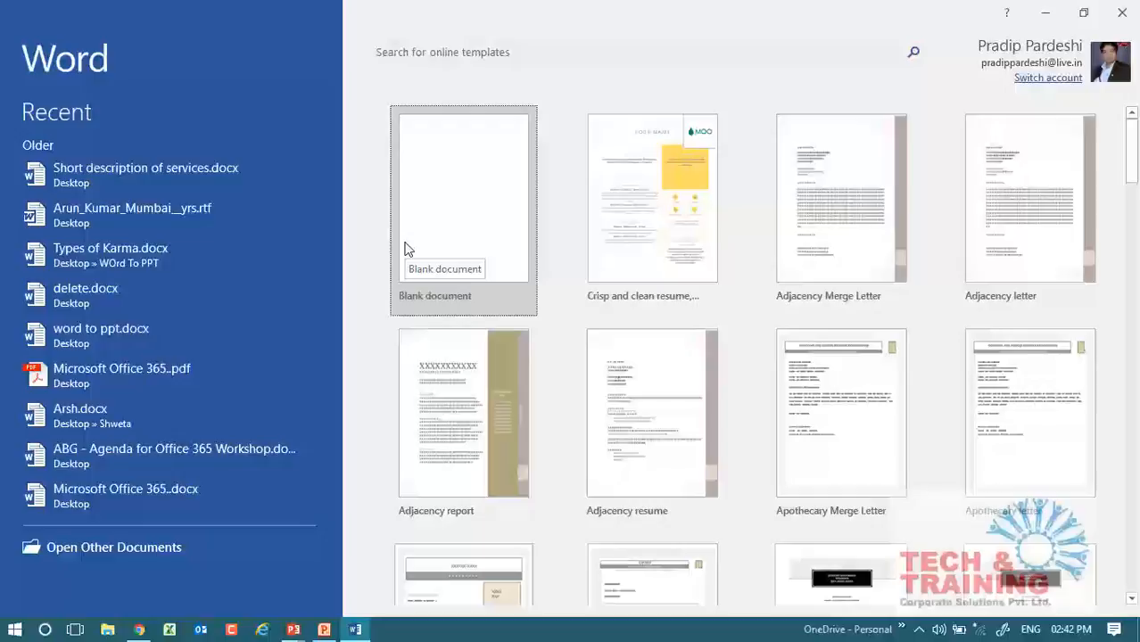
# Create a new blank Word document.
pyautogui.click(408, 248)
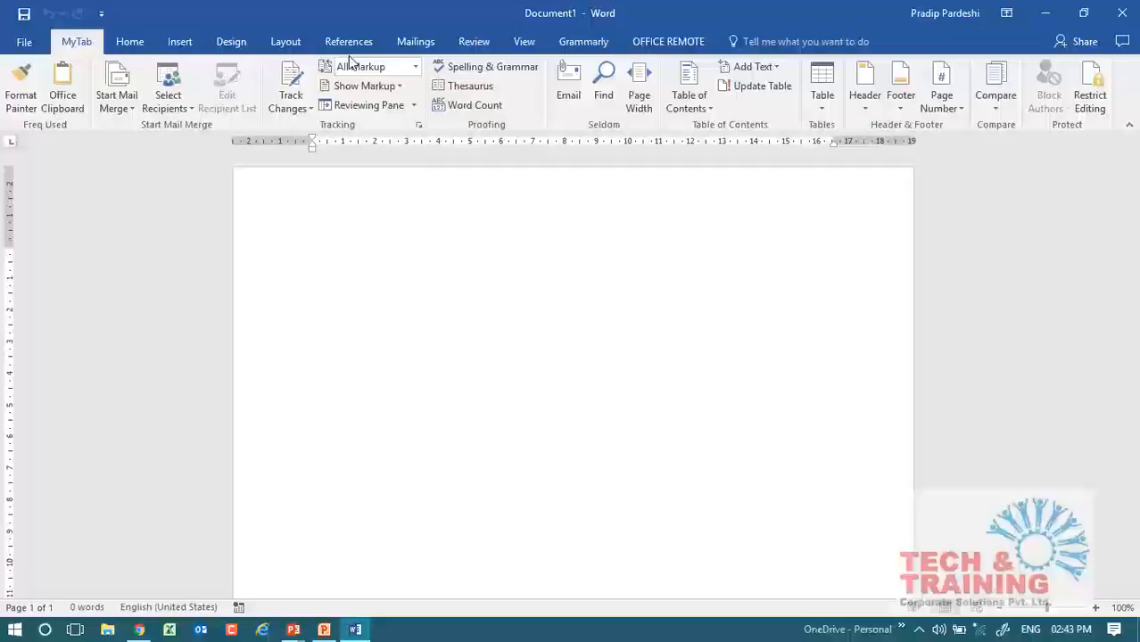
pyautogui.write('slide')
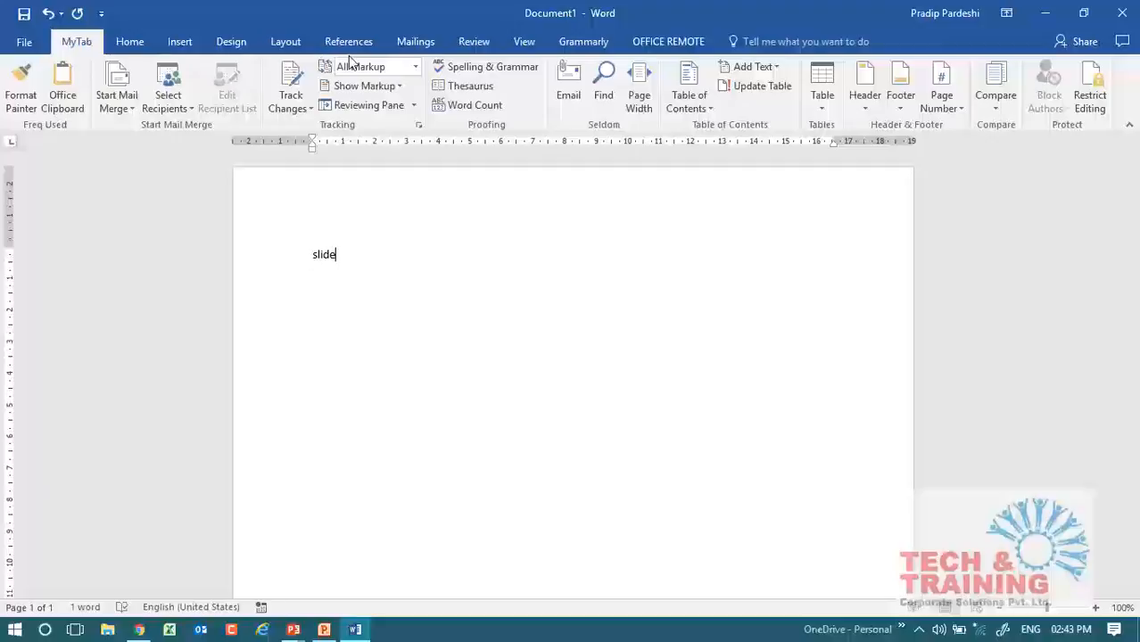
pyautogui.press('BackSpace')
pyautogui.press('BackSpace')
pyautogui.press('BackSpace')
pyautogui.press('BackSpace')
pyautogui.press('BackSpace')
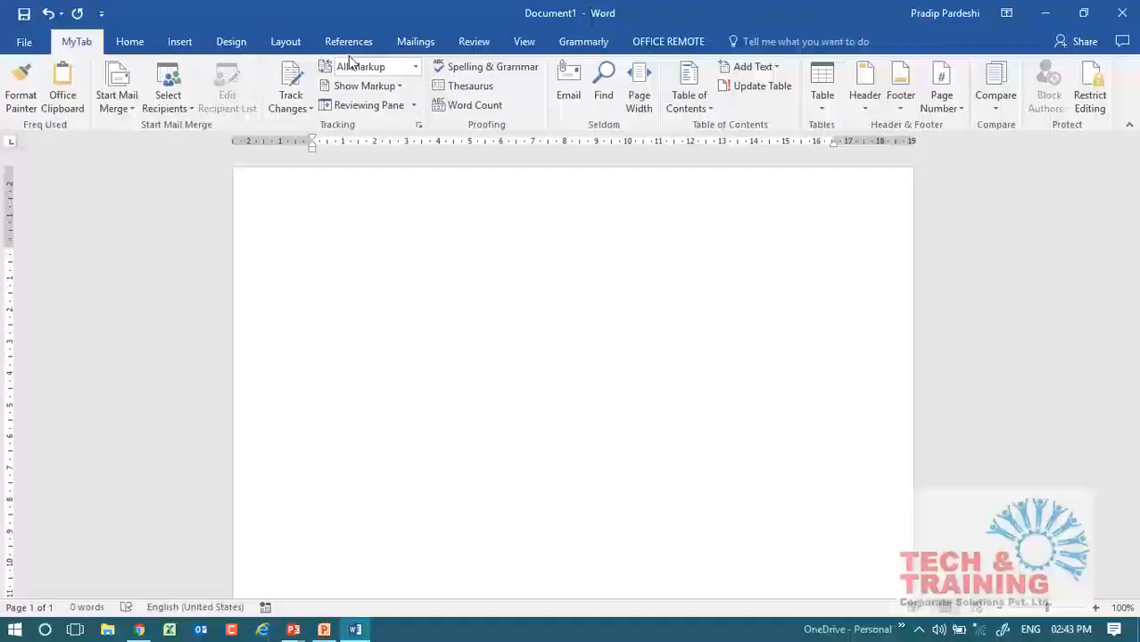
# Generate sample paragraphs in the blank document with the formula =rand().
pyautogui.press('super+plus')
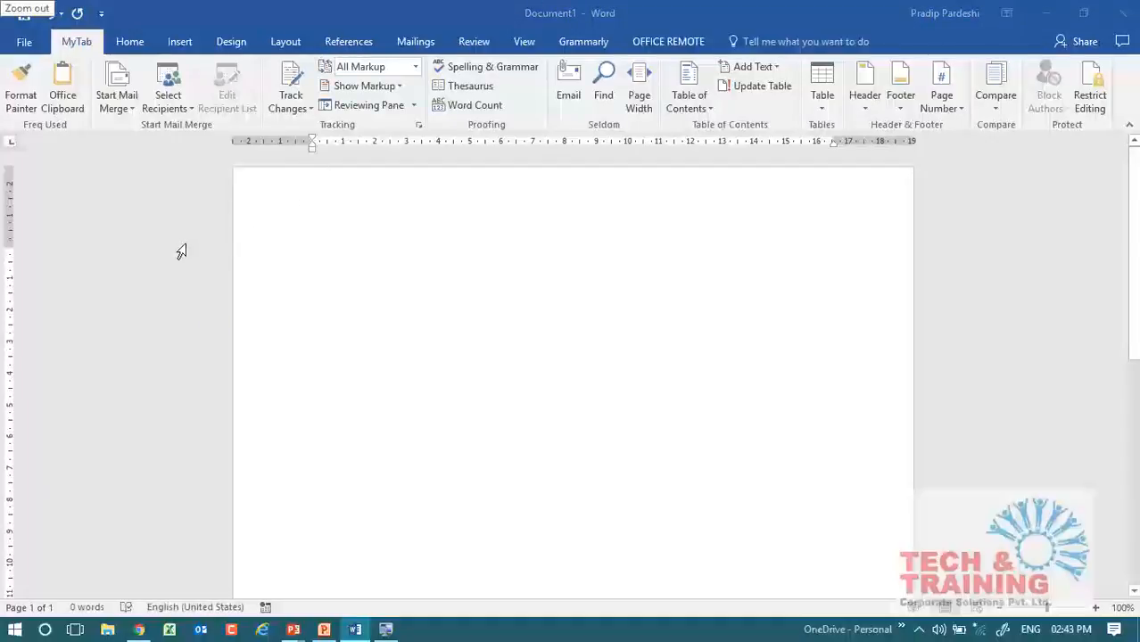
pyautogui.press('super+plus')
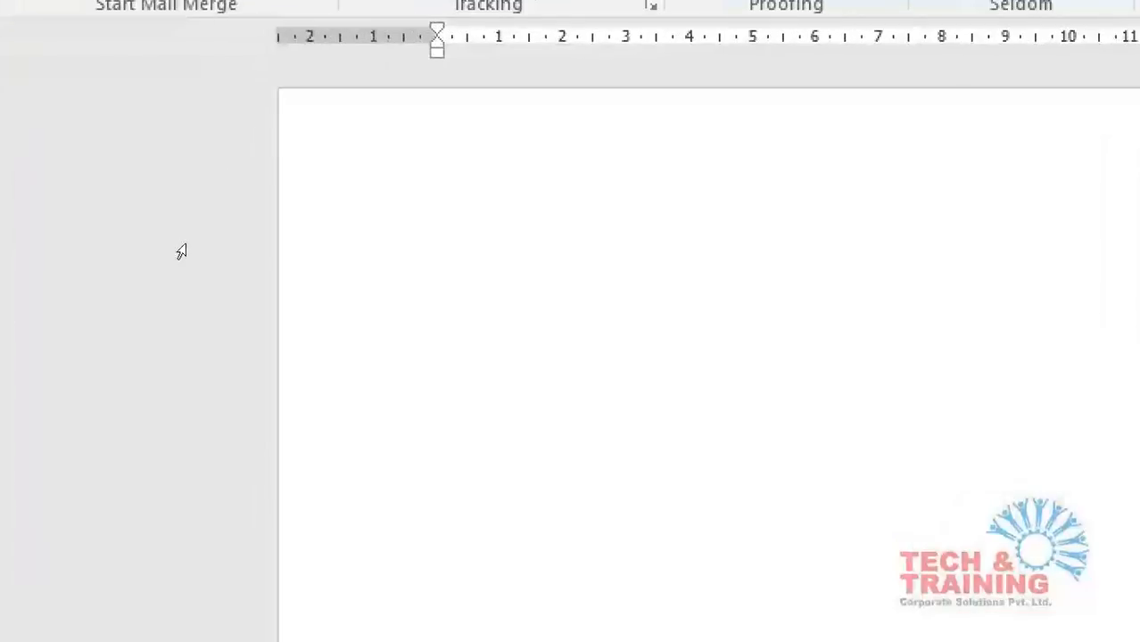
pyautogui.write('=rand')
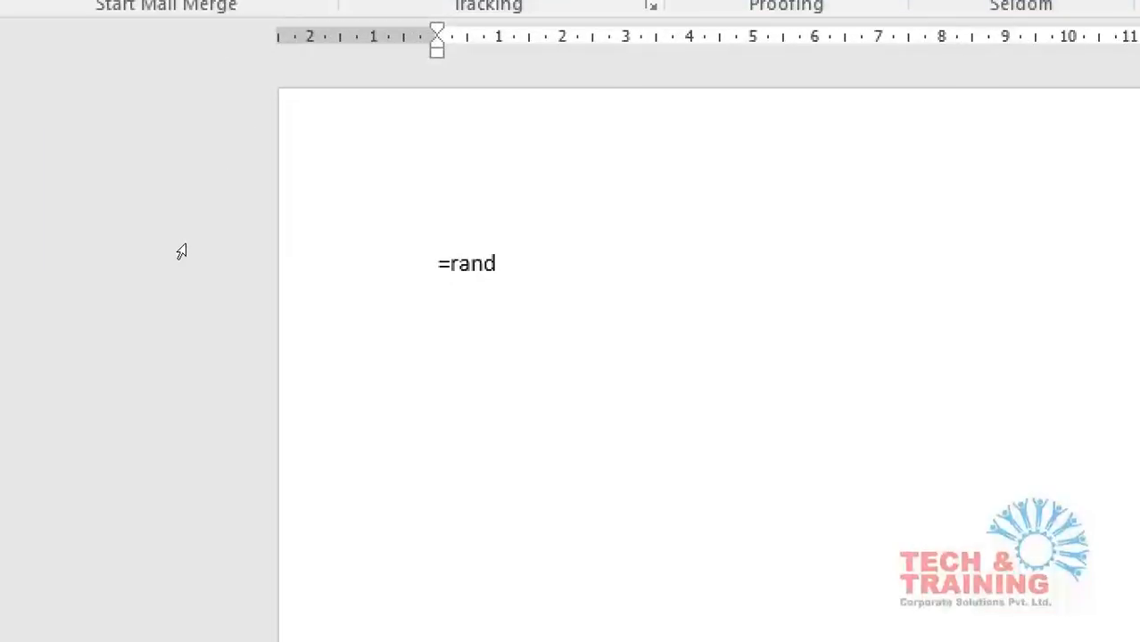
pyautogui.write('()')
pyautogui.press('Return')
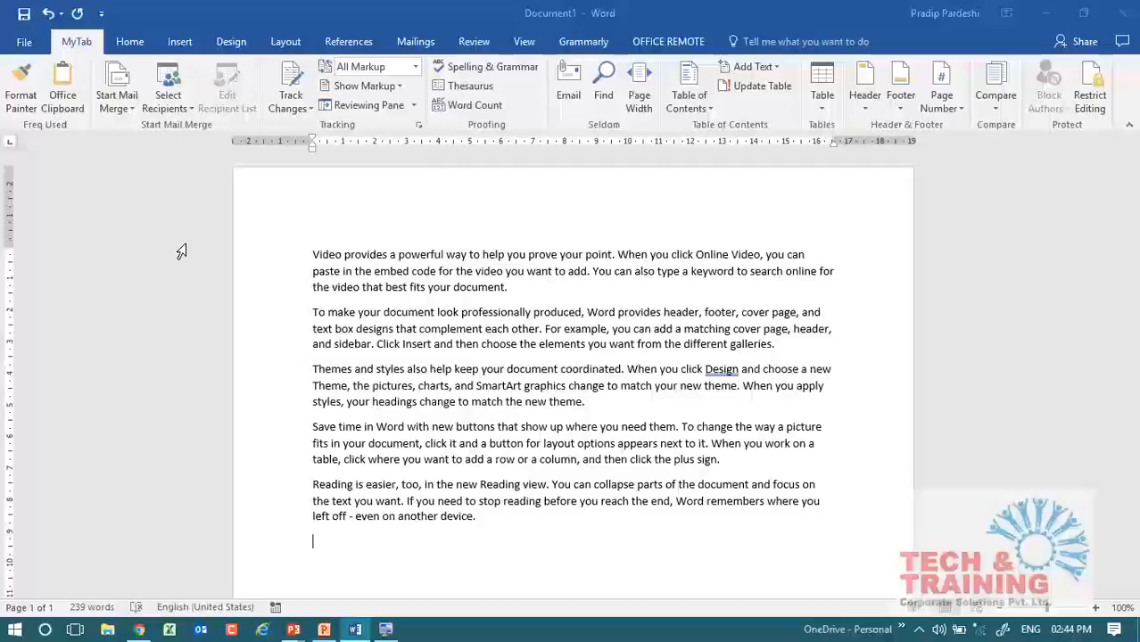
# Undo the sample text expansion back to the plain =rand() formula on a single line.
pyautogui.hotkey('ctrl', 'z')
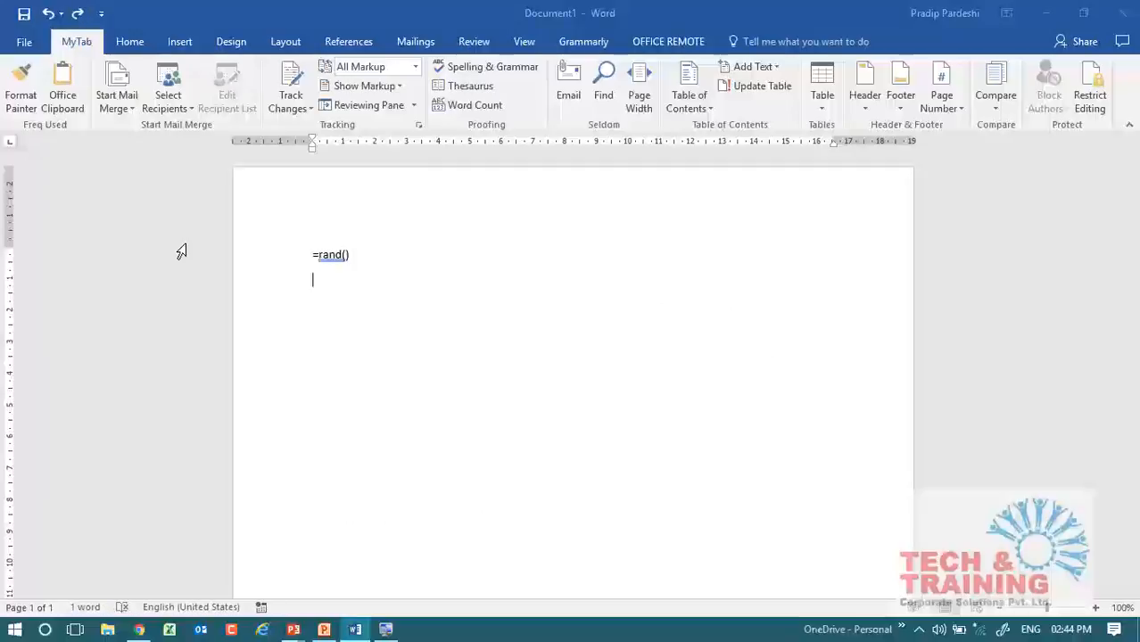
pyautogui.hotkey('ctrl', 'z')
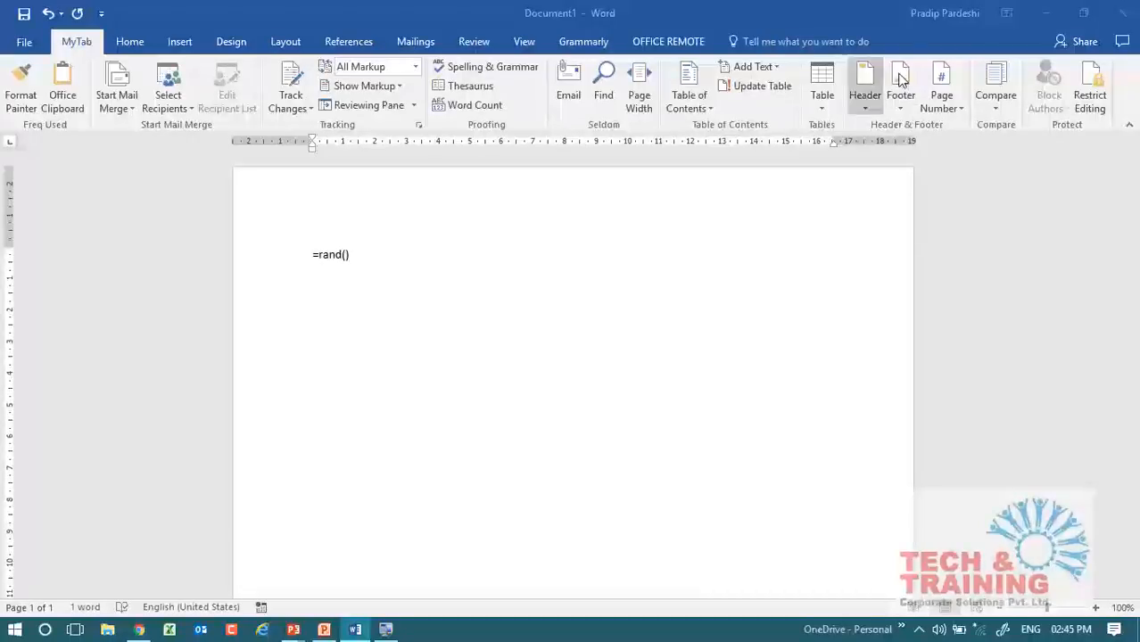
# Minimize the Word document and launch PowerPoint 2007.
pyautogui.click(1049, 14)
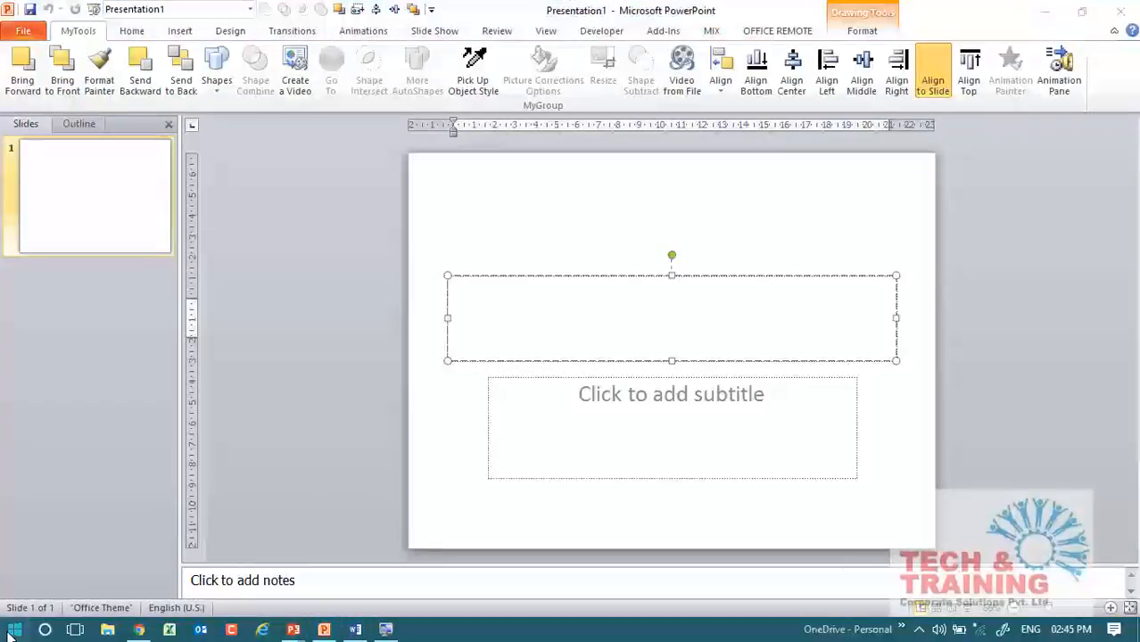
pyautogui.click(14, 630)
pyautogui.click(287, 204)
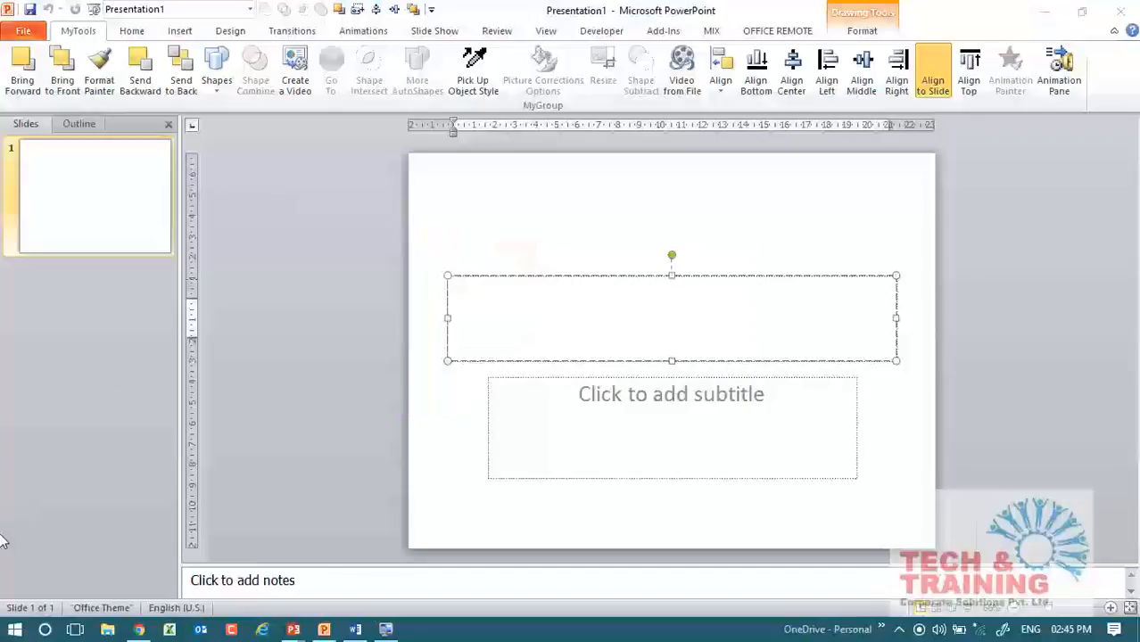
pyautogui.click(664, 373)
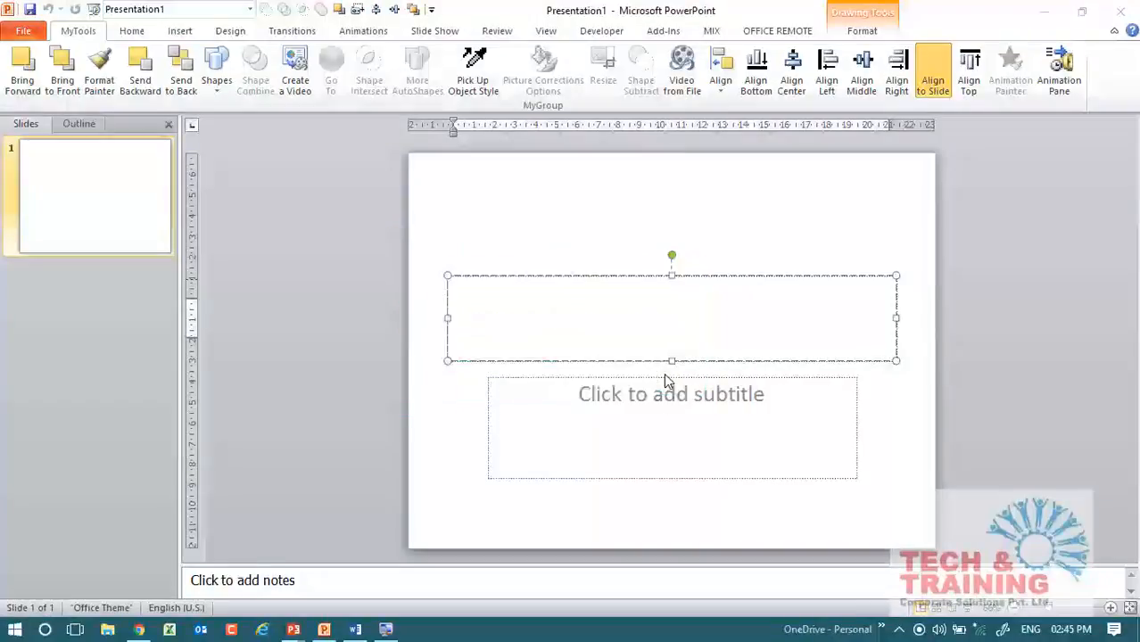
pyautogui.click(664, 373)
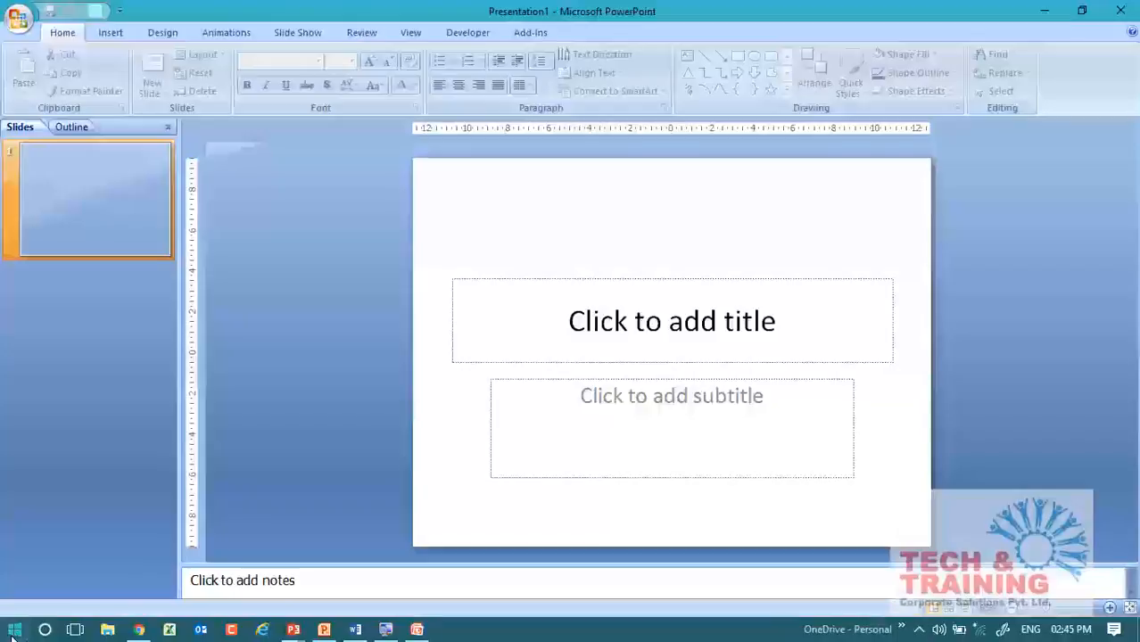
# Launch PowerPoint 2013 and close the PowerPoint 2007 presentation window.
pyautogui.click(14, 630)
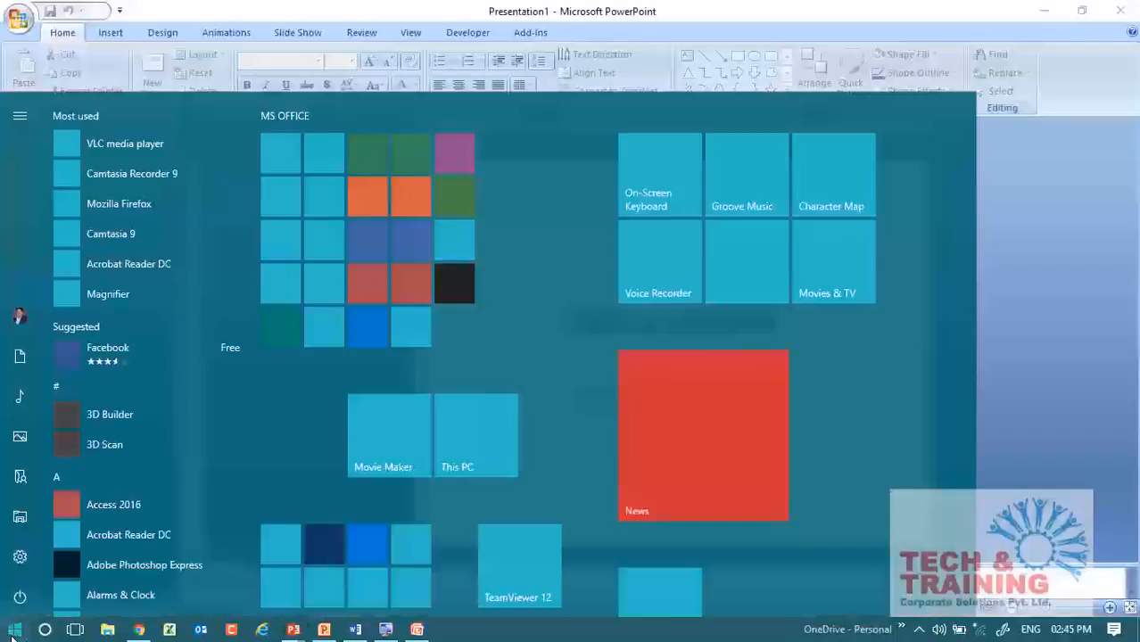
pyautogui.click(375, 198)
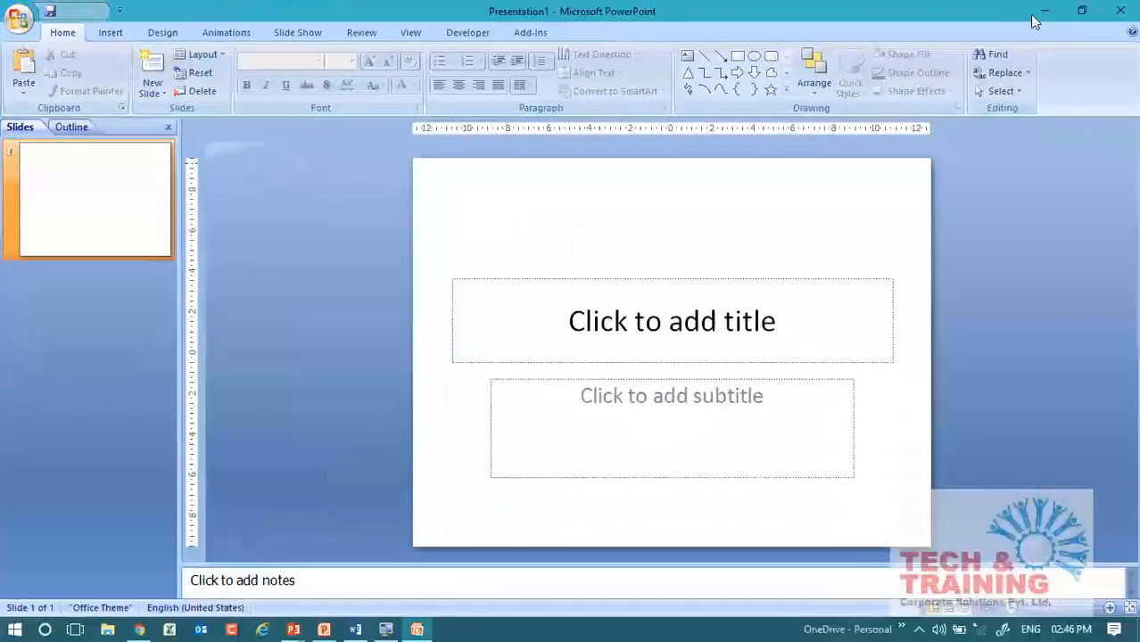
pyautogui.click(1120, 10)
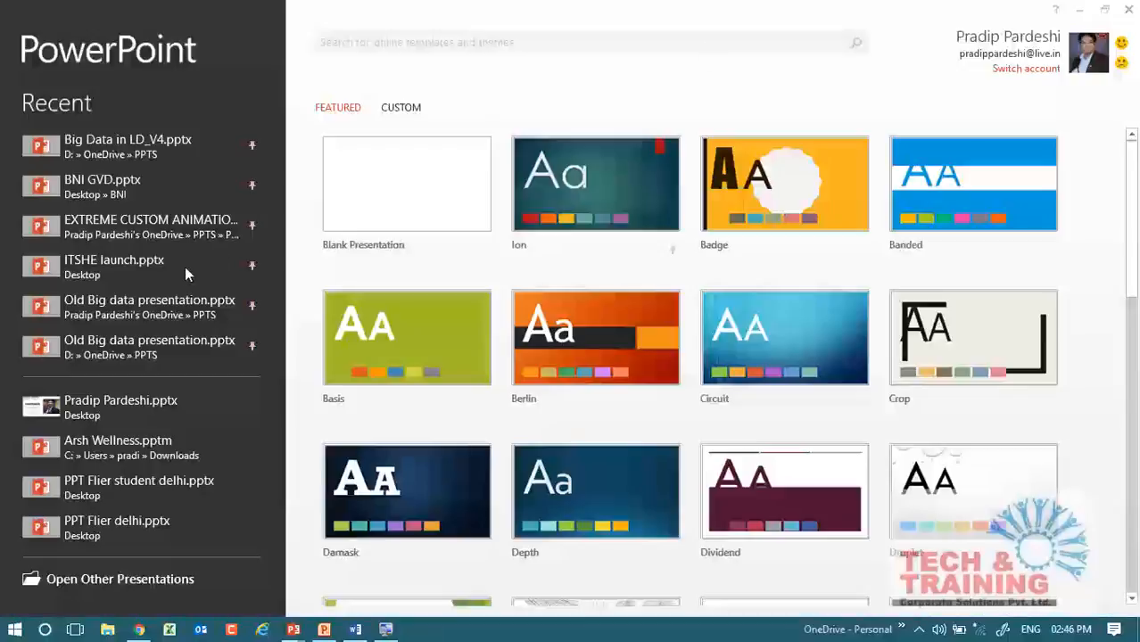
# Switch to the open PowerPoint 2010 presentation and examine its Home commands and File entry.
pyautogui.click(323, 629)
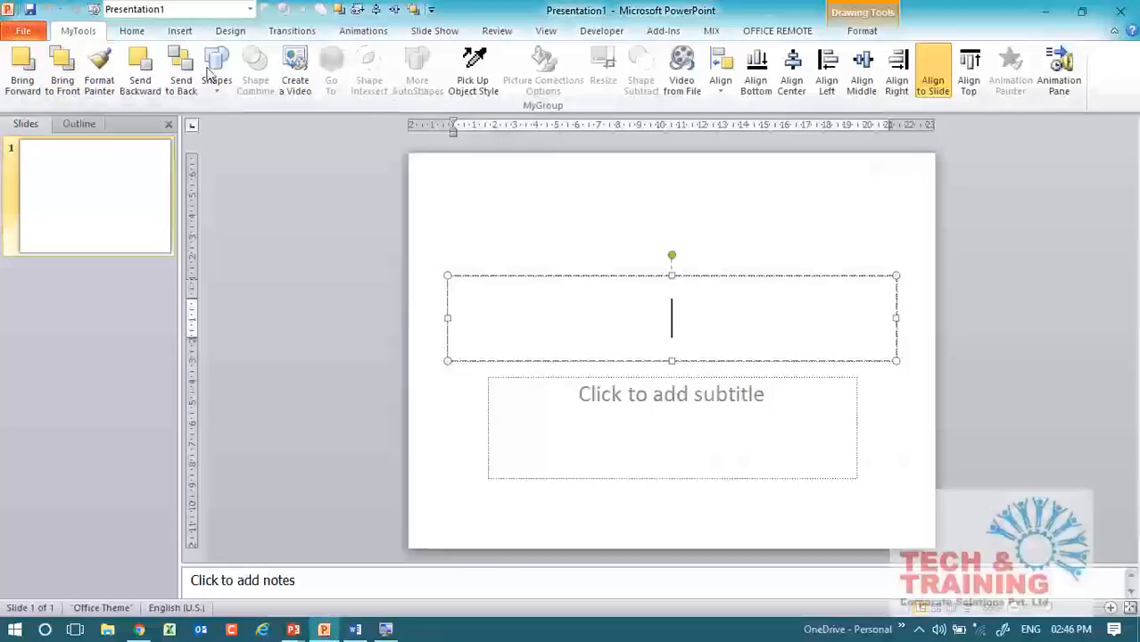
pyautogui.click(130, 35)
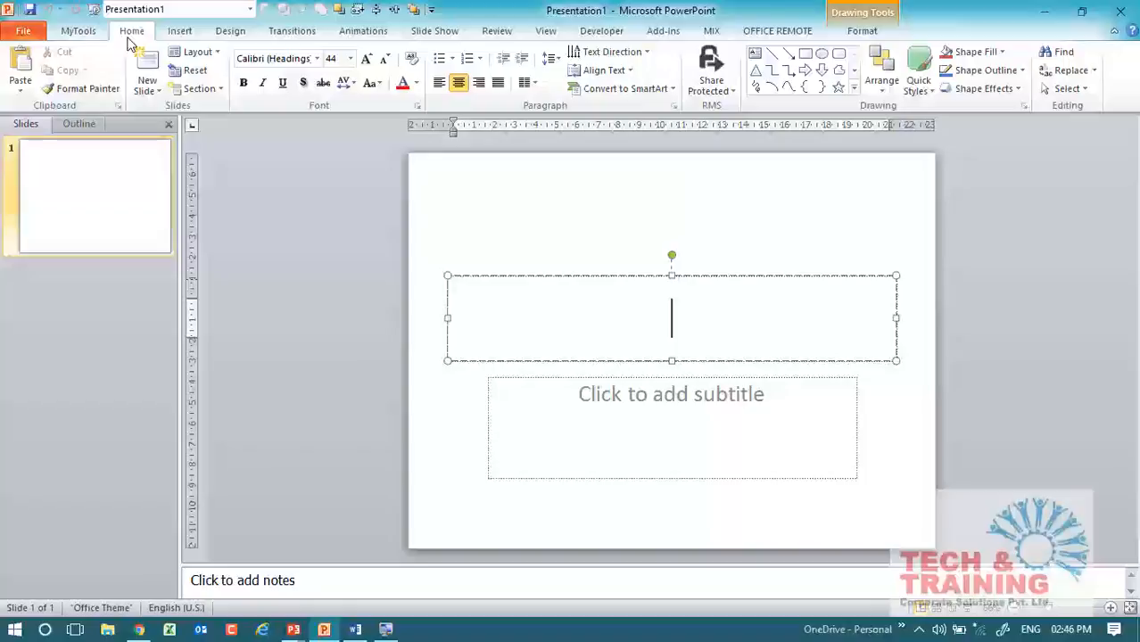
pyautogui.click(27, 32)
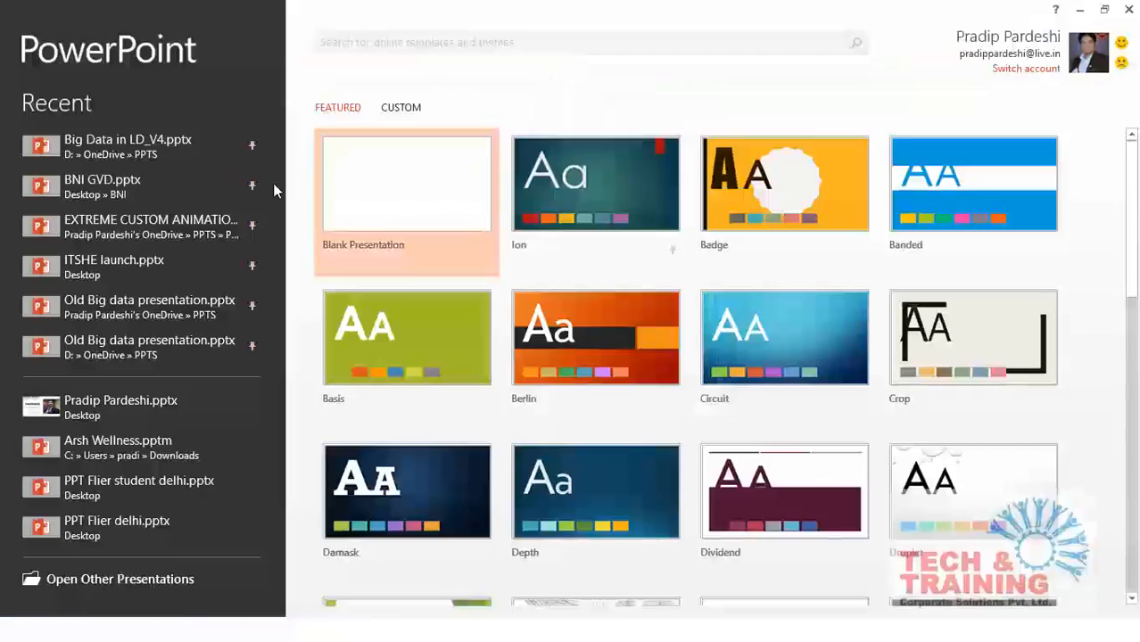
# Create a blank presentation in PowerPoint 2013 and look over its file management view.
pyautogui.click(420, 229)
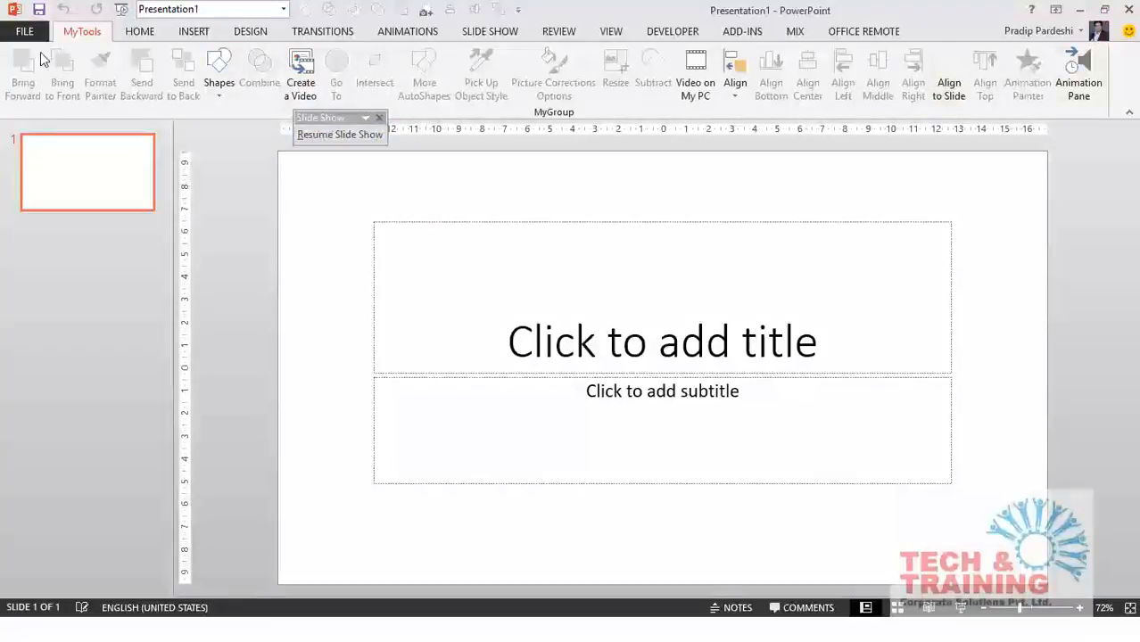
pyautogui.click(25, 32)
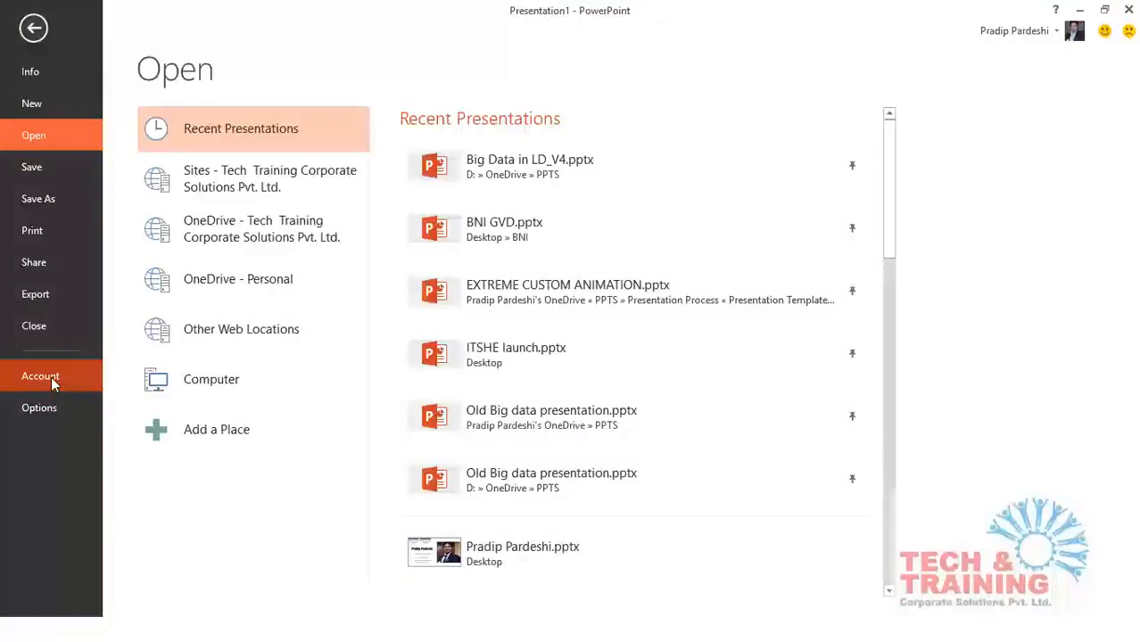
pyautogui.press('Escape')
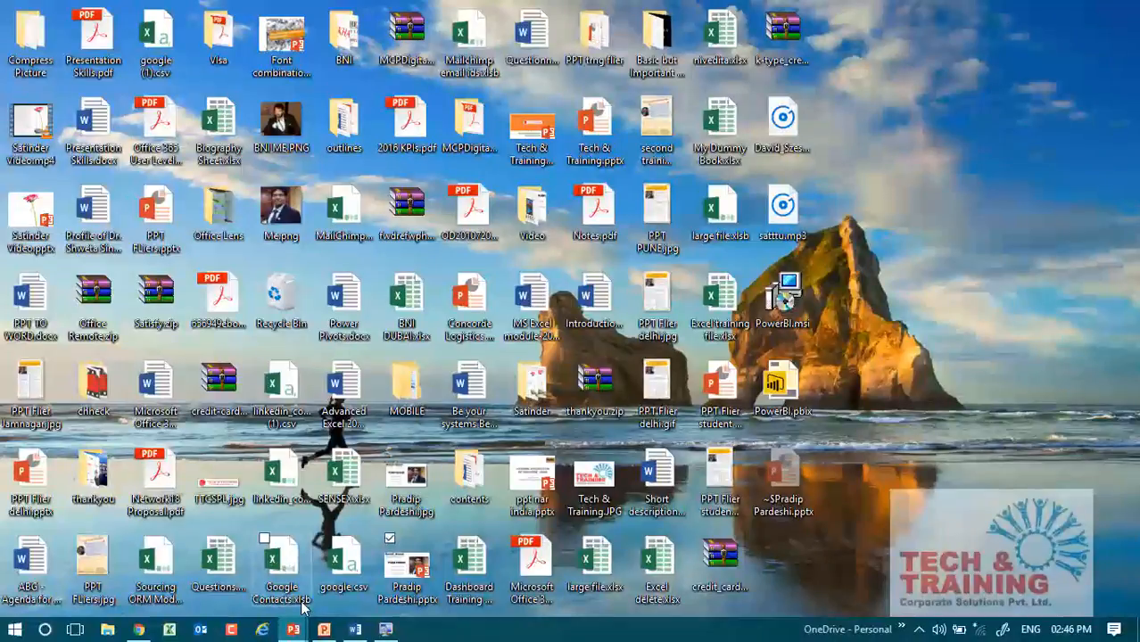
# Bring the blank PowerPoint 2013 window Presentation1 back to the front from the desktop.
pyautogui.press('super+p')
pyautogui.press('super+p')
pyautogui.press('super+p')
pyautogui.press('super+p')
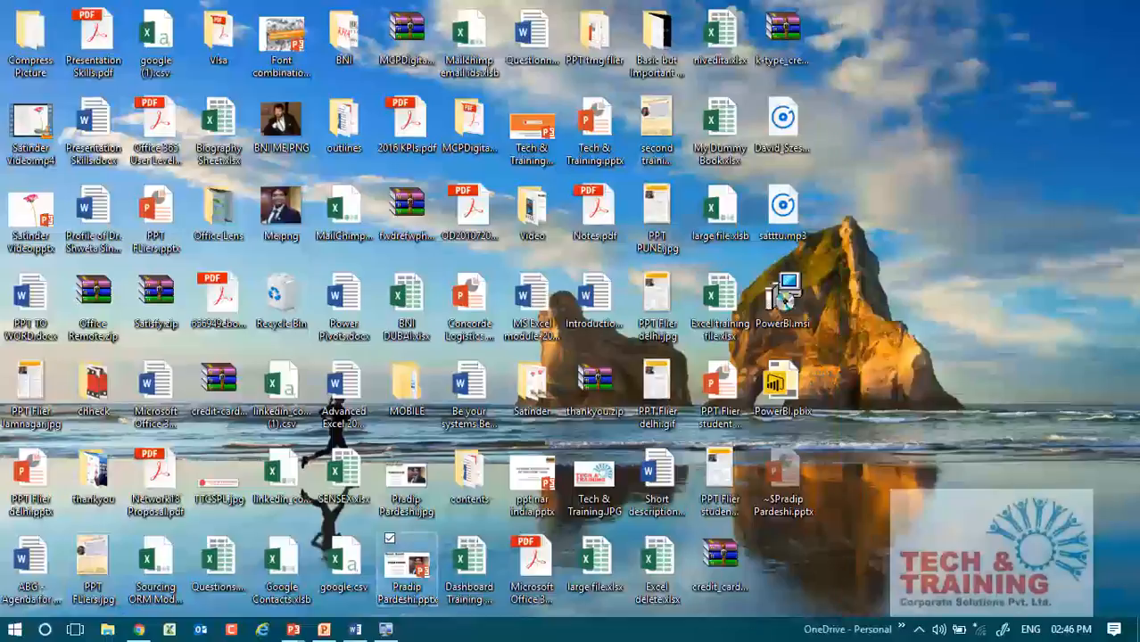
pyautogui.moveTo(296, 632)
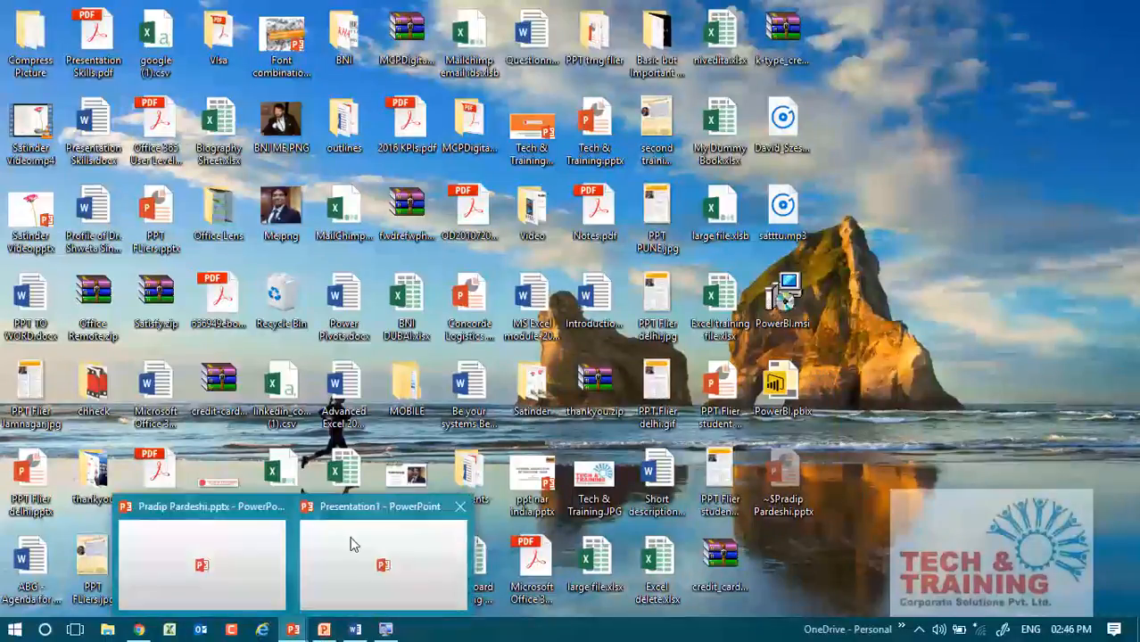
pyautogui.click(382, 535)
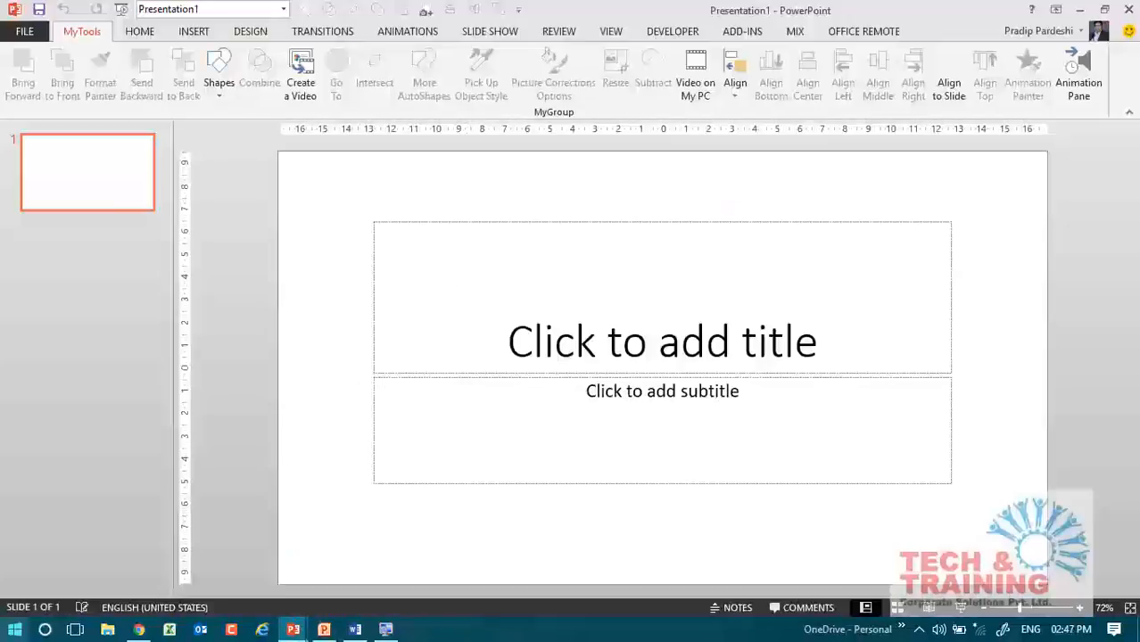
# Launch PowerPoint 2016, dismiss the Camtasia add-in warnings and create a blank presentation.
pyautogui.click(14, 630)
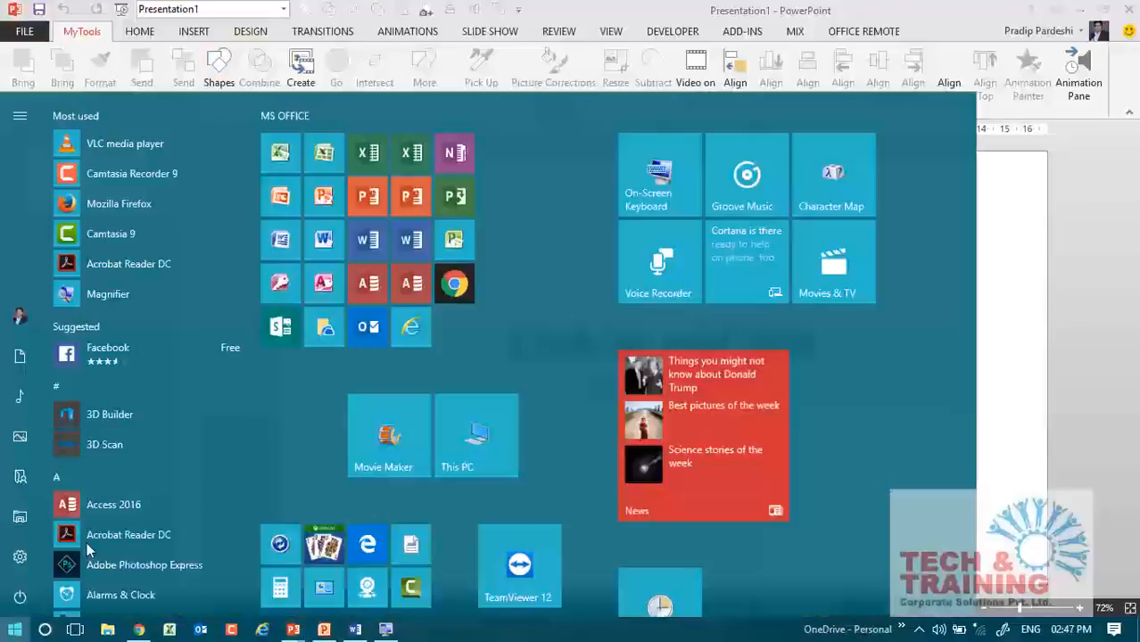
pyautogui.click(426, 193)
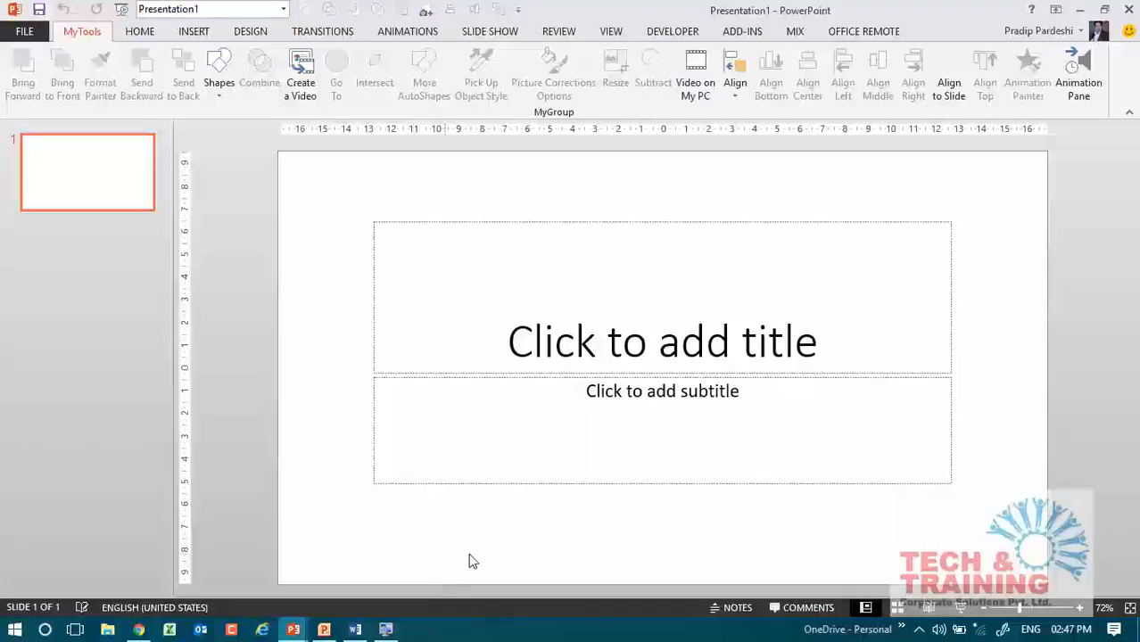
pyautogui.moveTo(470, 554); pyautogui.dragTo(643, 179)
pyautogui.click(1080, 9)
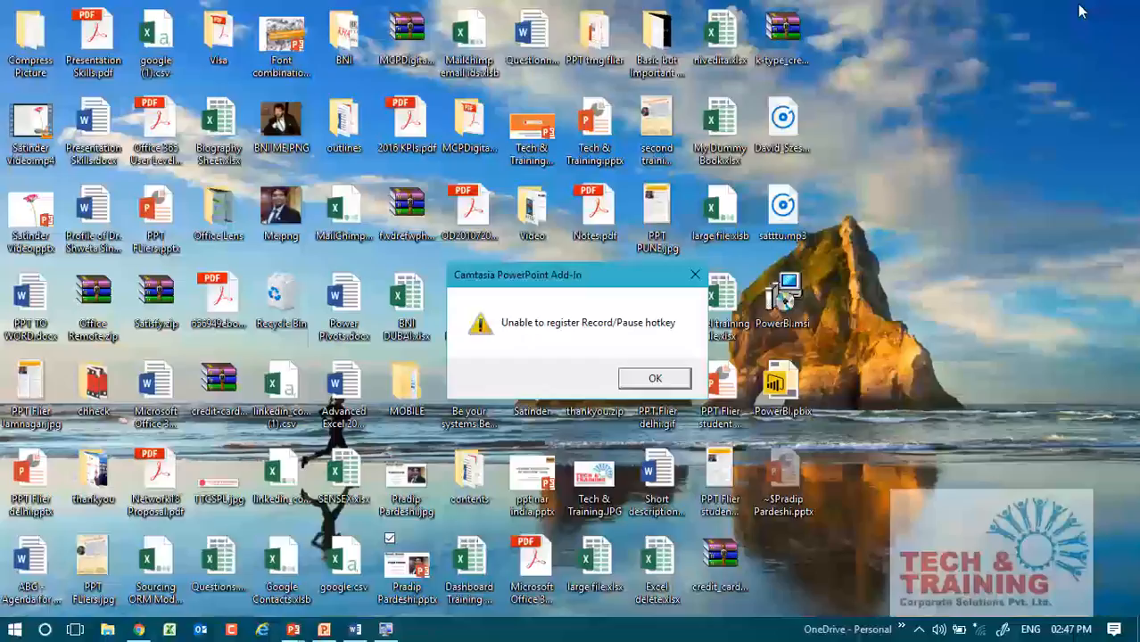
pyautogui.click(669, 377)
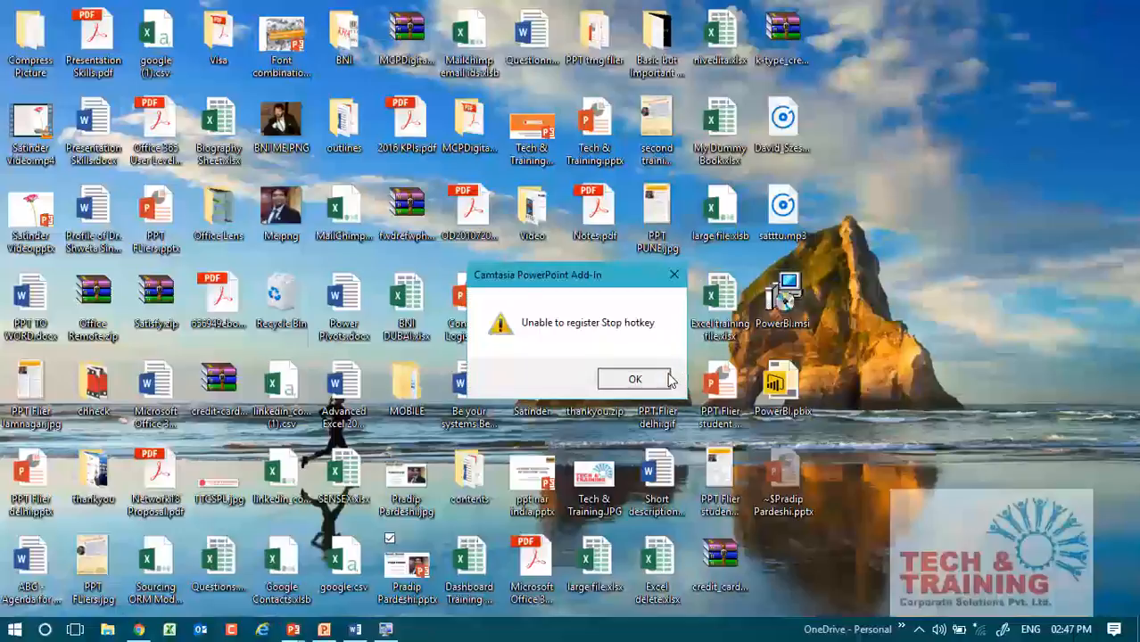
pyautogui.click(669, 379)
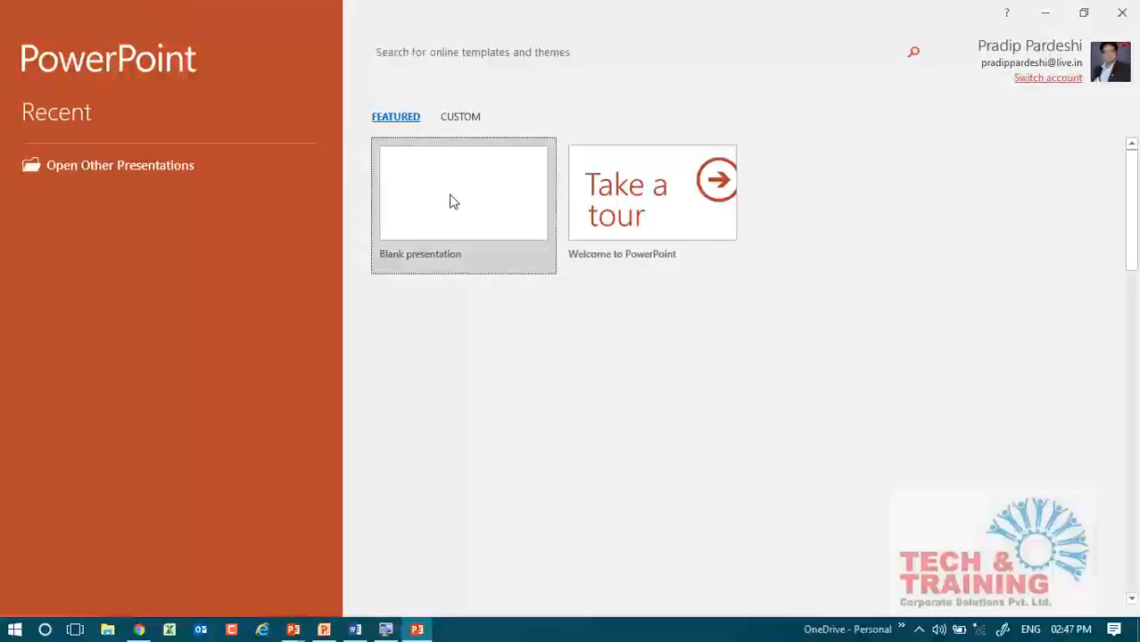
pyautogui.click(448, 200)
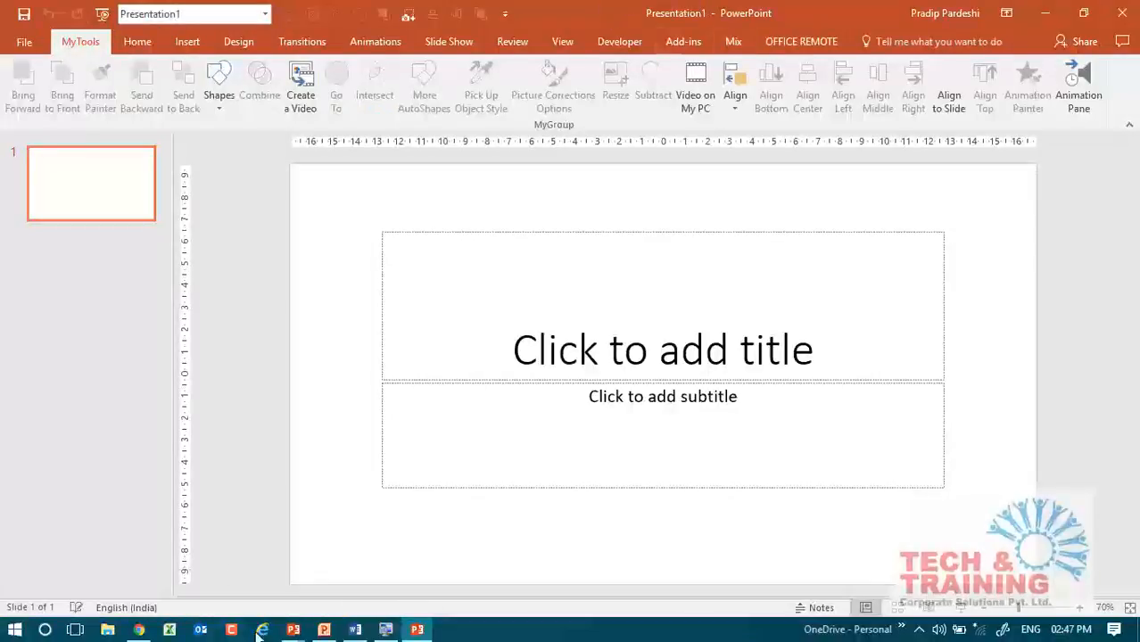
# Switch to the PowerPoint 2013 presentation and restore its window to a smaller size over the PowerPoint 2016 one.
pyautogui.moveTo(295, 635)
pyautogui.click(389, 554)
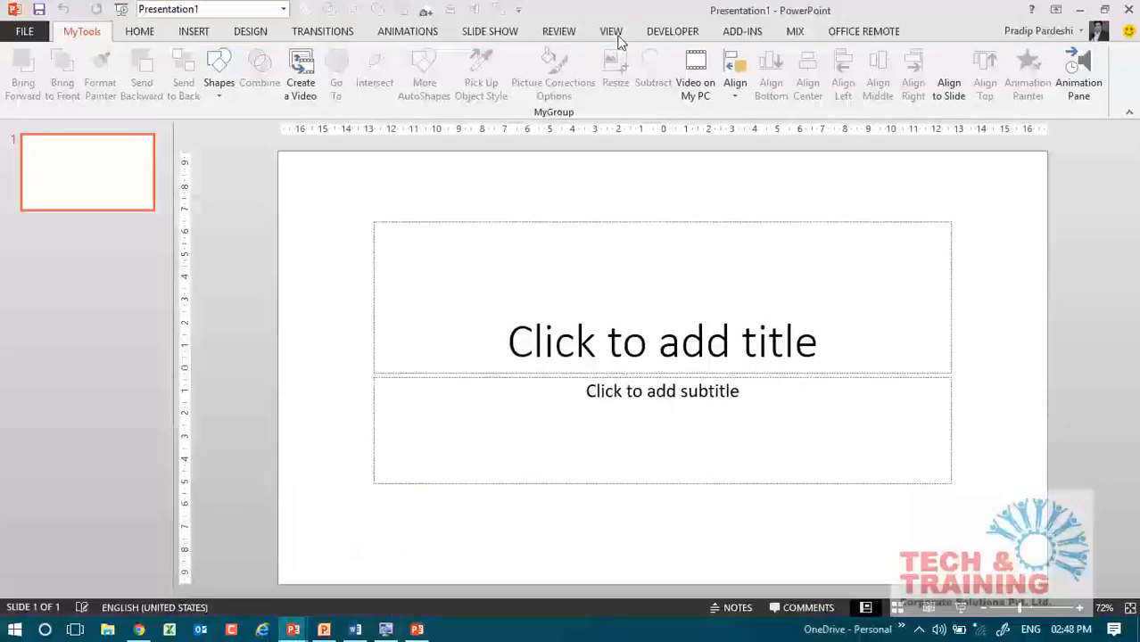
pyautogui.doubleClick(637, 18)
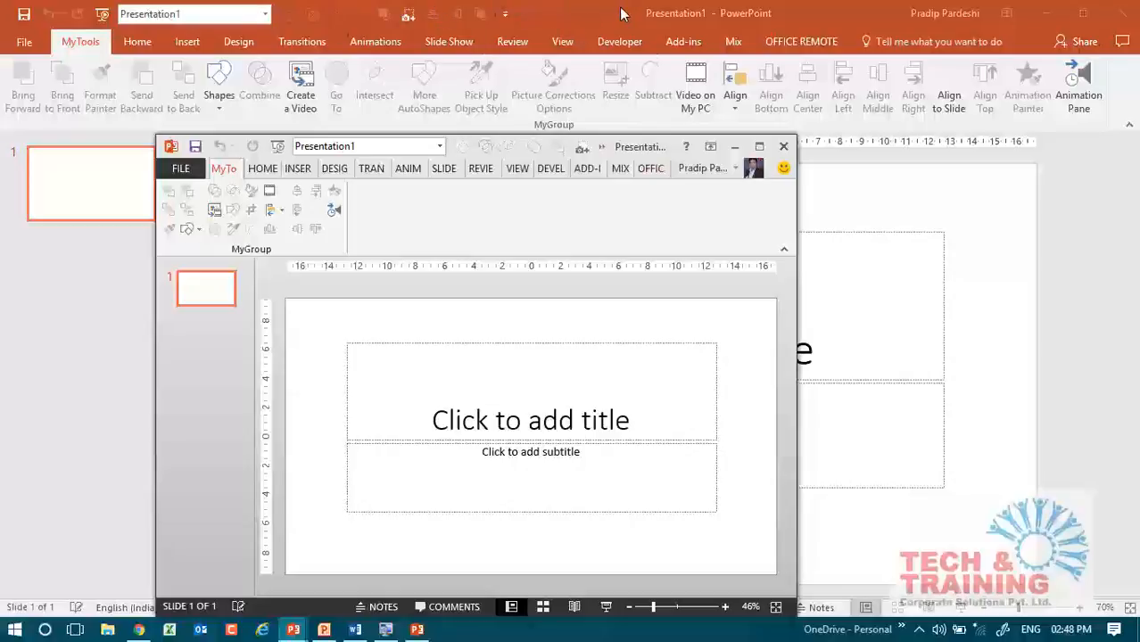
# Close the blank presentations in both PowerPoint 2013 and PowerPoint 2016.
pyautogui.click(784, 146)
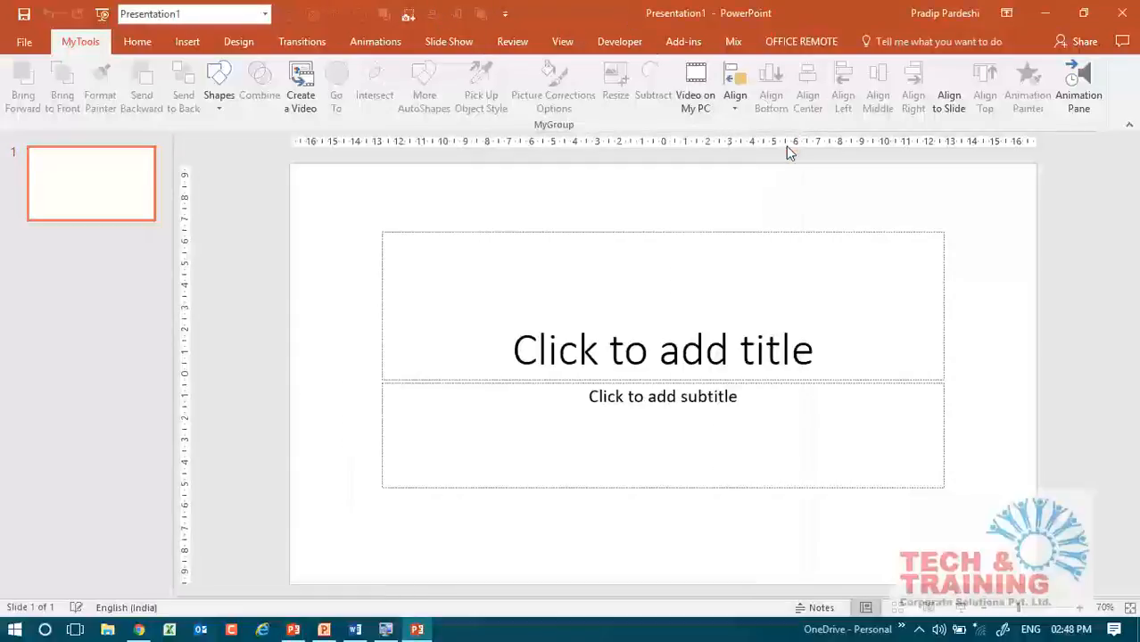
pyautogui.click(1121, 12)
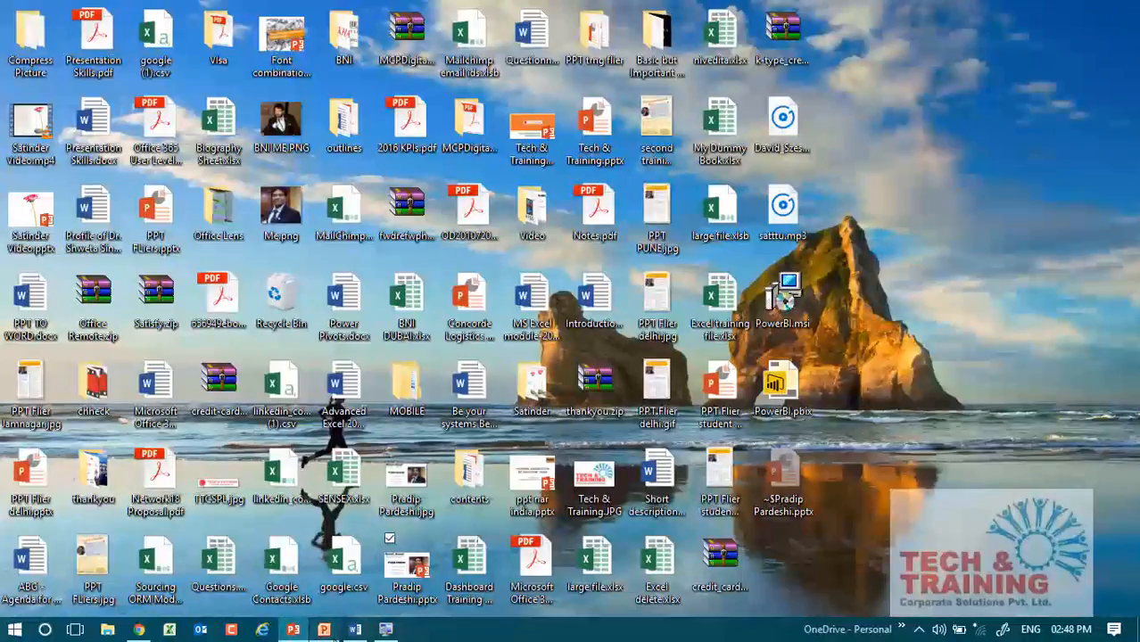
# Return the older PowerPoint's Presentation1 to slide editing, and switch to Word to expand =rand() into sample paragraphs.
pyautogui.click(324, 632)
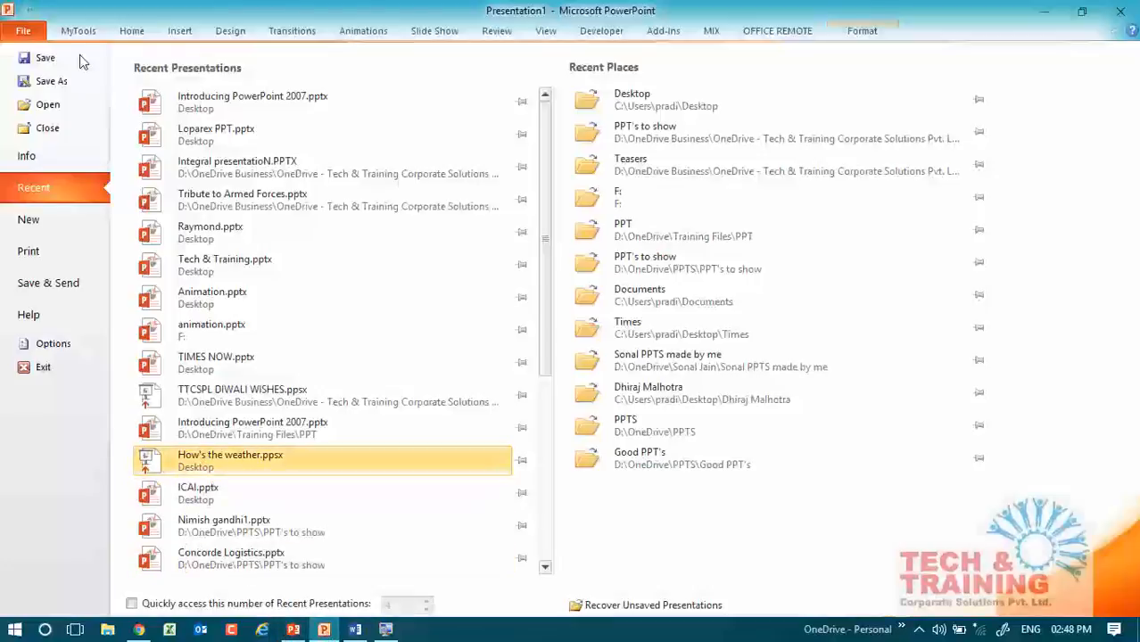
pyautogui.click(31, 40)
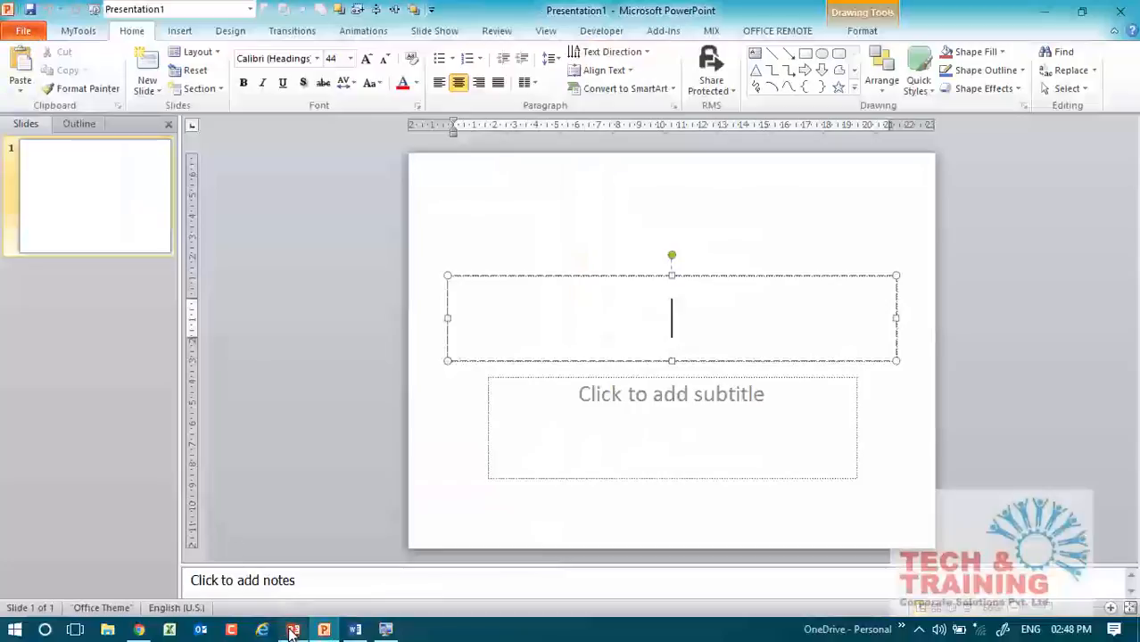
pyautogui.click(361, 632)
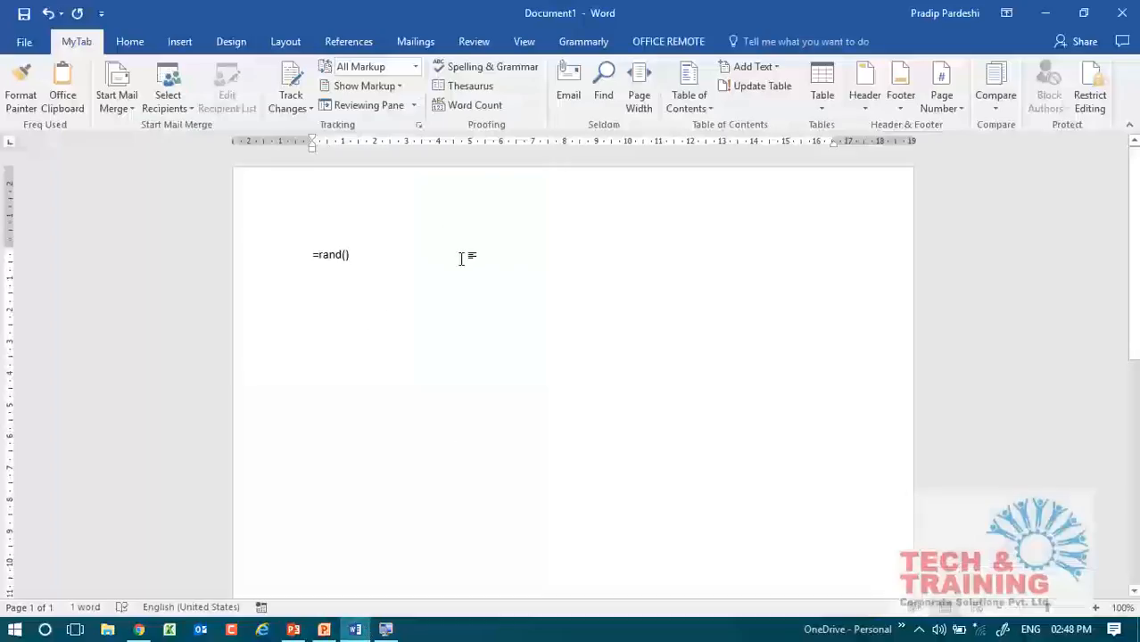
pyautogui.press('Return')
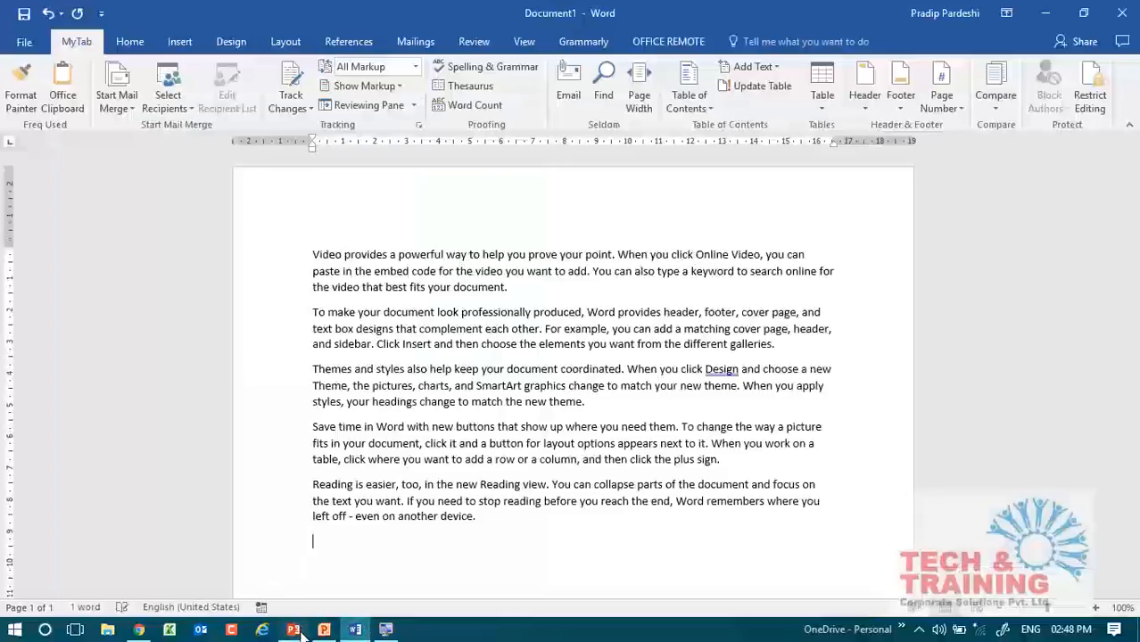
# Close the remaining newer PowerPoint window, keeping the older PowerPoint's Presentation1 and the Word document open.
pyautogui.click(292, 629)
pyautogui.click(1130, 10)
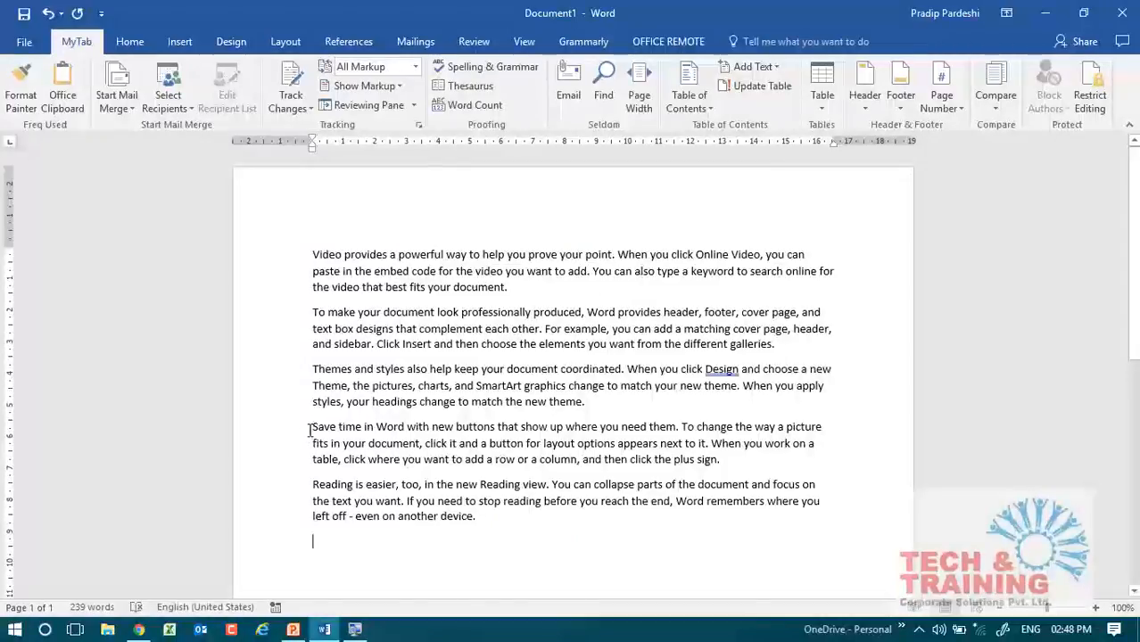
# Delete the last two sample paragraphs and insert a line reading "Slide 1" above the first paragraph.
pyautogui.moveTo(307, 430); pyautogui.dragTo(828, 617)
pyautogui.press('Delete')
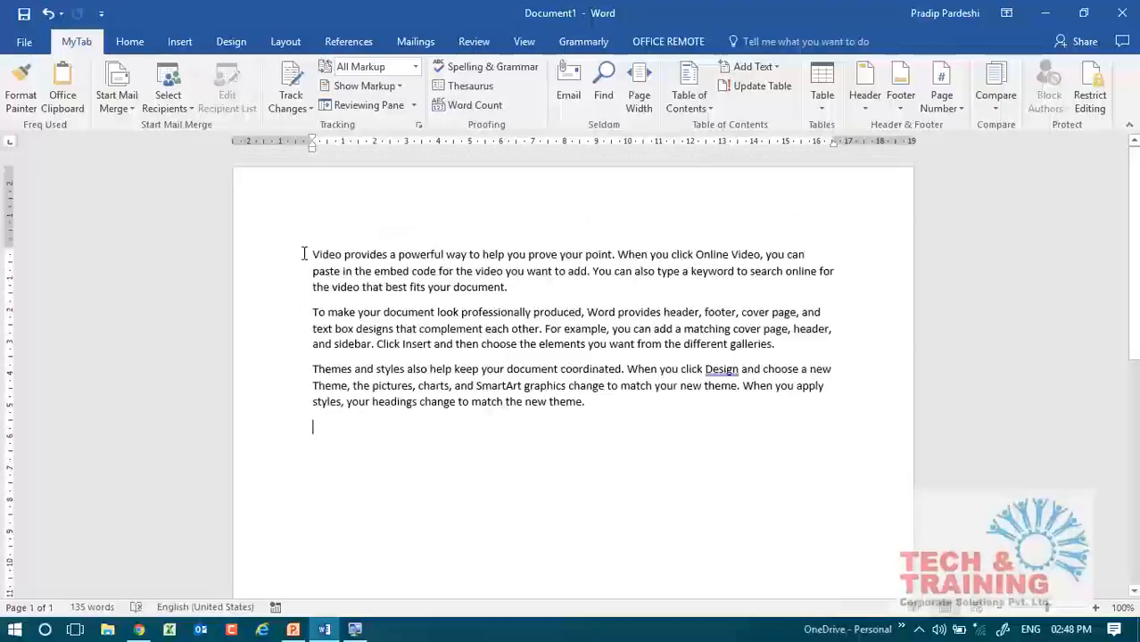
pyautogui.click(311, 253)
pyautogui.press('Return')
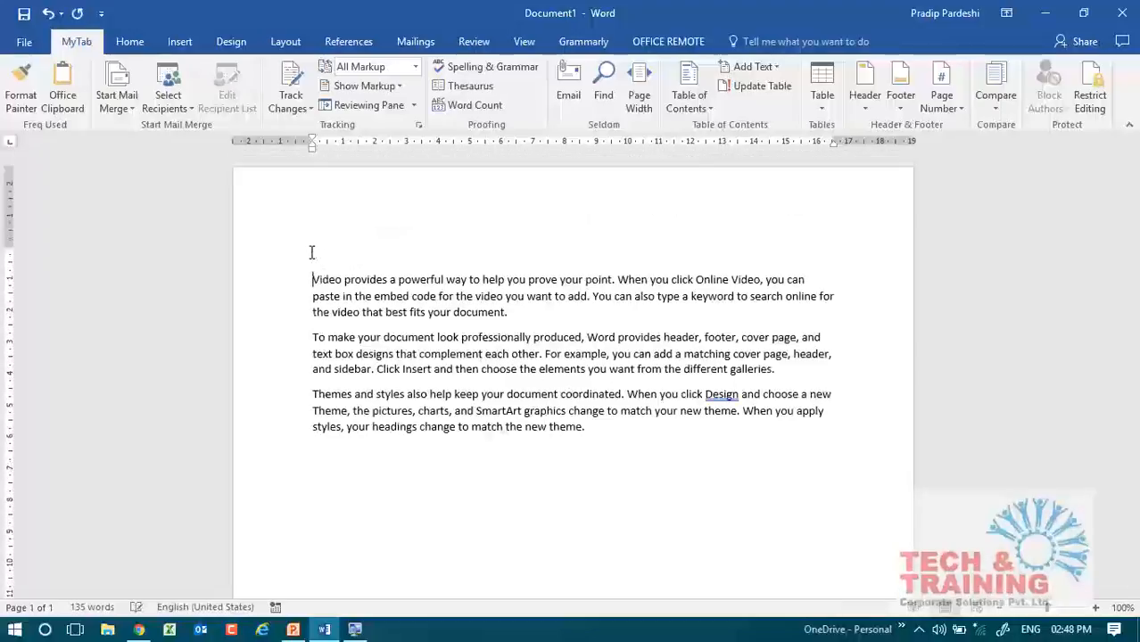
pyautogui.write('Slide 1')
# Insert a line reading "Slide 2" above the paragraph that starts with "To make your document look professionally produced".
pyautogui.press('Down')
pyautogui.press('Down')
pyautogui.press('Down')
pyautogui.press('Down')
pyautogui.press('Down')
pyautogui.press('Up')
pyautogui.press('Up')
pyautogui.press('Down')
pyautogui.press('Left')
pyautogui.press('Left')
pyautogui.press('Left')
pyautogui.press('Left')
pyautogui.press('Return')
pyautogui.press('Up')
pyautogui.write('Slide ')
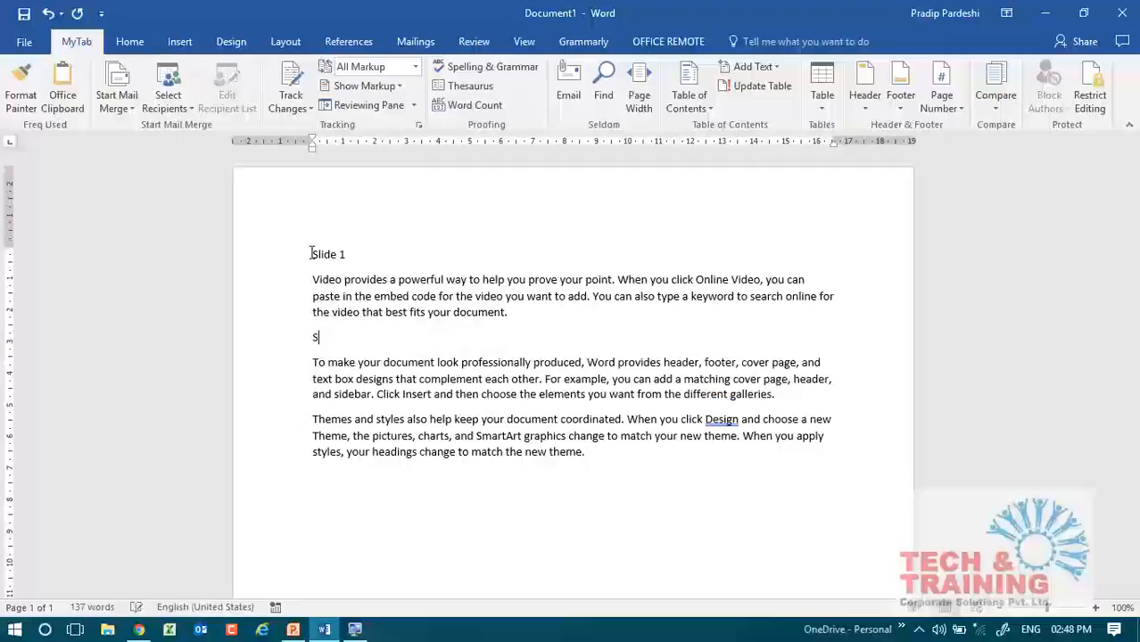
pyautogui.write('2')
# Insert a line reading "Slide 3" above the paragraph that starts with "Themes and styles".
pyautogui.press('Down')
pyautogui.press('Down')
pyautogui.press('Down')
pyautogui.press('Down')
pyautogui.press('Return')
pyautogui.press('Up')
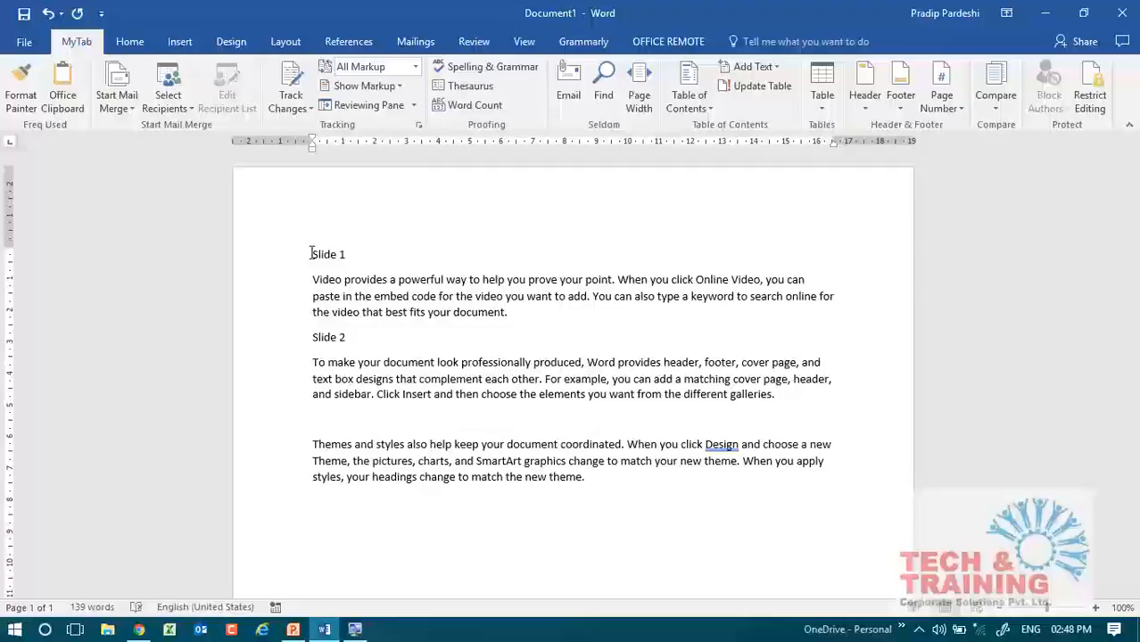
pyautogui.write('Slide 3')
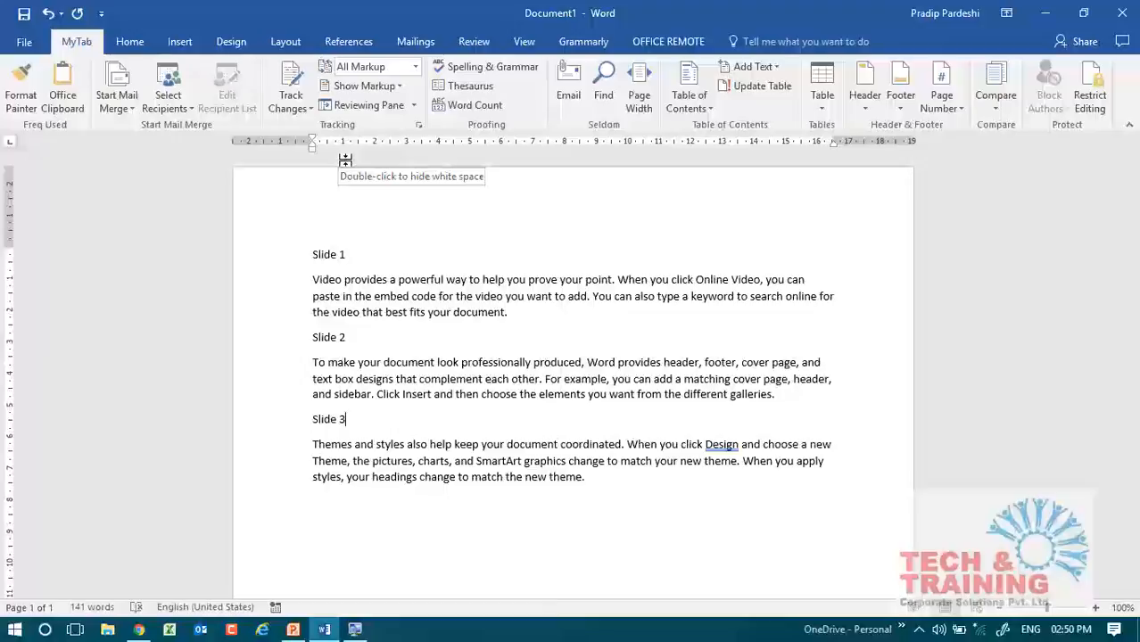
# Switch to the blank PowerPoint presentation, closing the stray Internet Explorer window, and add a new slide after slide 1.
pyautogui.click(254, 248)
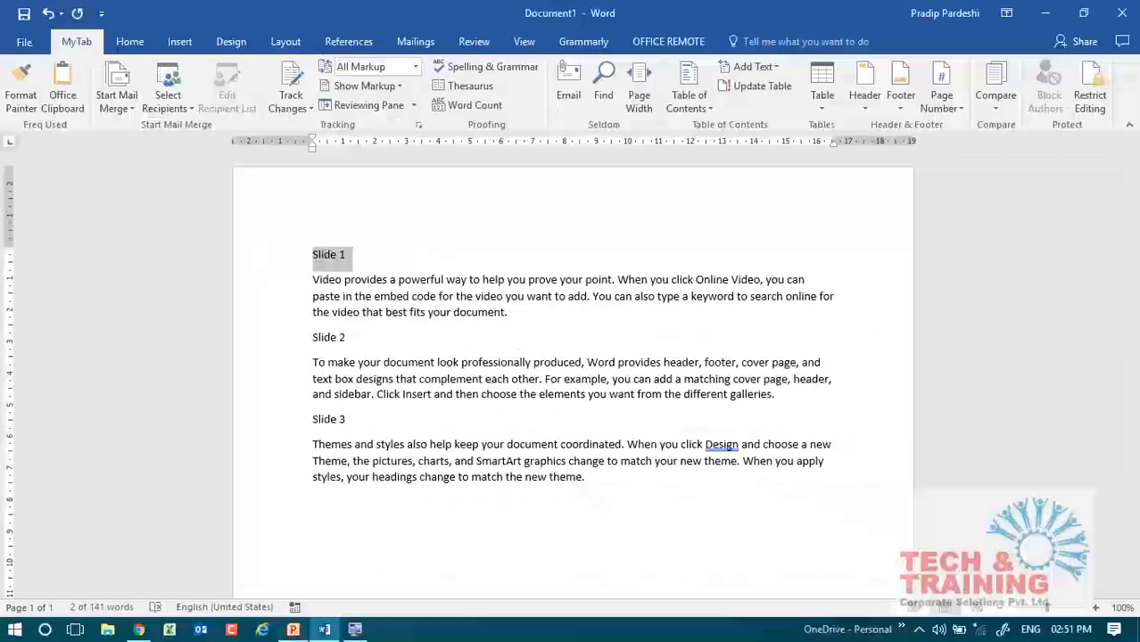
pyautogui.click(262, 630)
pyautogui.click(293, 630)
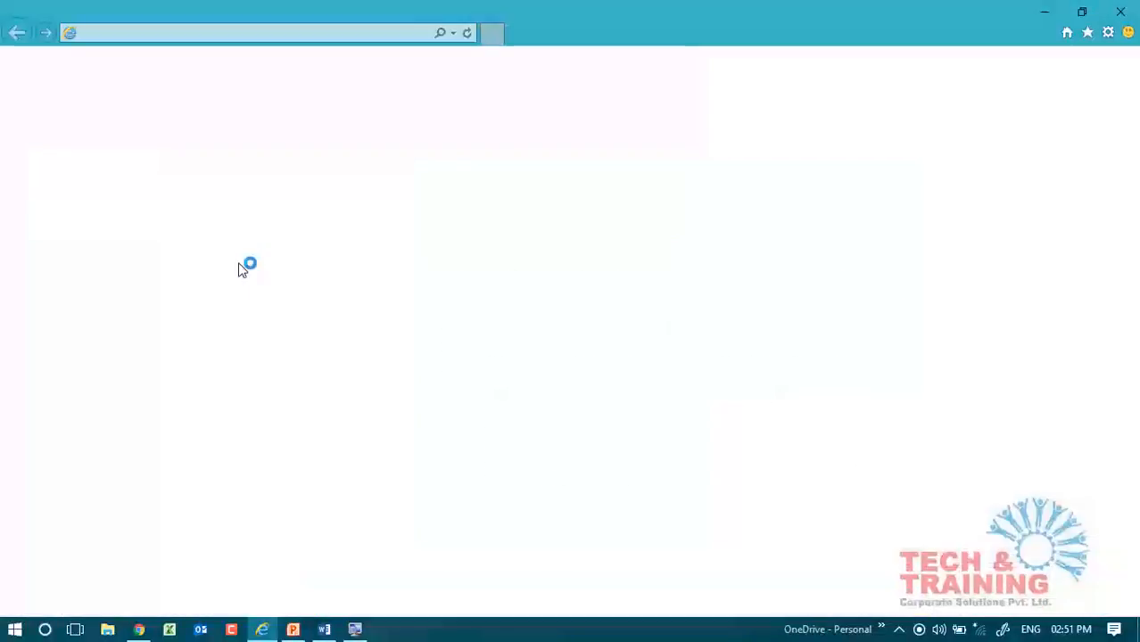
pyautogui.click(1120, 12)
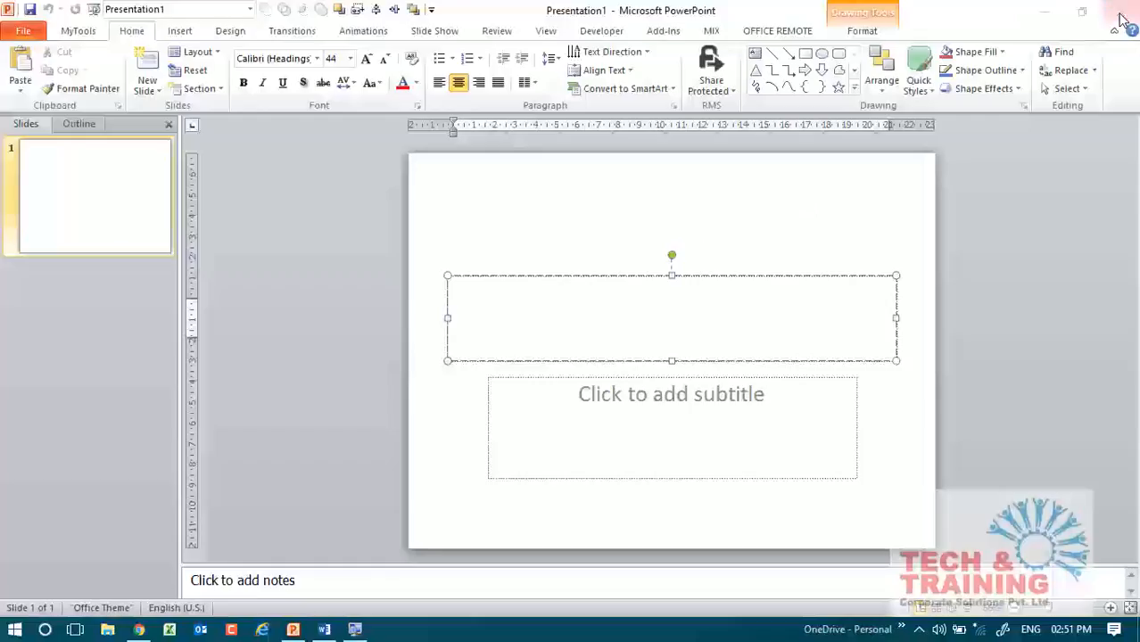
pyautogui.rightClick(25, 373)
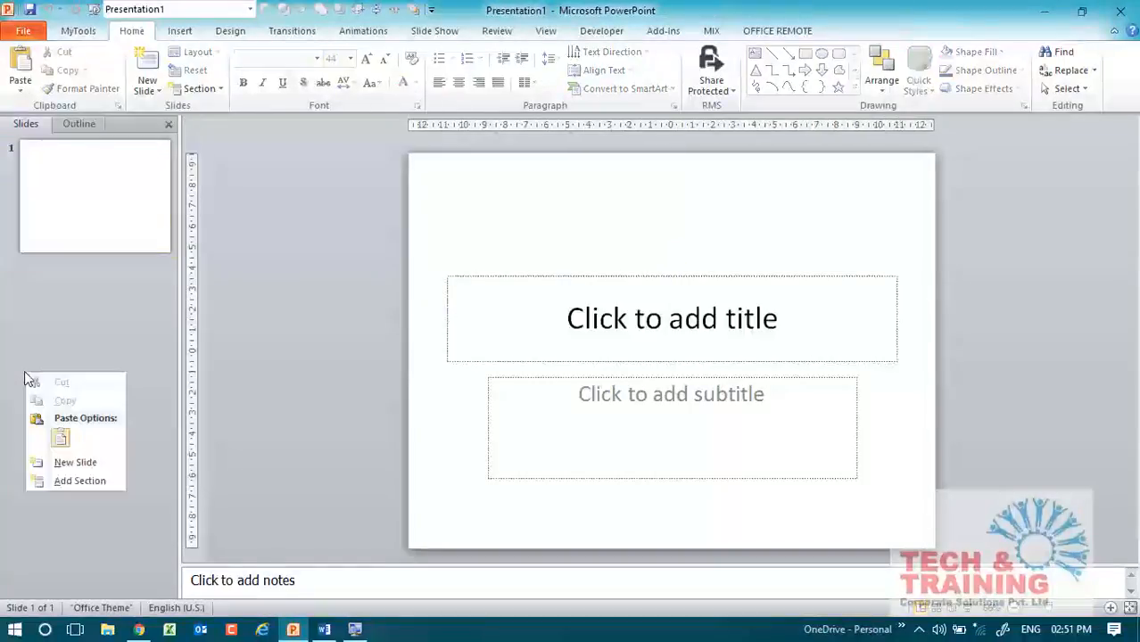
pyautogui.click(78, 459)
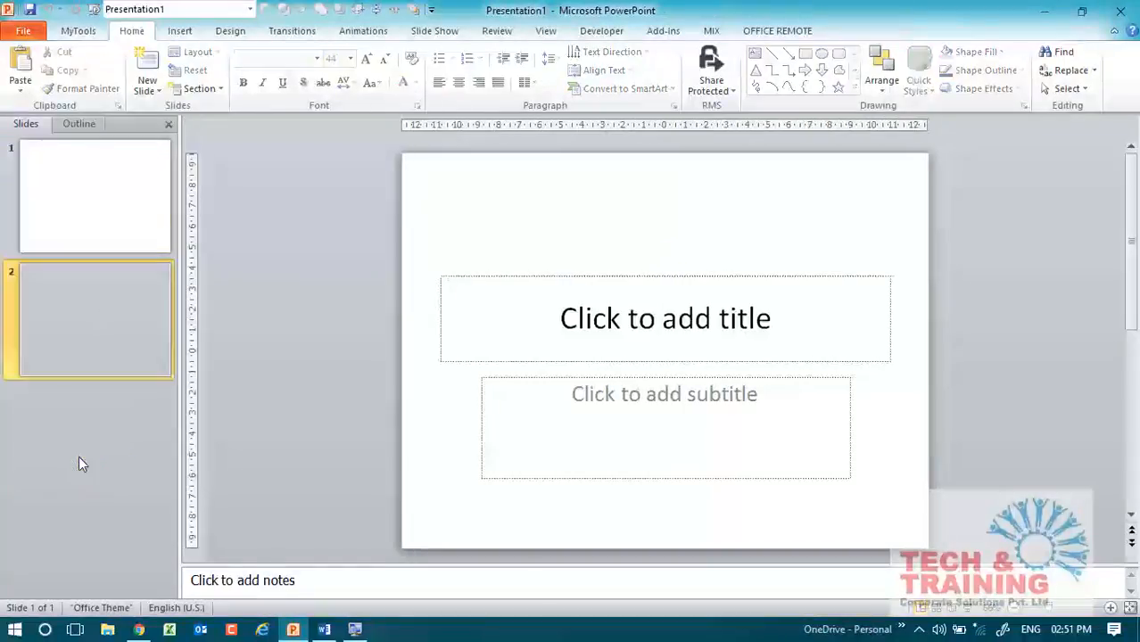
# Examine the title and content placeholders of slide 2 by placing the cursor in each of them.
pyautogui.click(546, 193)
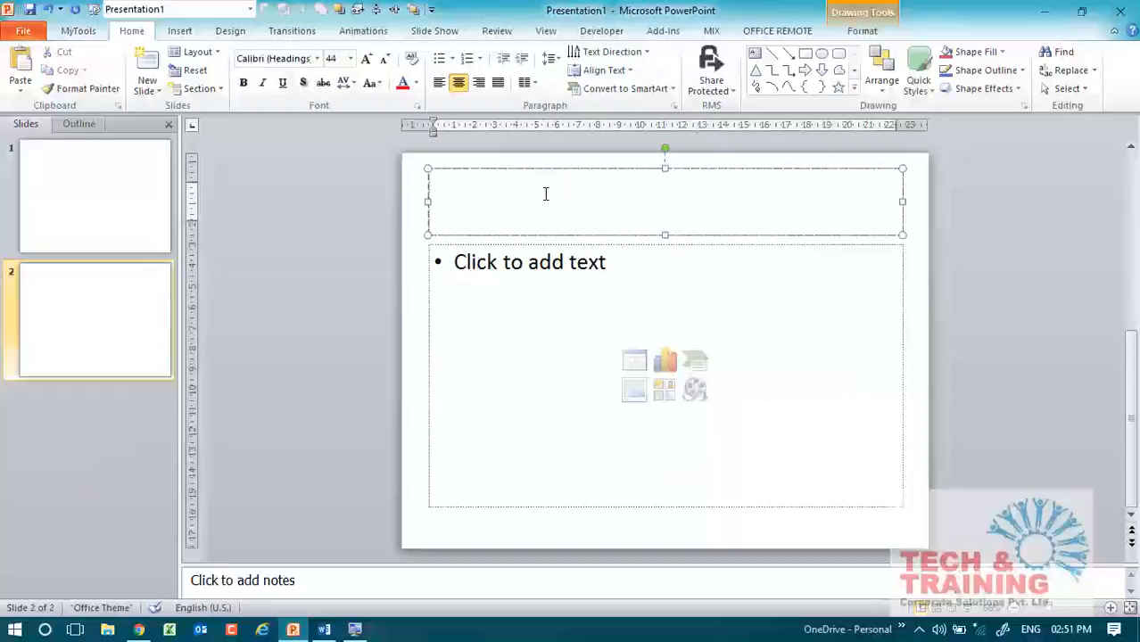
pyautogui.click(544, 269)
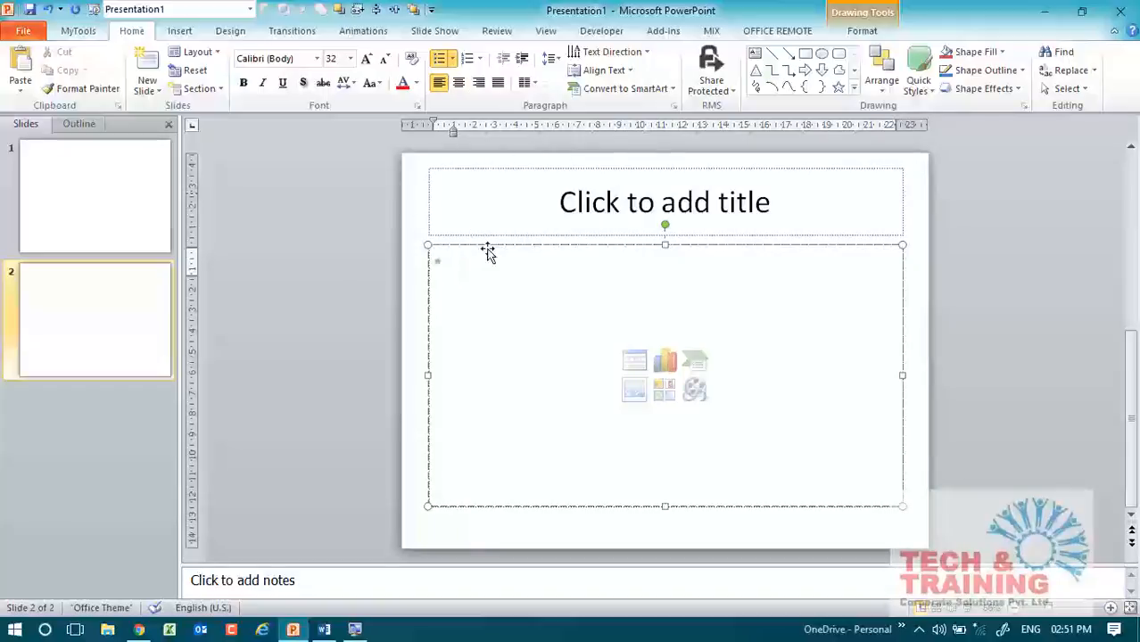
pyautogui.click(576, 211)
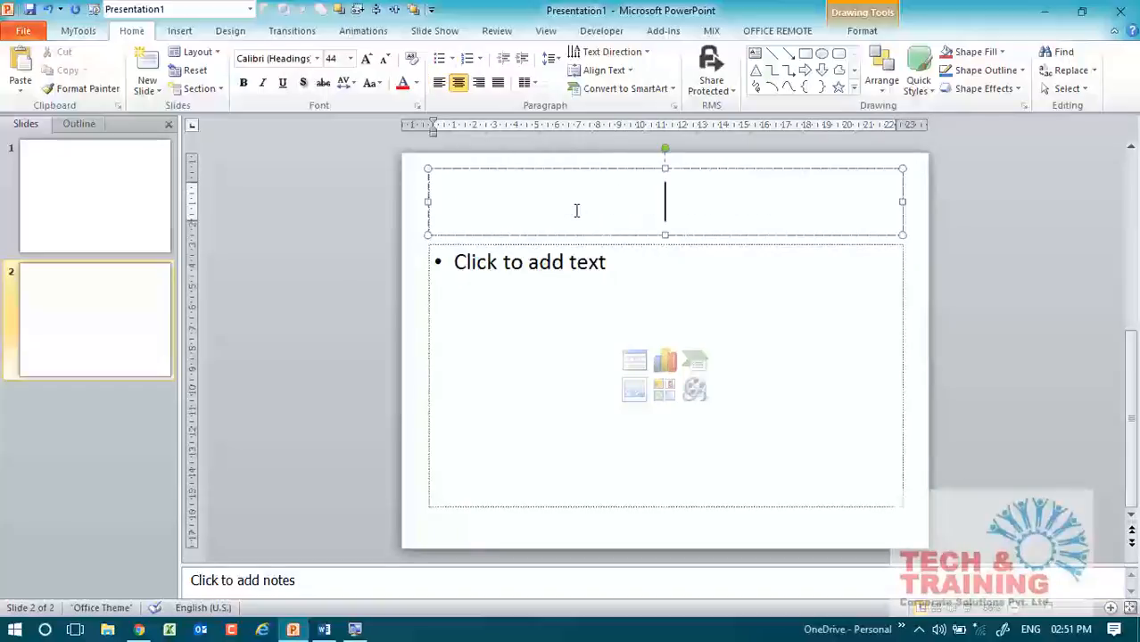
pyautogui.click(526, 290)
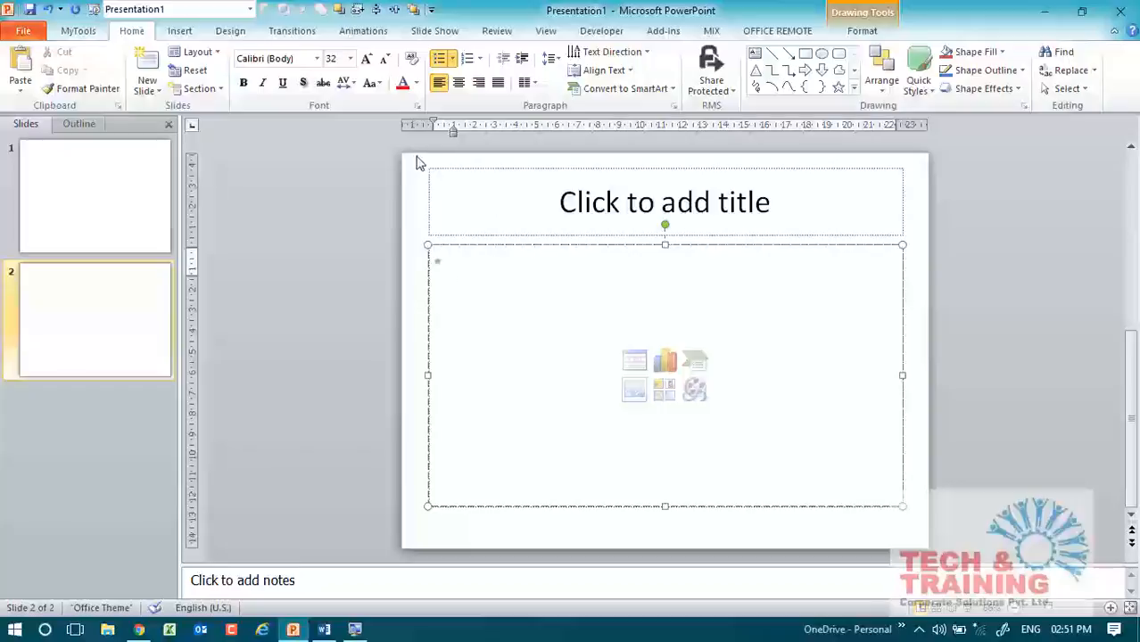
pyautogui.click(429, 185)
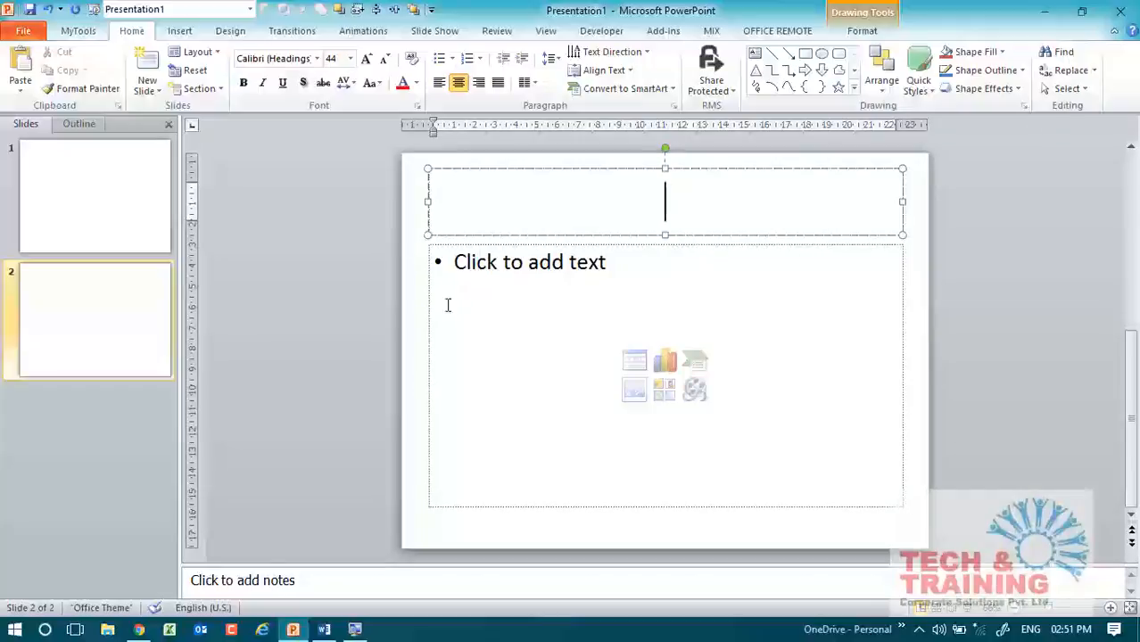
pyautogui.click(460, 342)
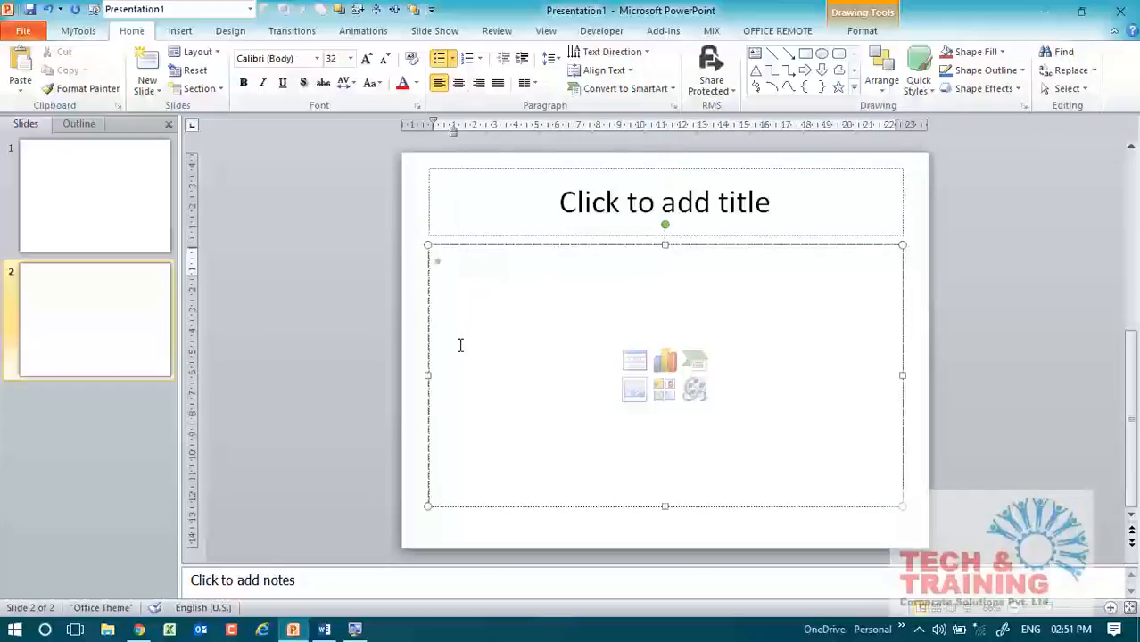
# Switch to Word and select single words and whole paragraphs in the text under "Slide 1" and "Slide 2".
pyautogui.click(324, 629)
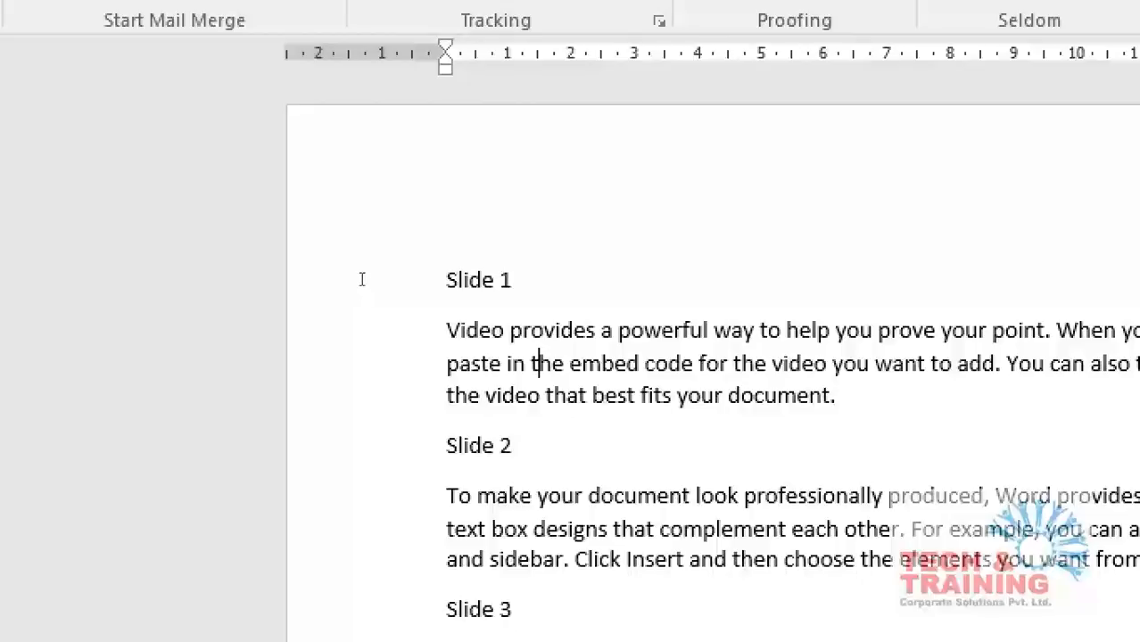
pyautogui.doubleClick(543, 329)
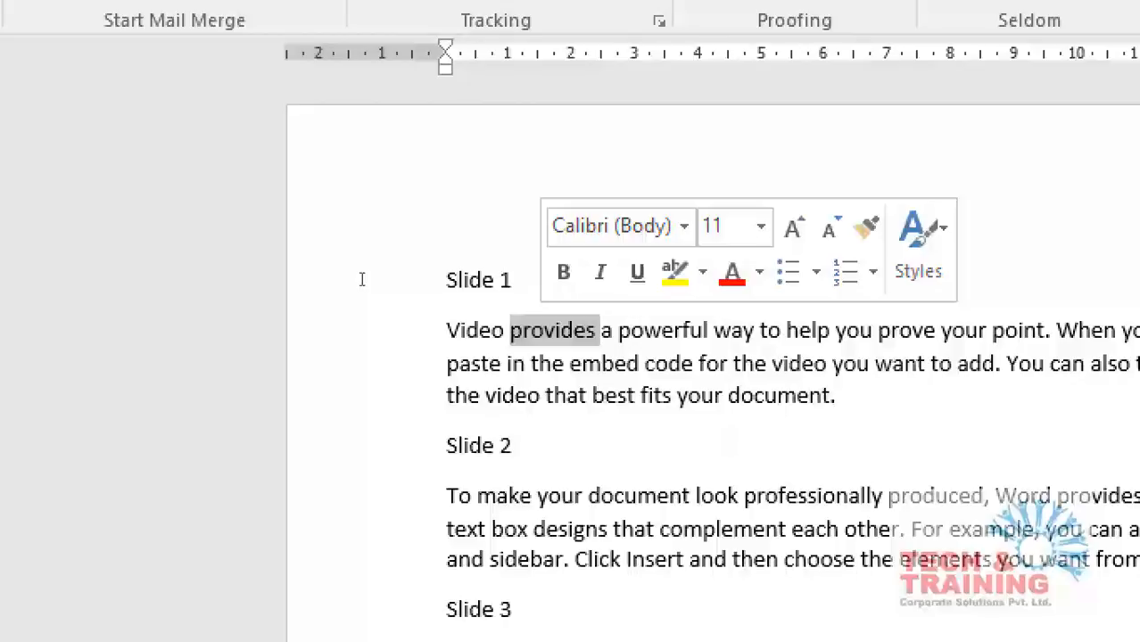
pyautogui.click(628, 364)
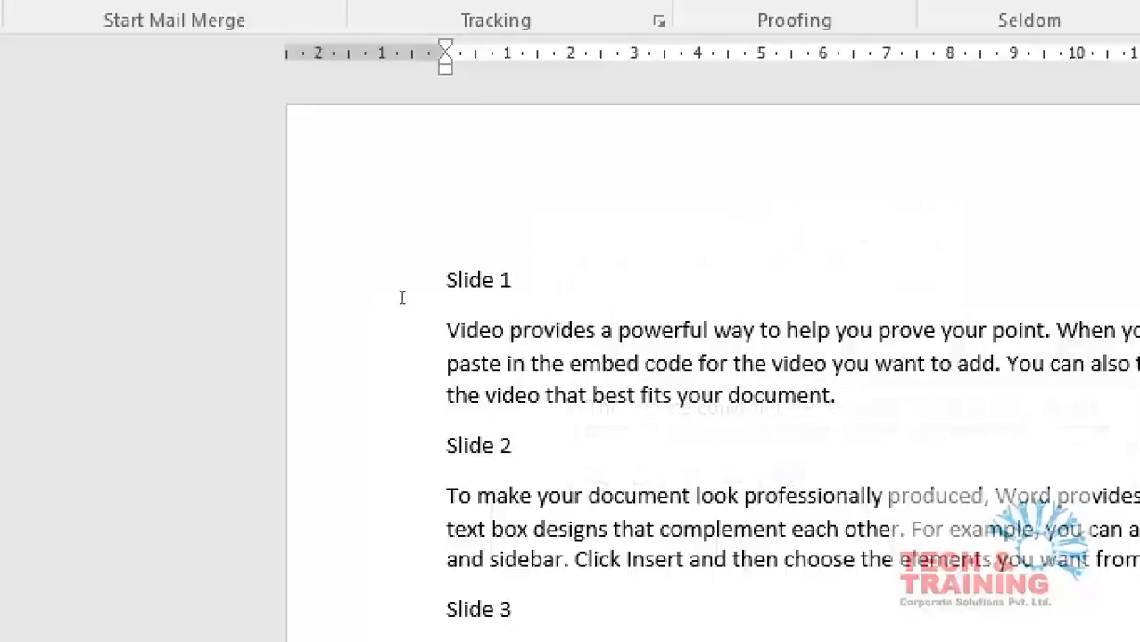
pyautogui.doubleClick(398, 300)
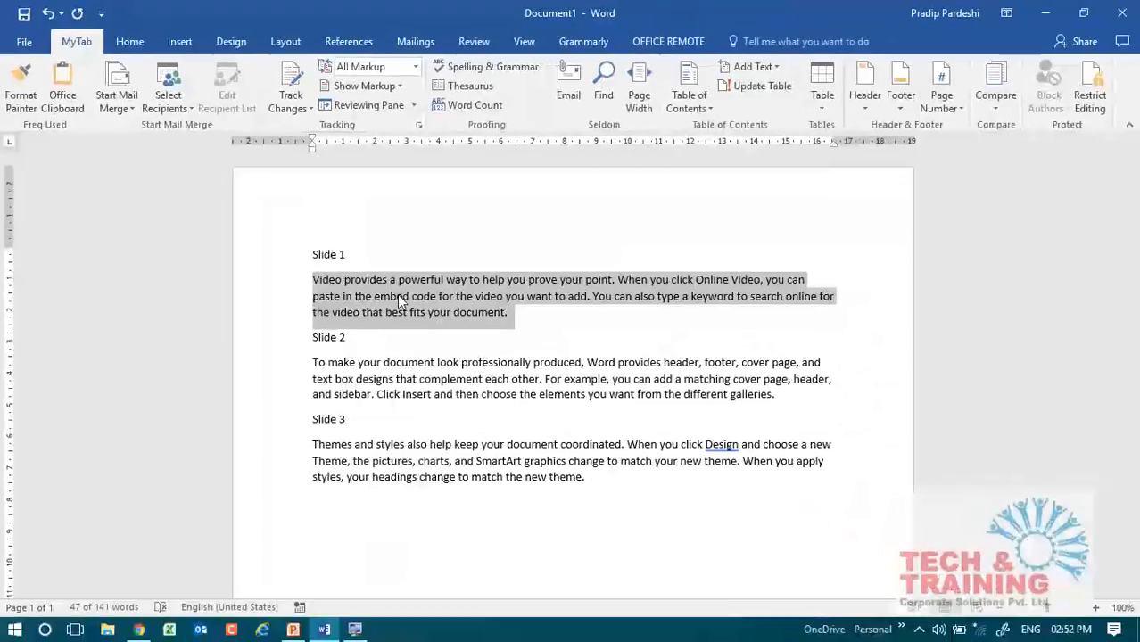
pyautogui.doubleClick(402, 363)
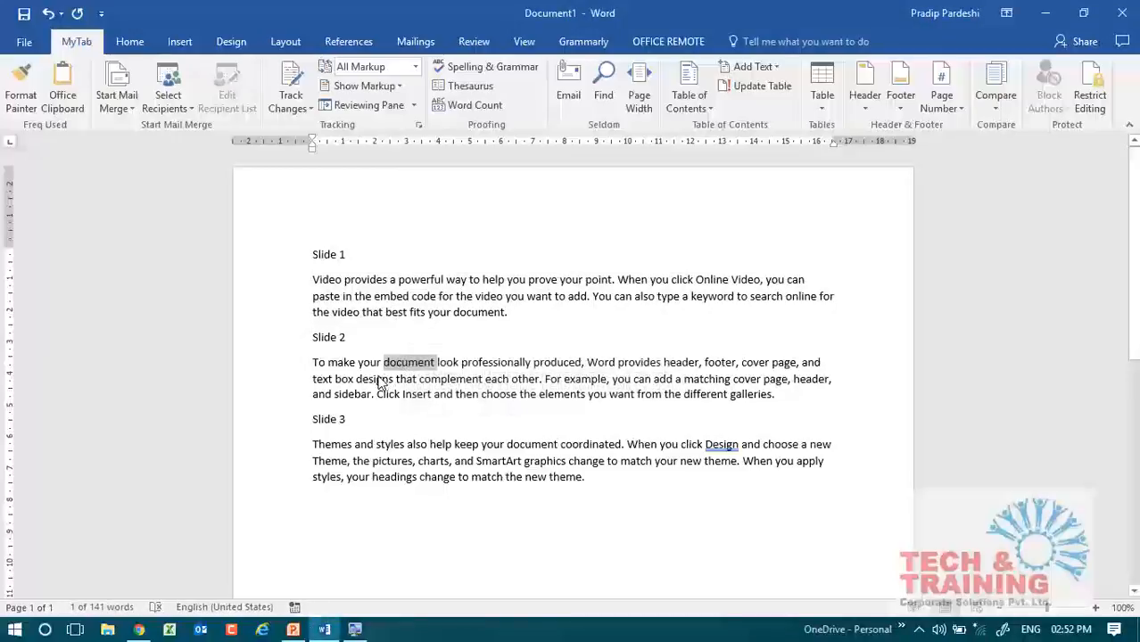
pyautogui.tripleClick(379, 377)
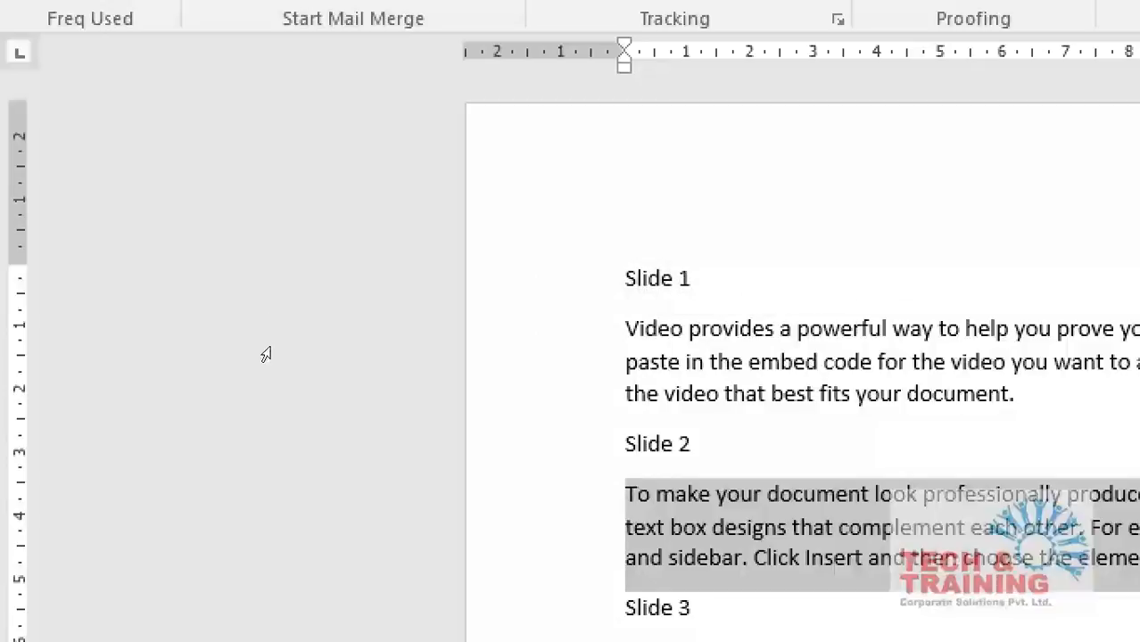
# Select single lines of the first and second paragraphs from the page margin, and clear the selection.
pyautogui.click(271, 304)
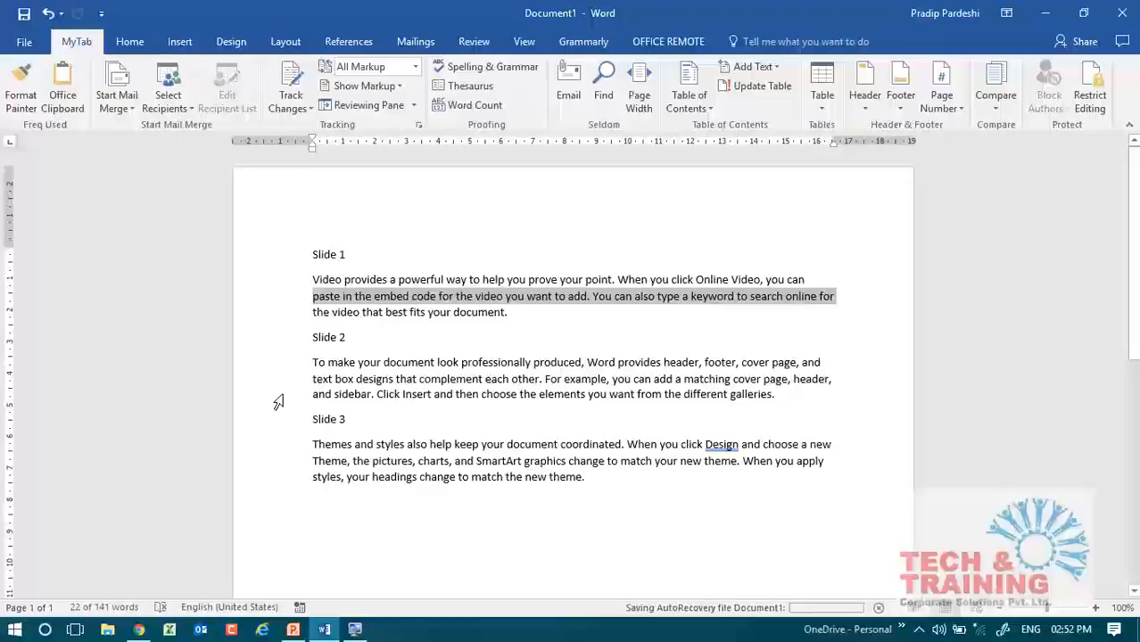
pyautogui.click(277, 399)
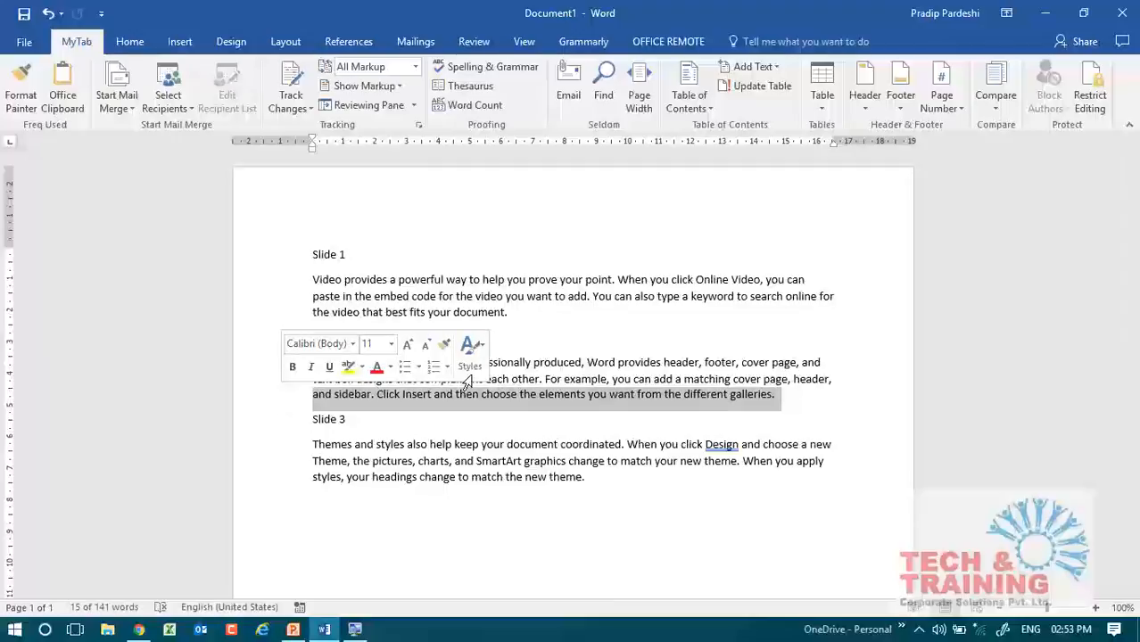
pyautogui.click(668, 375)
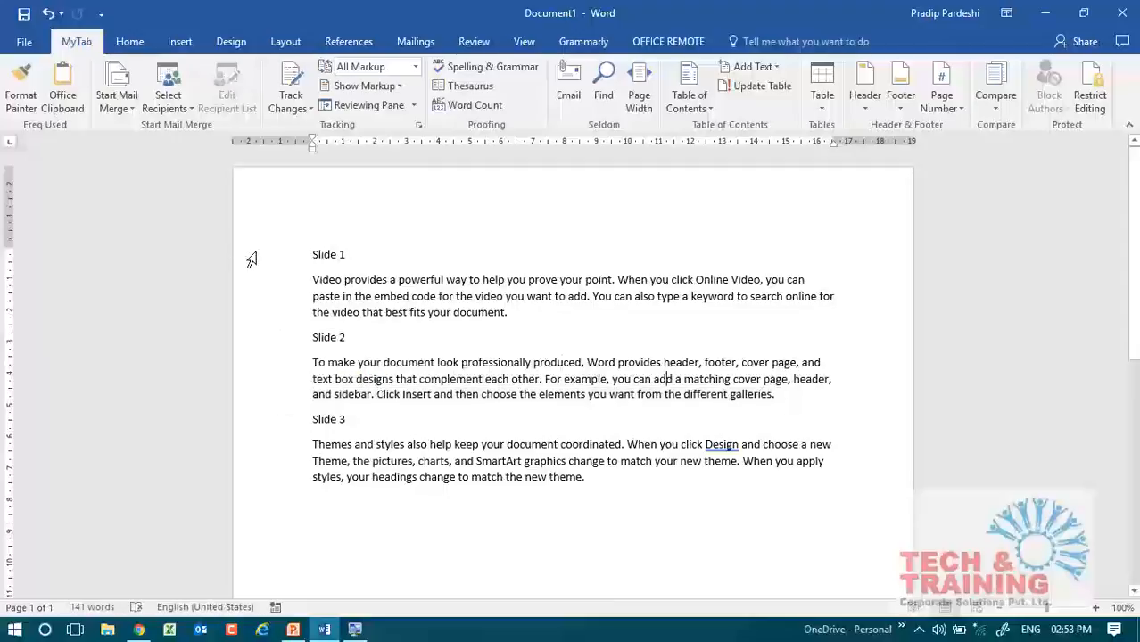
# Apply the Heading 1 style to the whole "Slide 1" line.
pyautogui.click(253, 257)
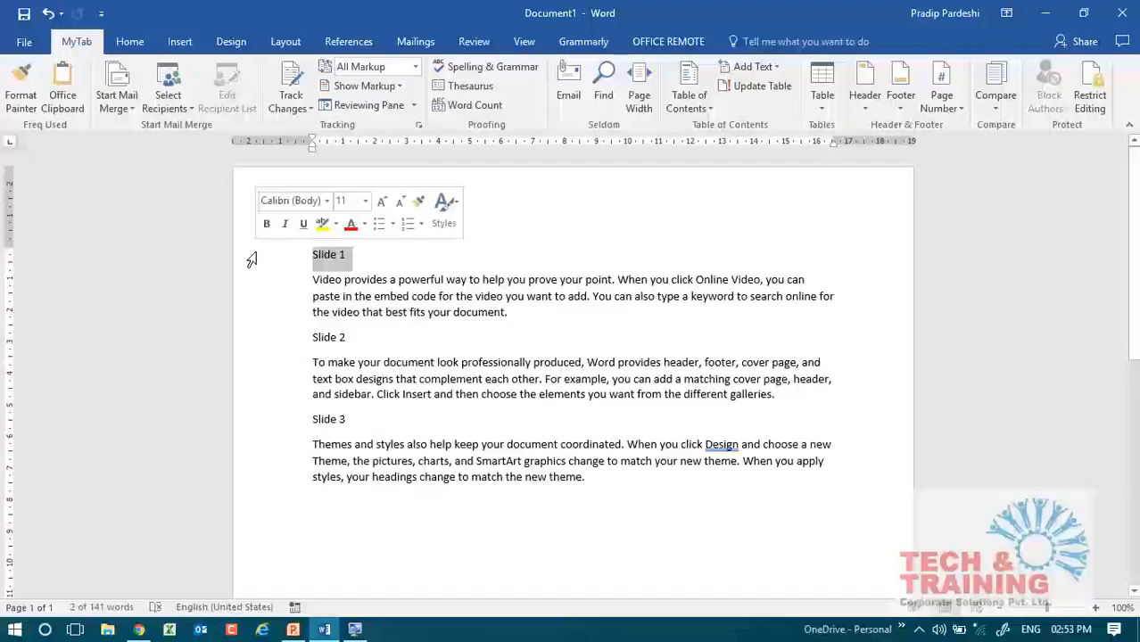
pyautogui.click(130, 45)
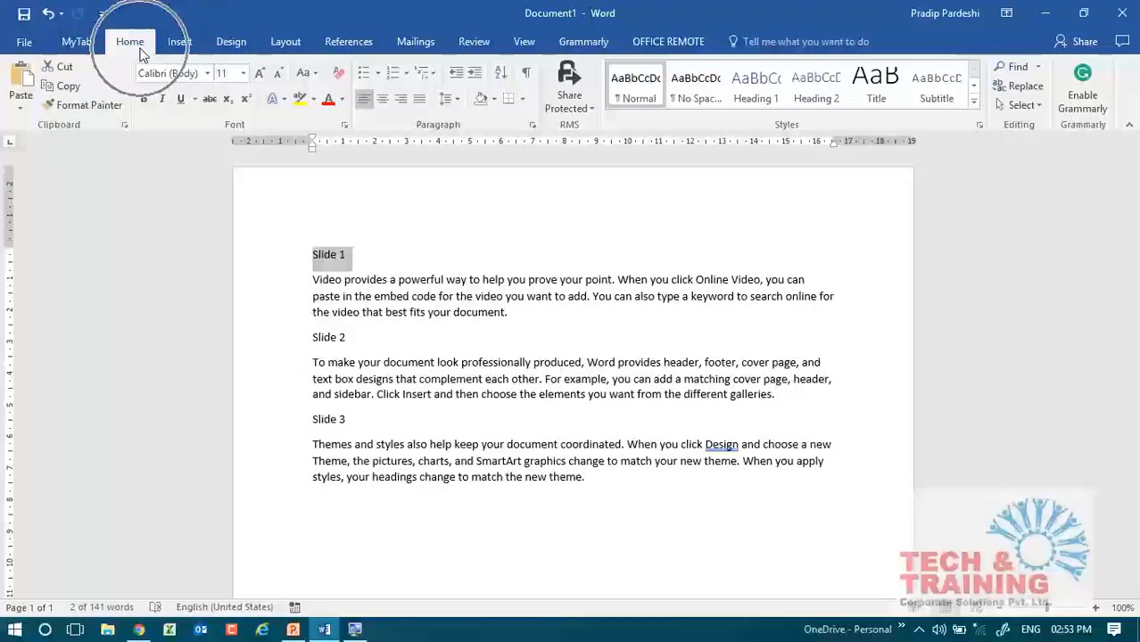
pyautogui.click(756, 85)
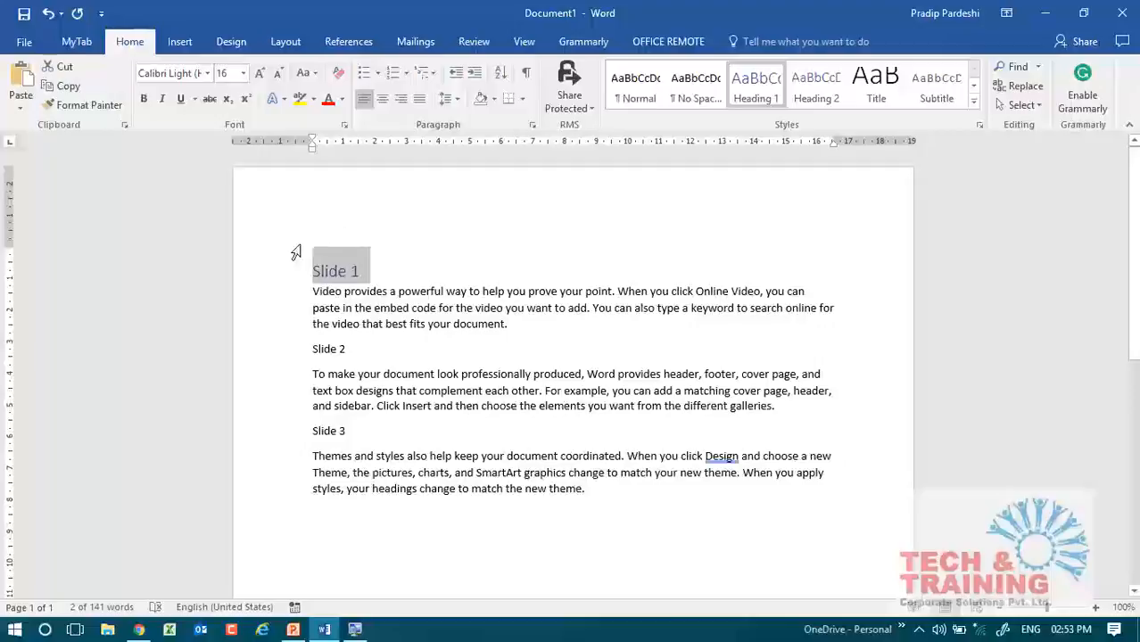
pyautogui.click(760, 80)
# Copy the formatting of the "Slide 1" heading to the "Slide 2" line with Format Painter.
pyautogui.click(258, 355)
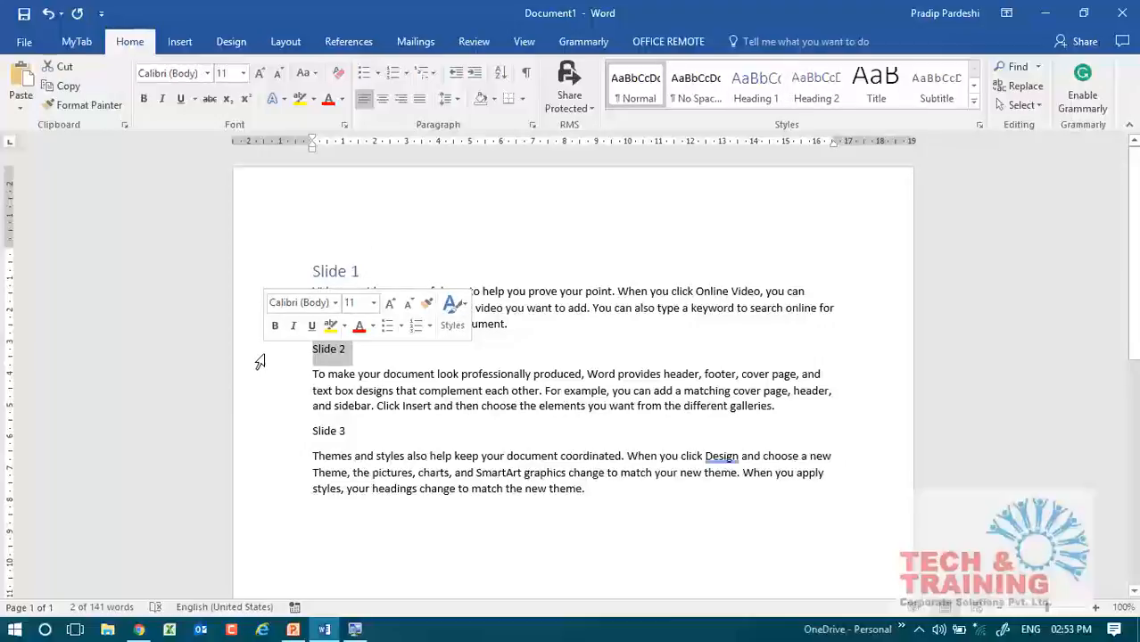
pyautogui.click(261, 272)
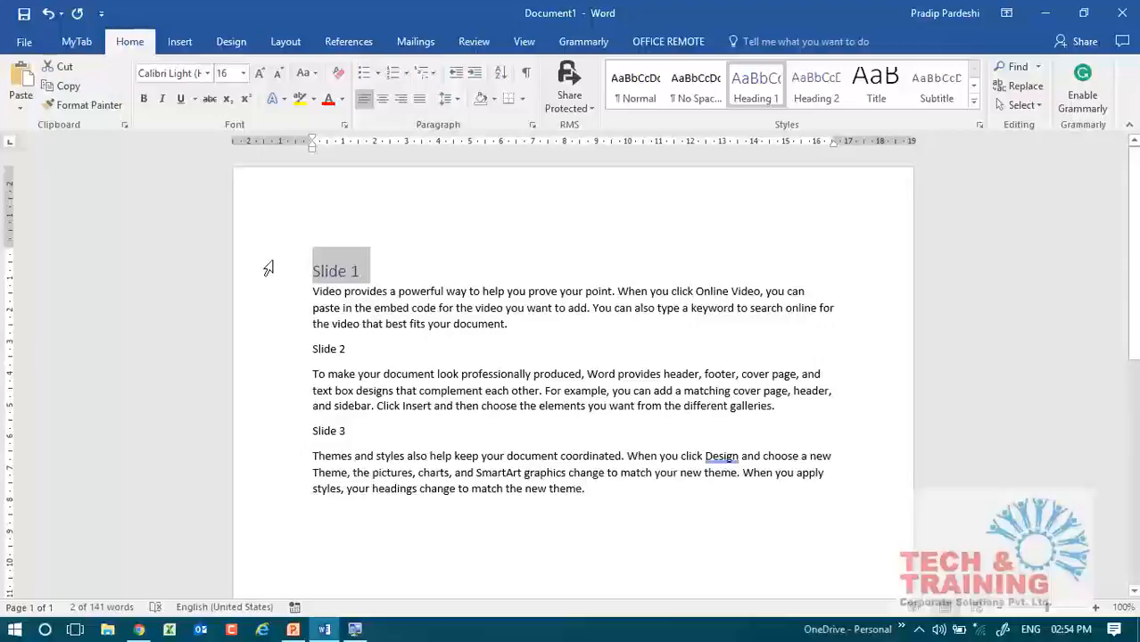
pyautogui.click(107, 106)
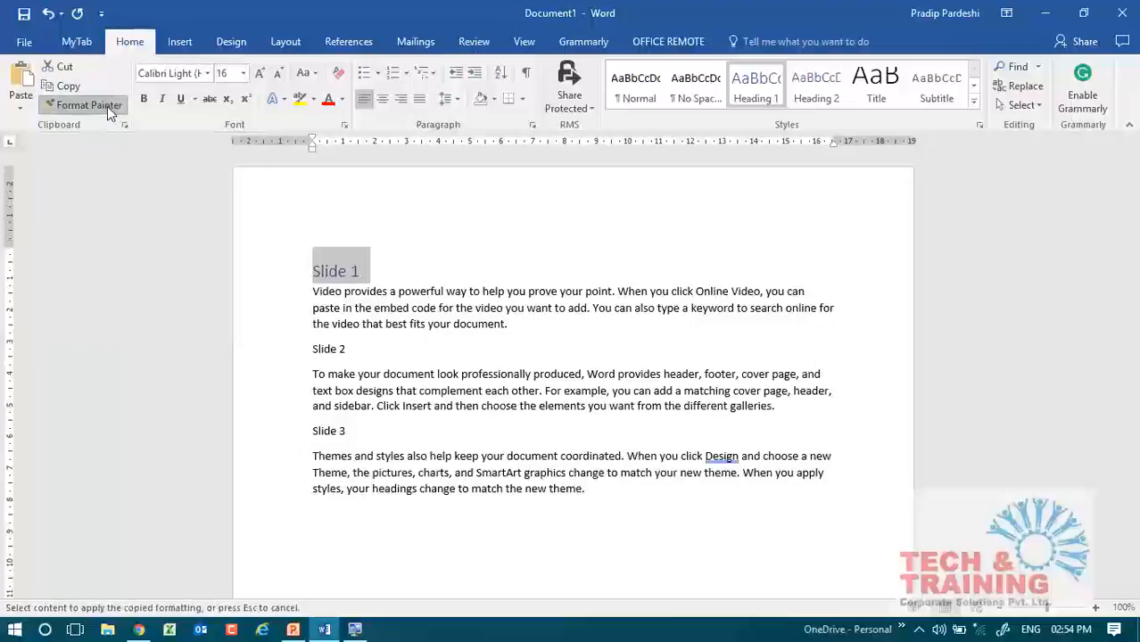
pyautogui.click(253, 356)
pyautogui.click(340, 435)
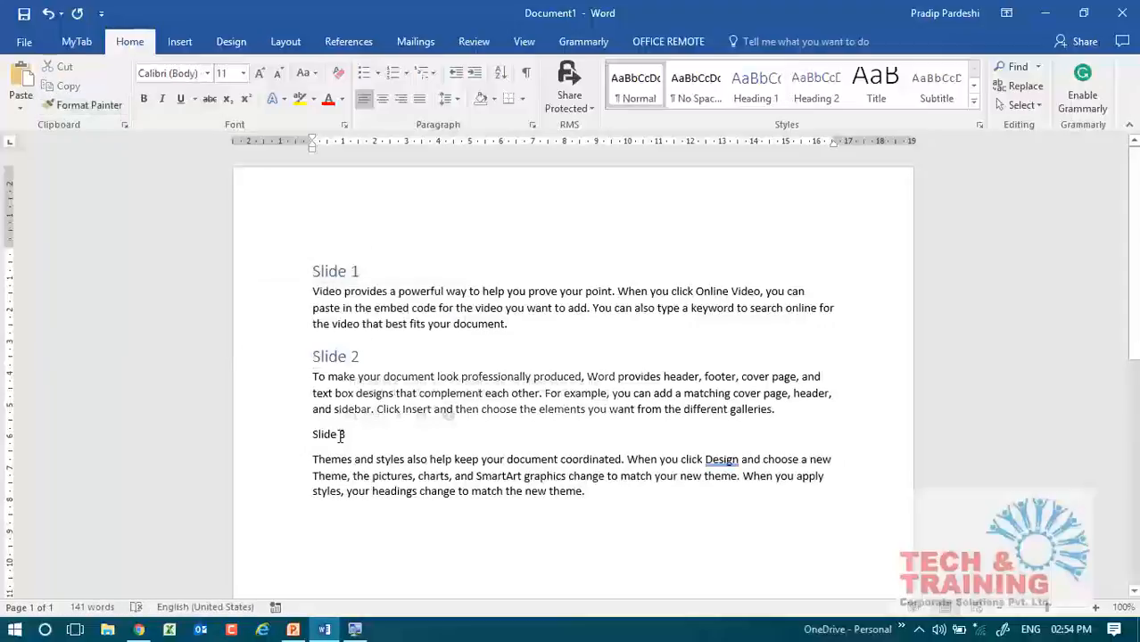
# Pick up the "Slide 1" heading's formatting again, cancel Format Painter, and undo the formatting copied to "Slide 2".
pyautogui.click(90, 106)
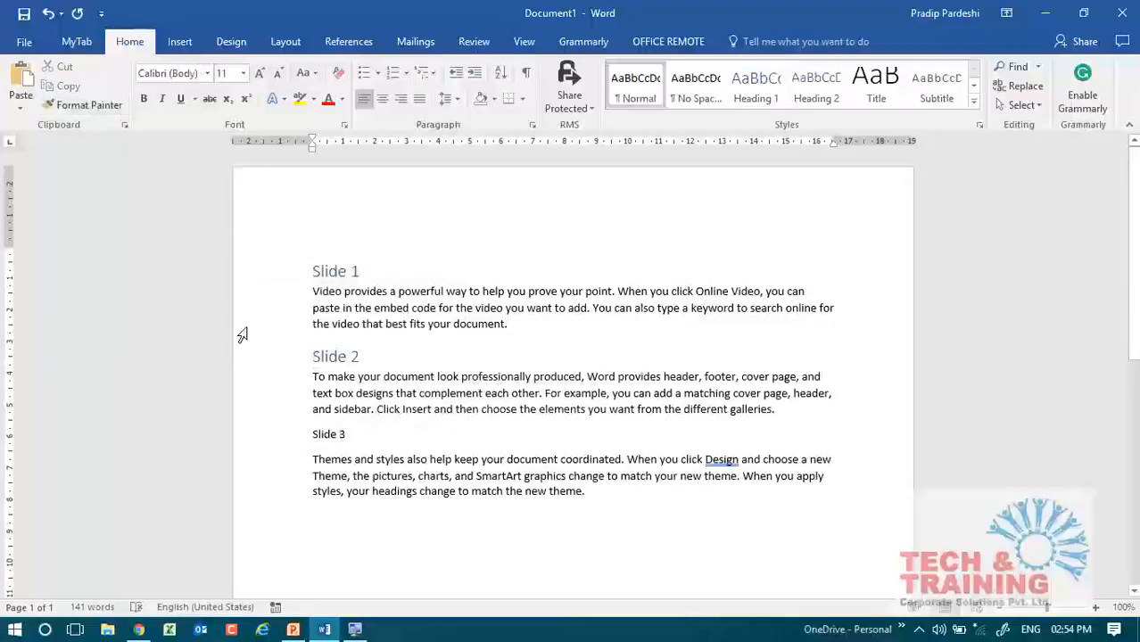
pyautogui.click(259, 271)
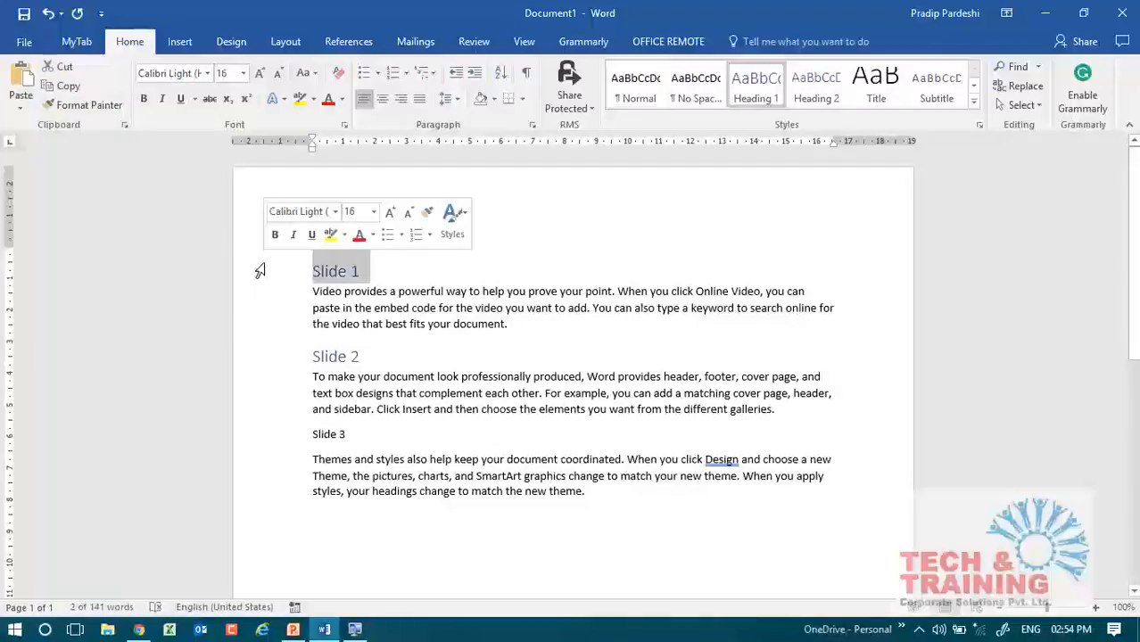
pyautogui.click(66, 104)
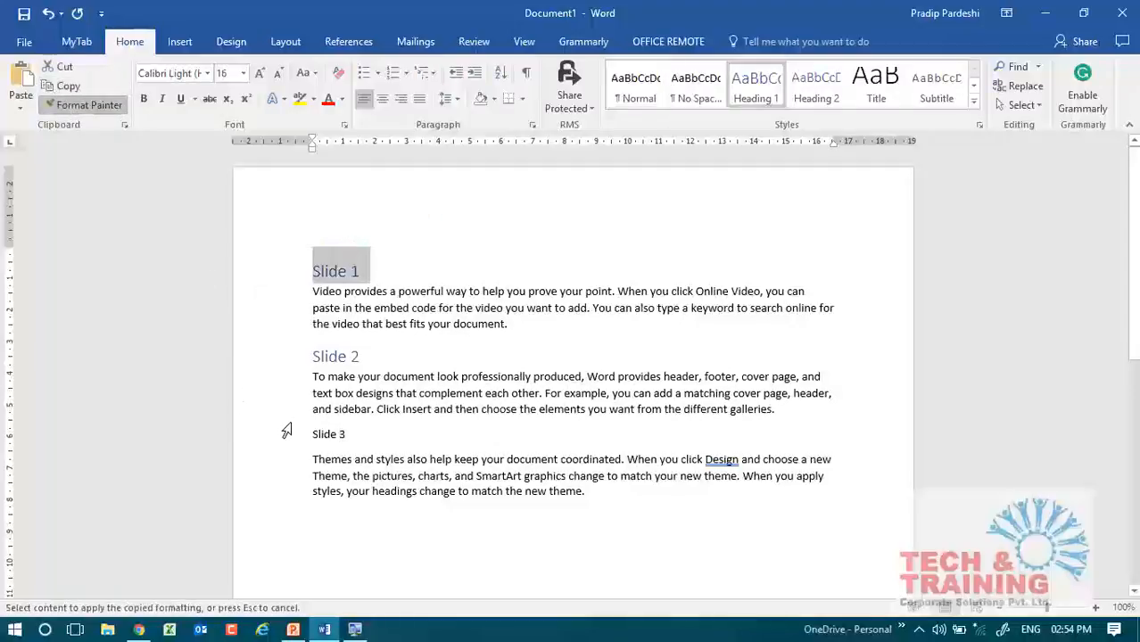
pyautogui.press('Escape')
pyautogui.hotkey('ctrl', 'z')
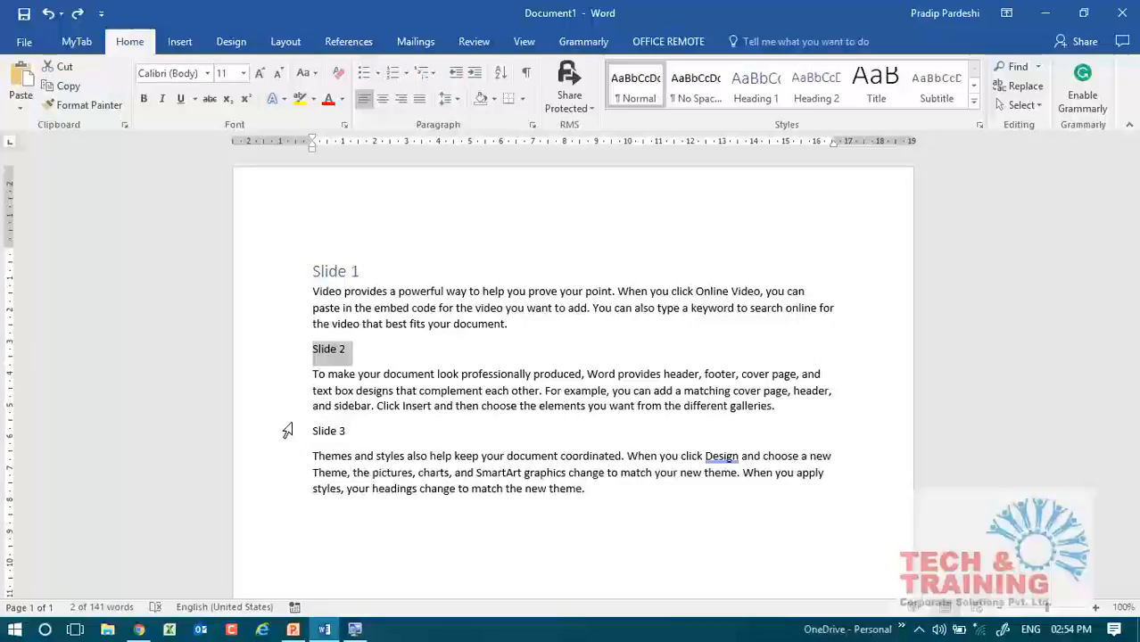
# Apply the Heading 1 style to the "Slide 2" line and to the "Slide 3" line.
pyautogui.click(281, 274)
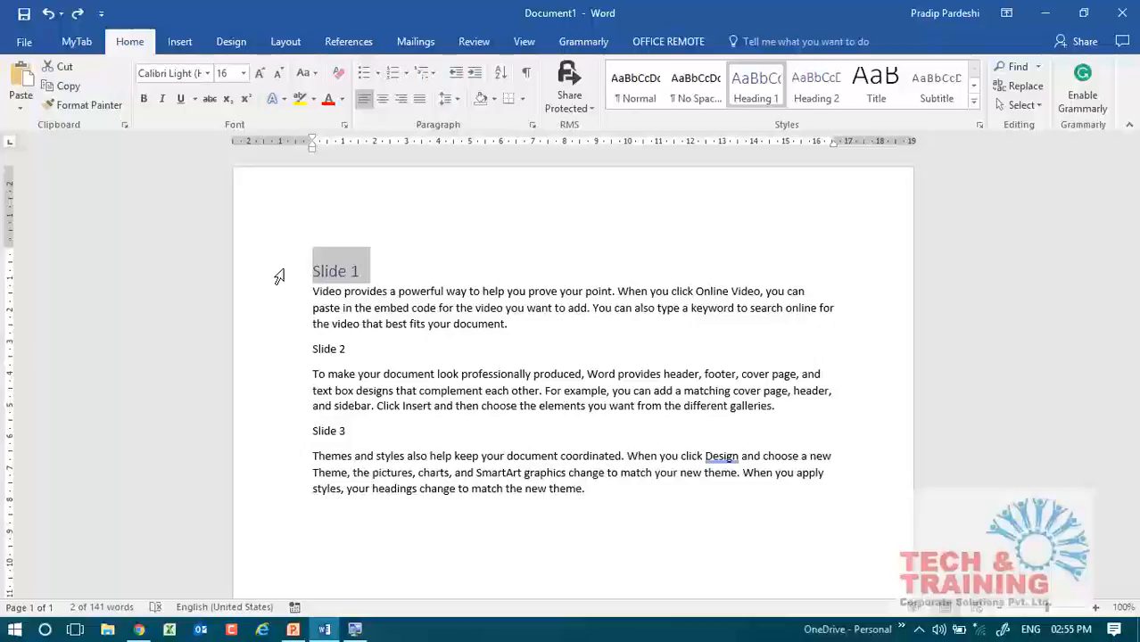
pyautogui.click(261, 350)
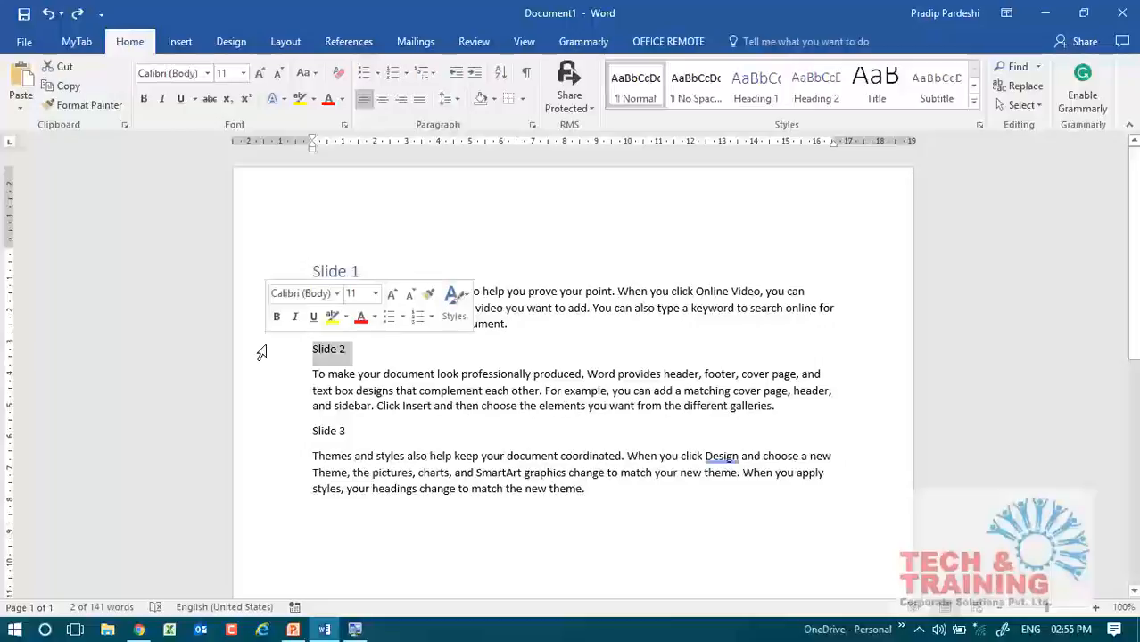
pyautogui.hotkey('ctrl', 'alt', '1')
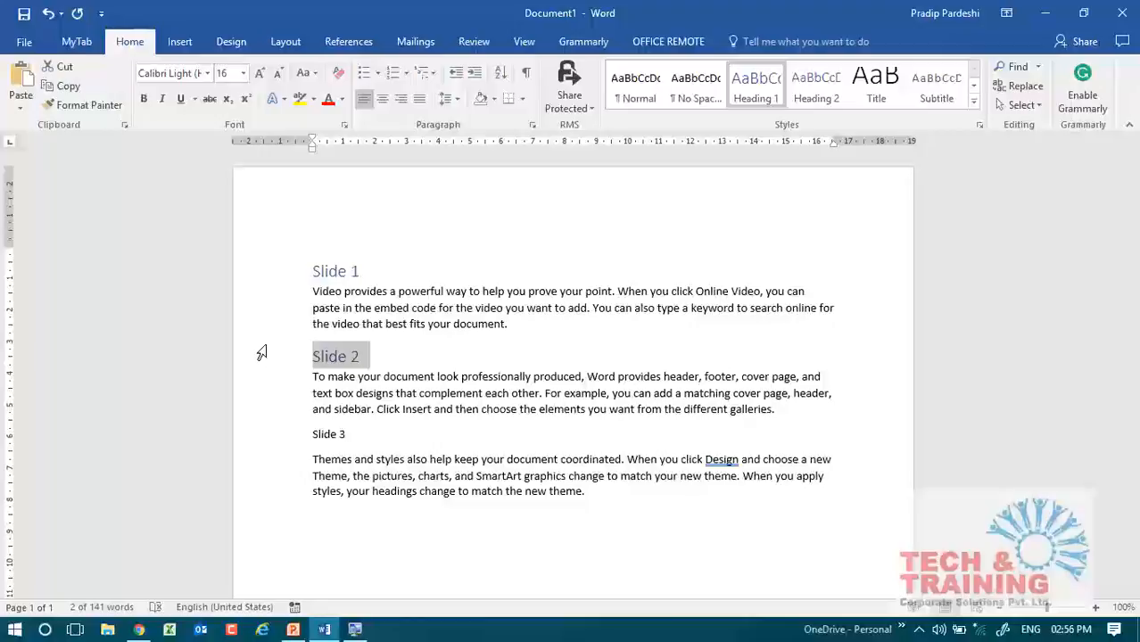
pyautogui.click(276, 446)
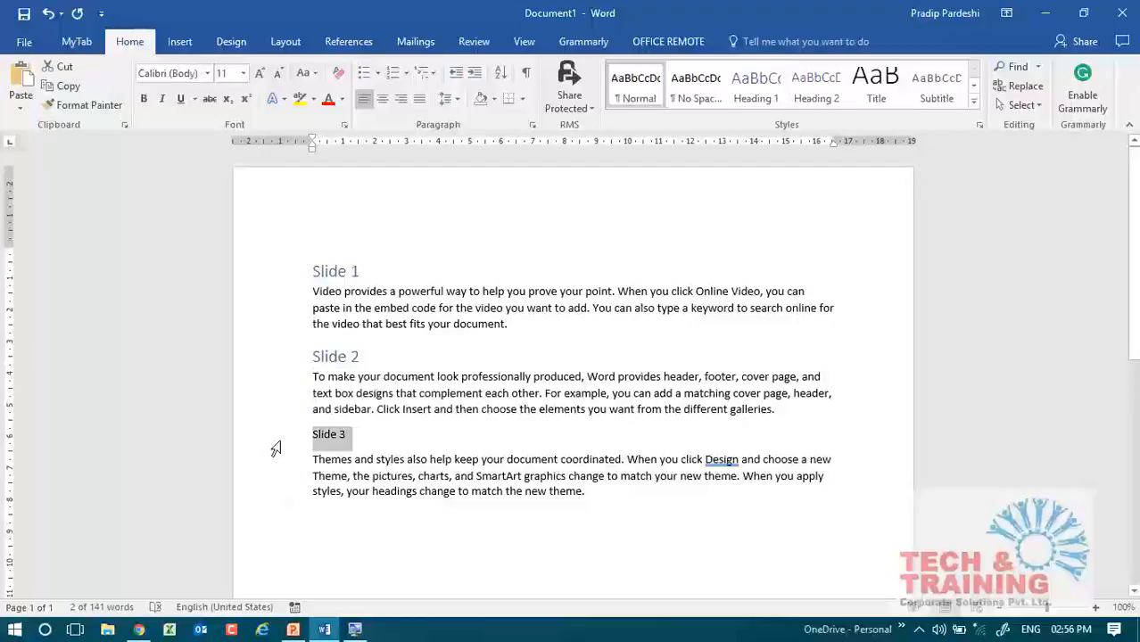
pyautogui.hotkey('ctrl', 'alt', '1')
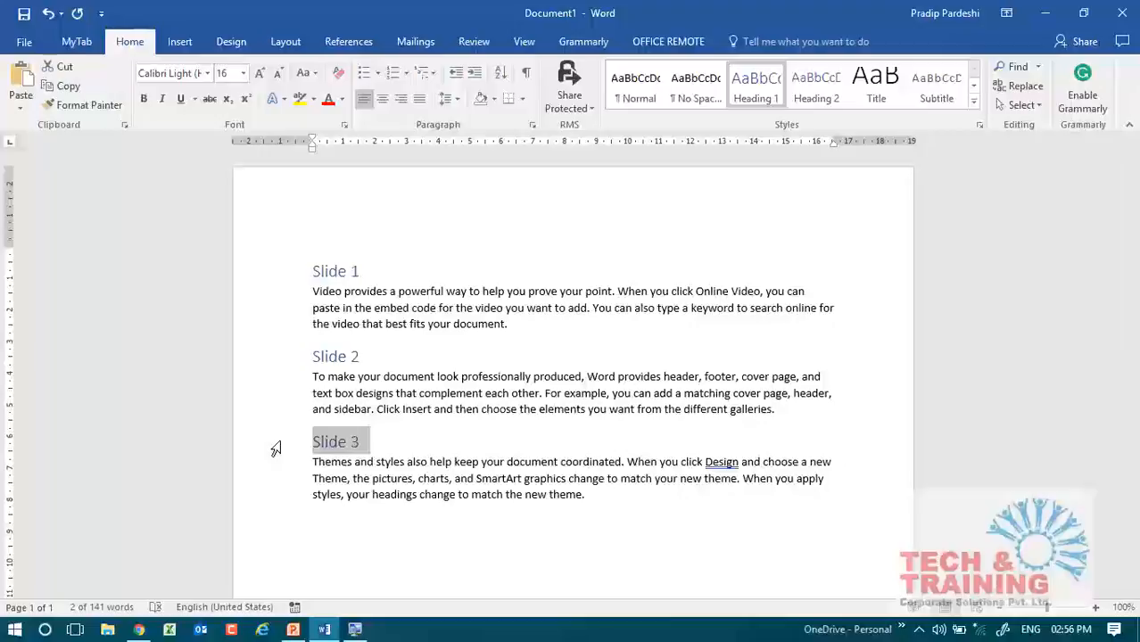
# Select all text with formatting similar to the word "provides" in the first paragraph, and clear the selection.
pyautogui.click(61, 86)
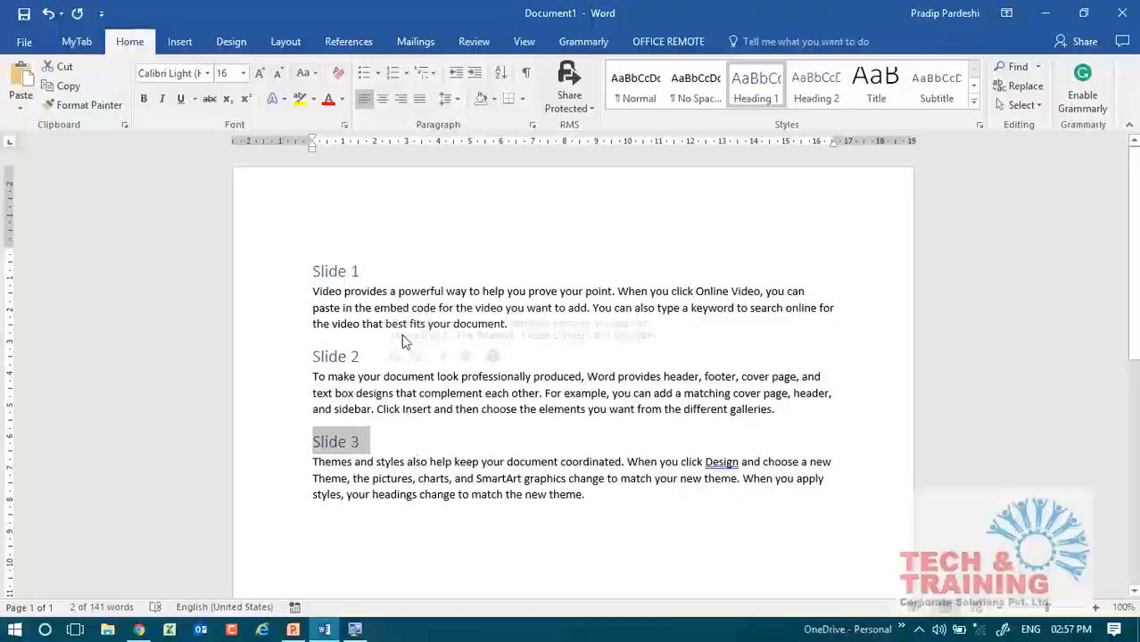
pyautogui.click(356, 295)
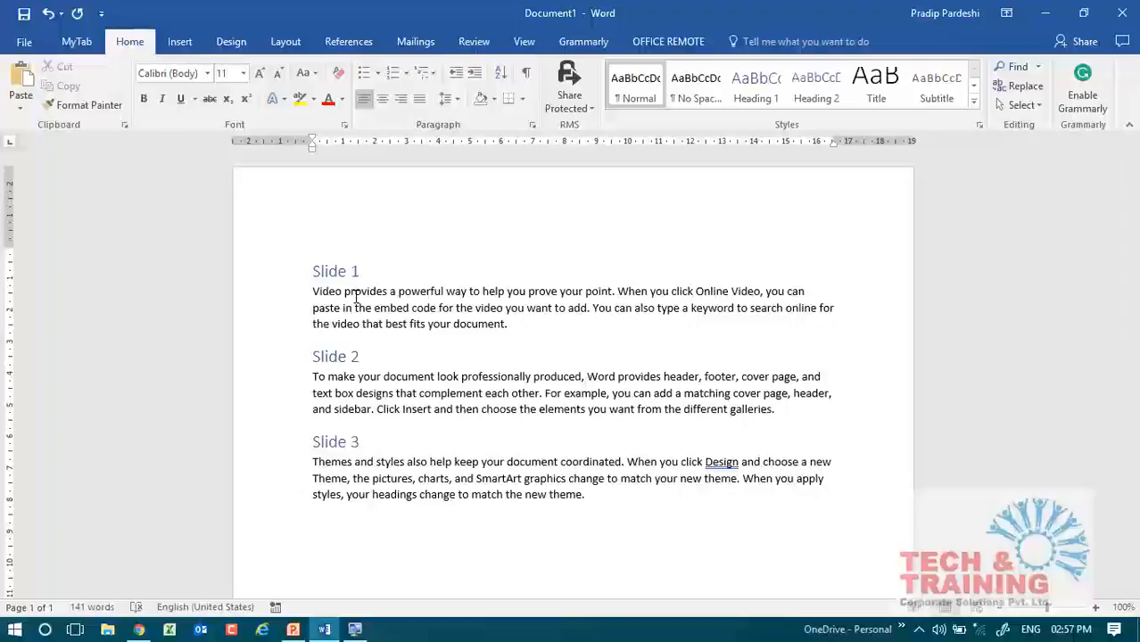
pyautogui.click(317, 271)
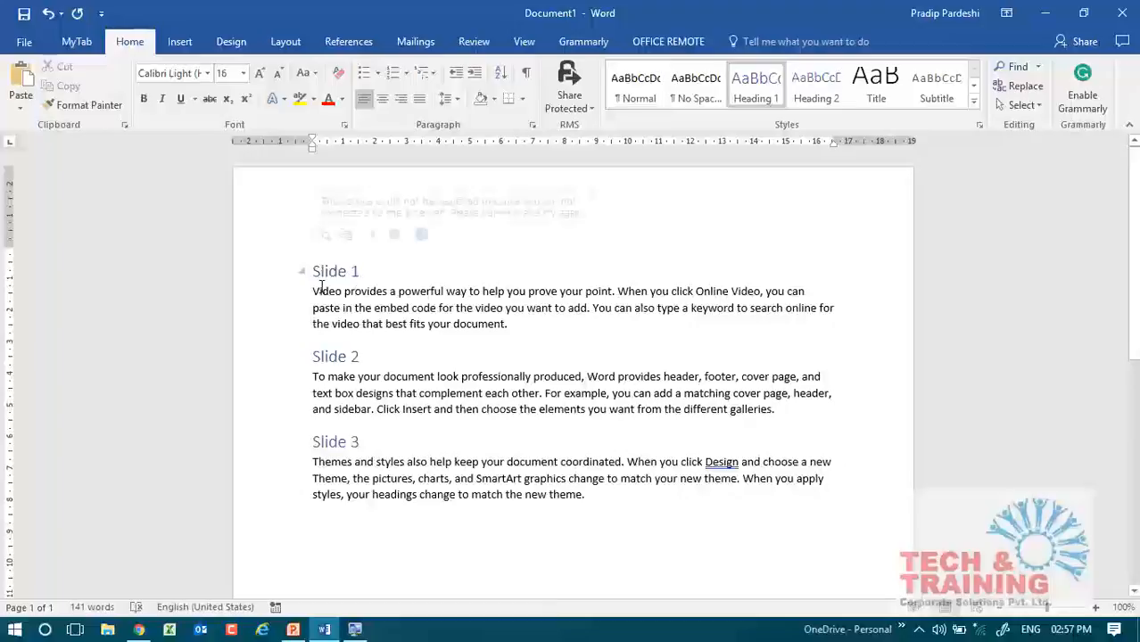
pyautogui.doubleClick(323, 291)
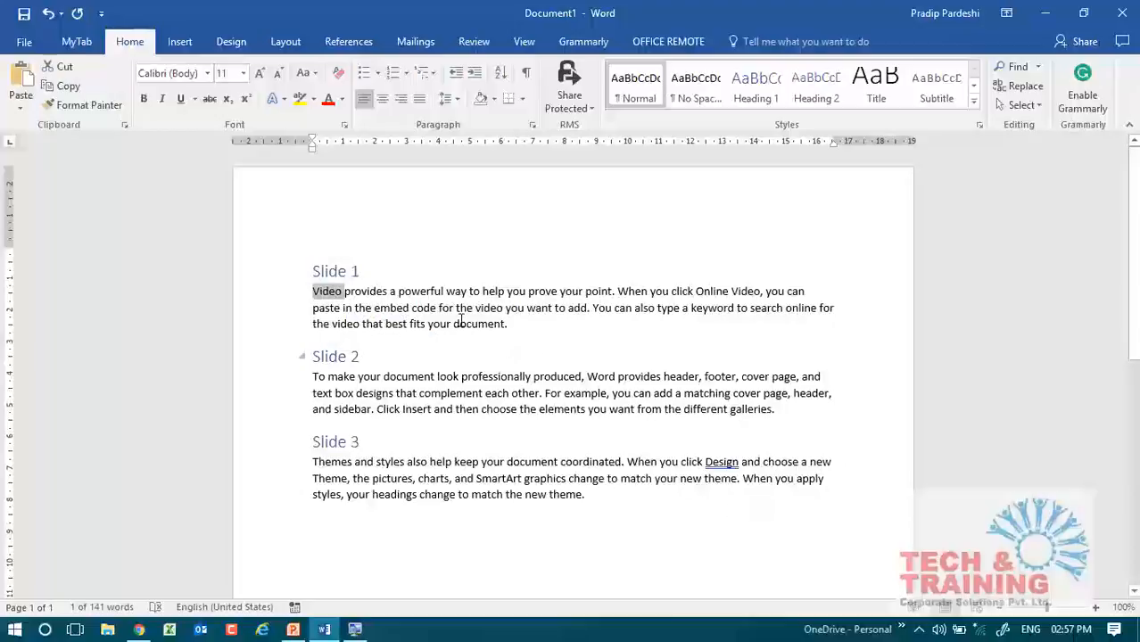
pyautogui.doubleClick(364, 292)
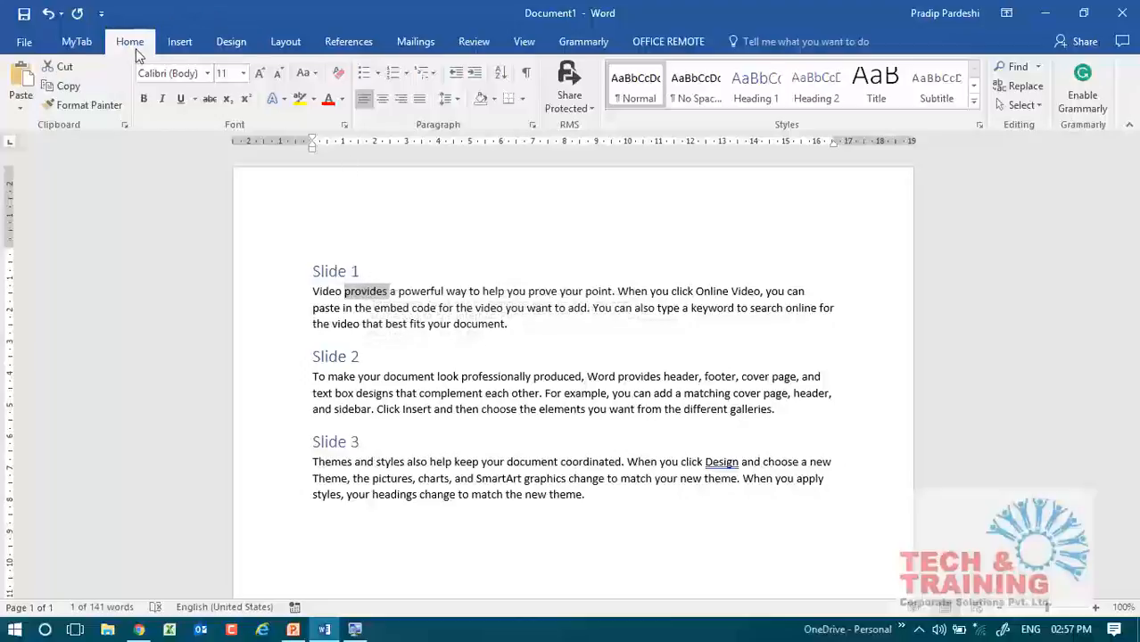
pyautogui.click(1038, 105)
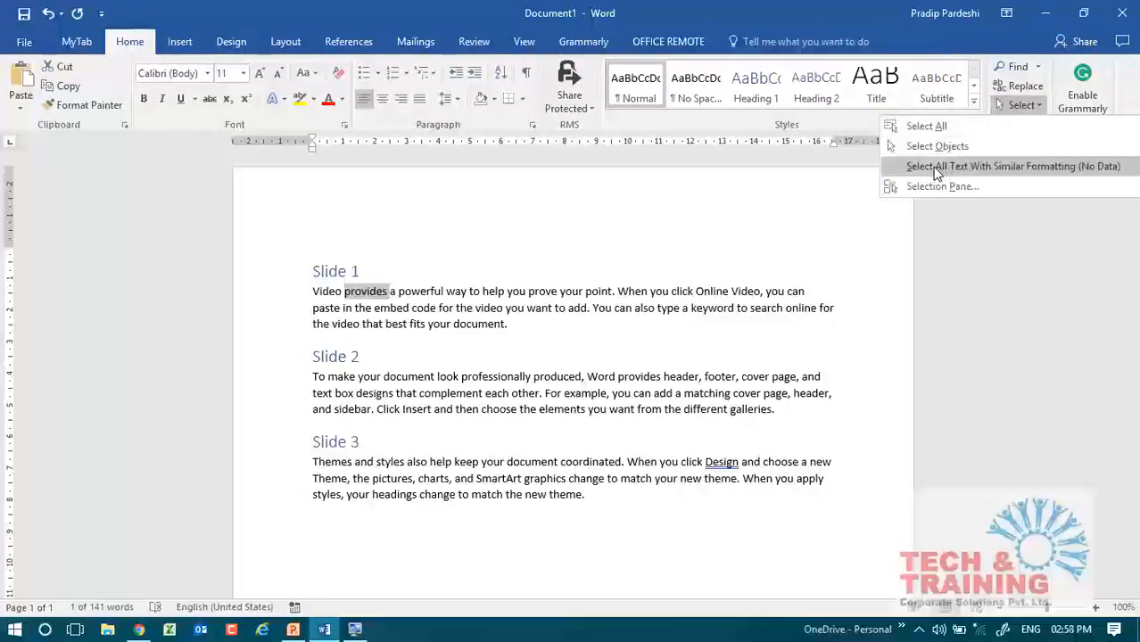
pyautogui.click(1023, 169)
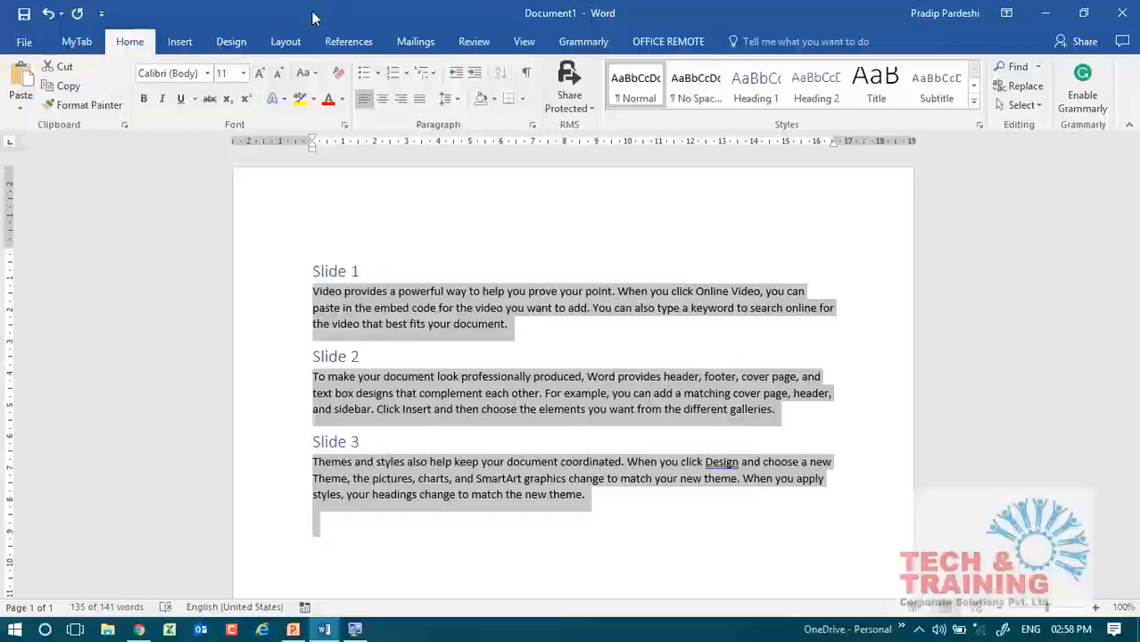
pyautogui.click(1019, 105)
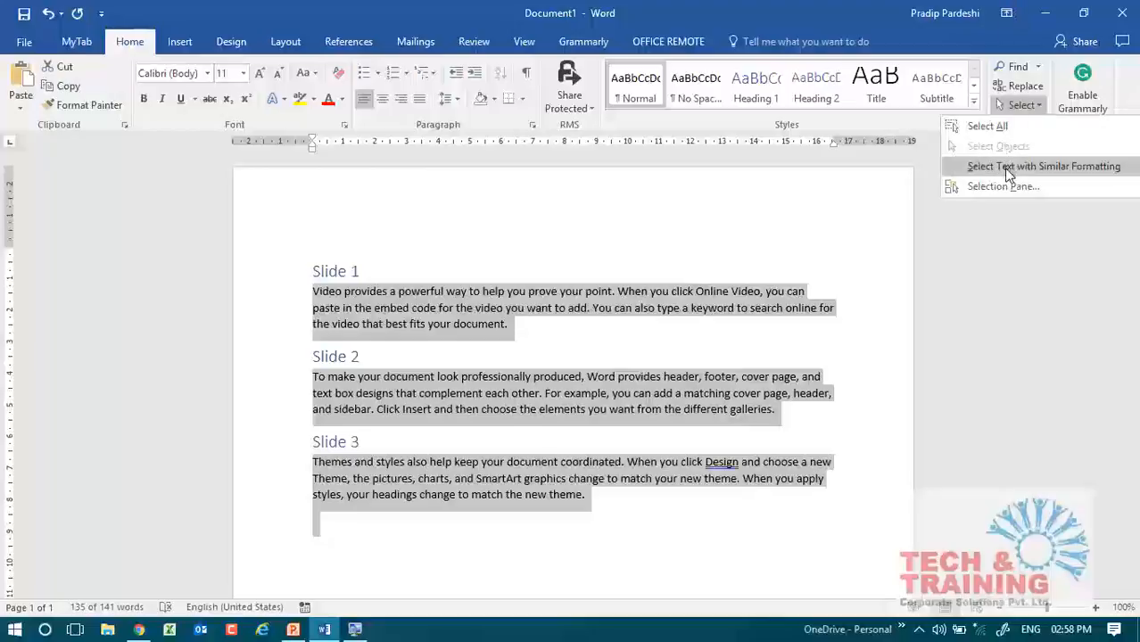
pyautogui.click(463, 290)
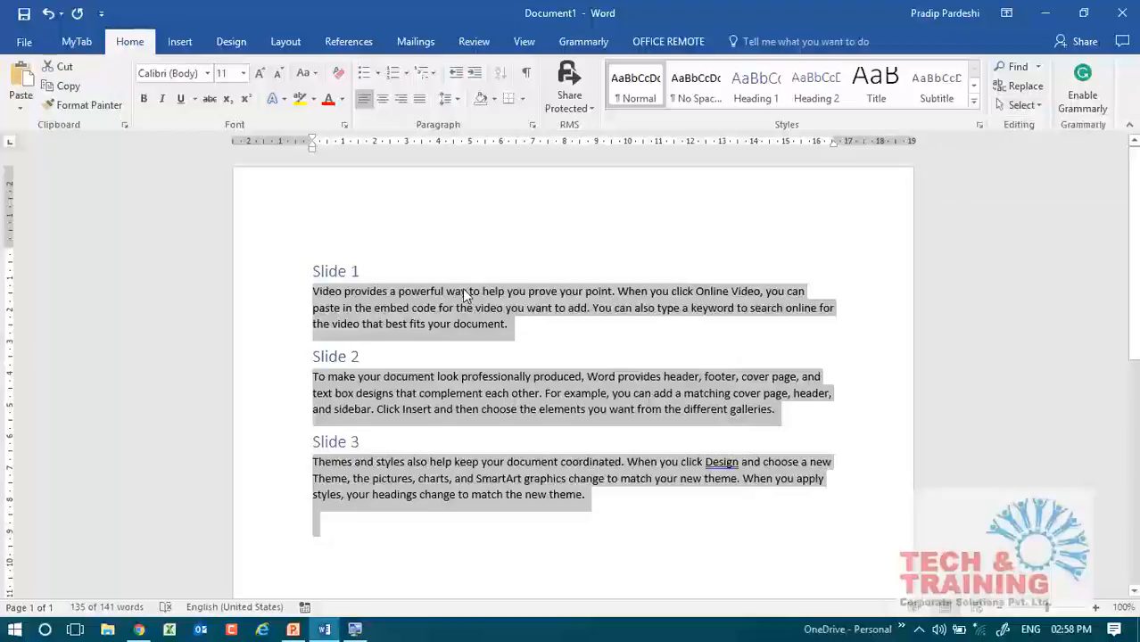
pyautogui.click(463, 291)
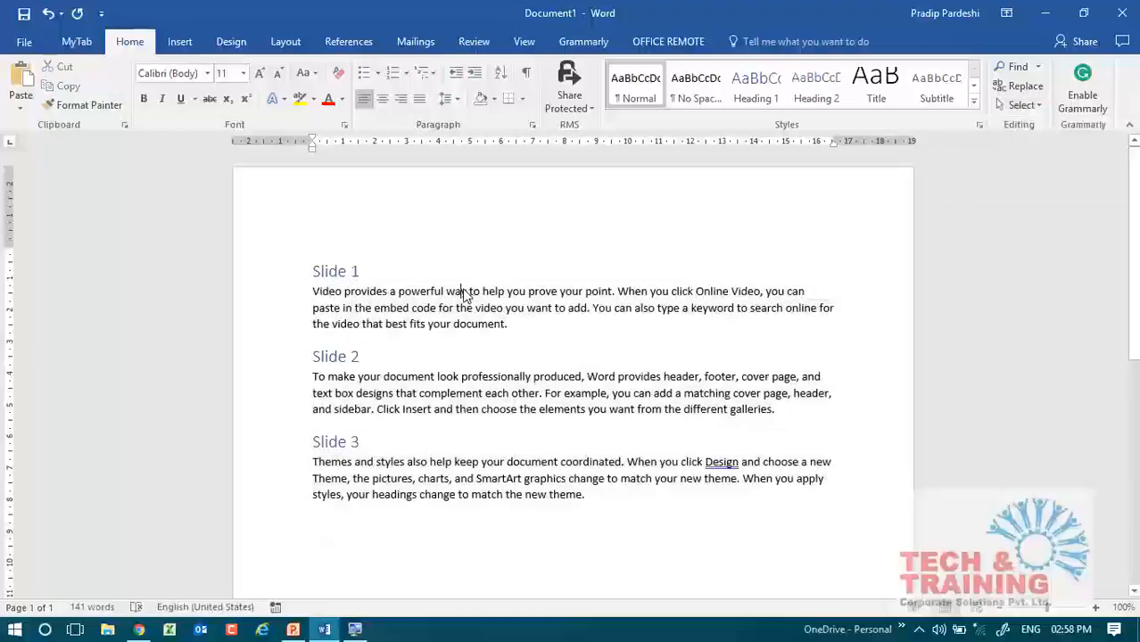
# Select all text formatted like the word "way" in the first paragraph and apply the Heading 2 style to it.
pyautogui.doubleClick(456, 291)
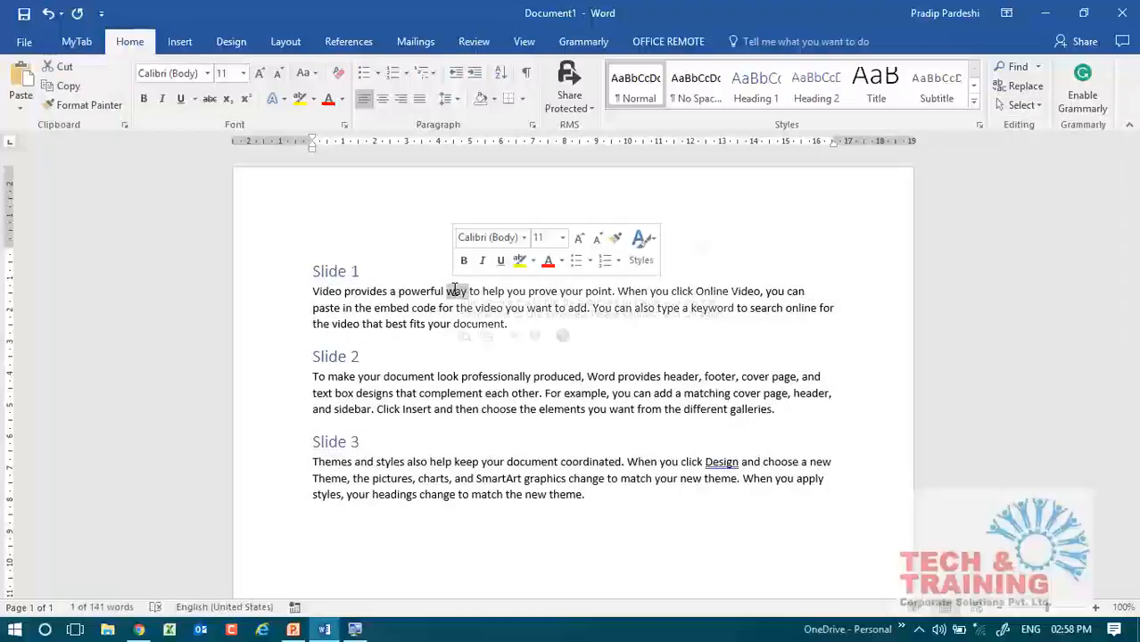
pyautogui.click(137, 46)
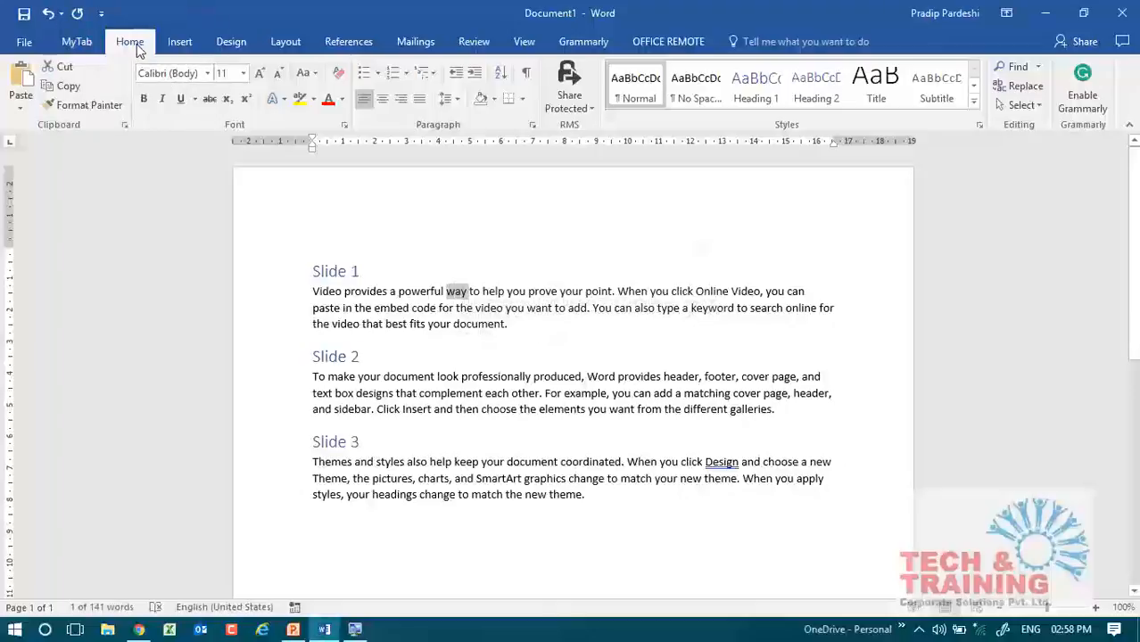
pyautogui.click(1022, 107)
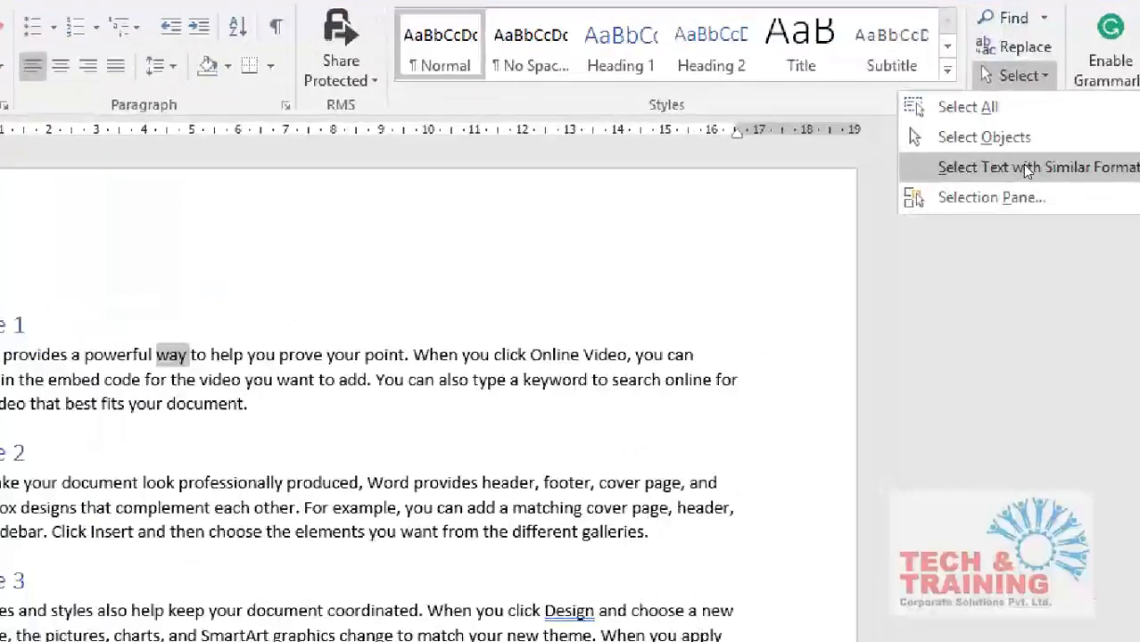
pyautogui.click(1023, 169)
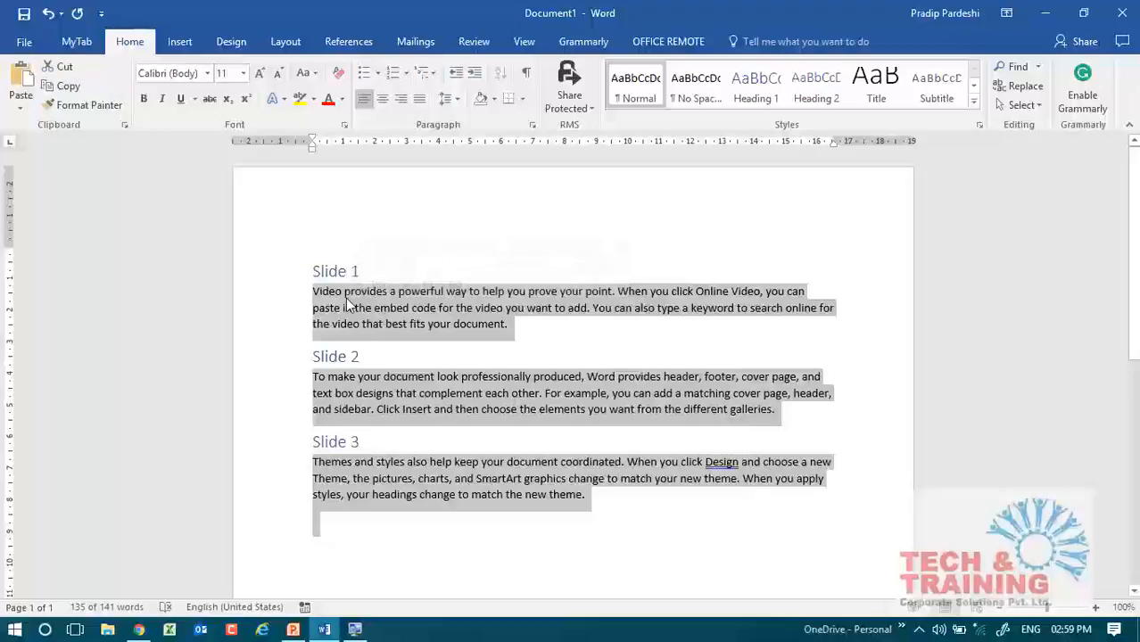
pyautogui.click(830, 98)
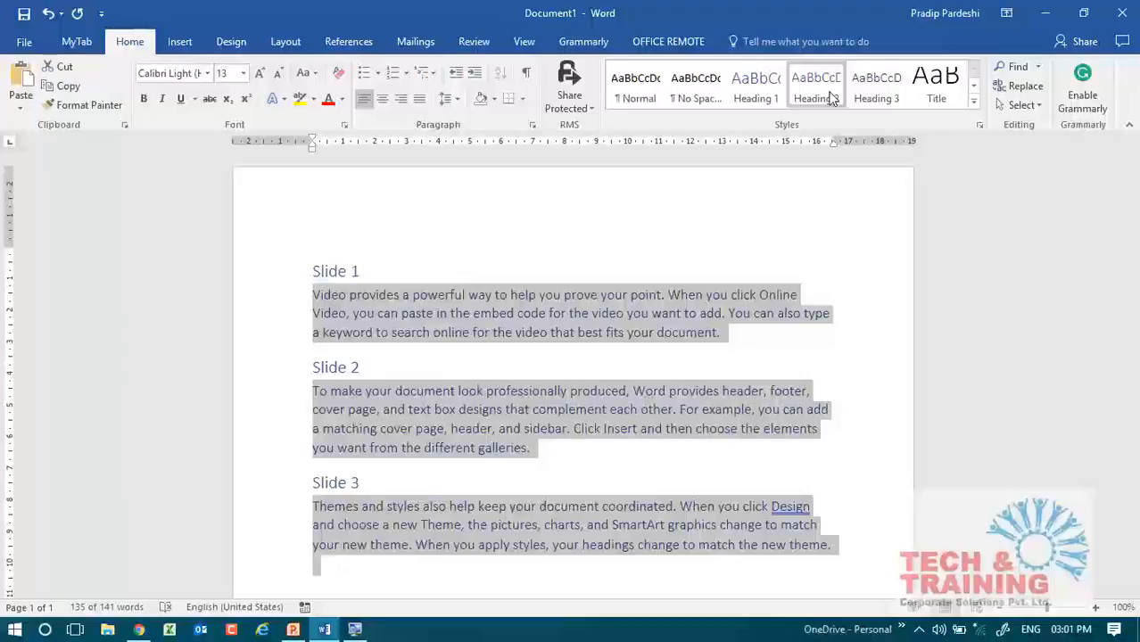
# Check the styles of the three slide titles and the first paragraph's text by selecting them, and select all three titles together.
pyautogui.click(254, 280)
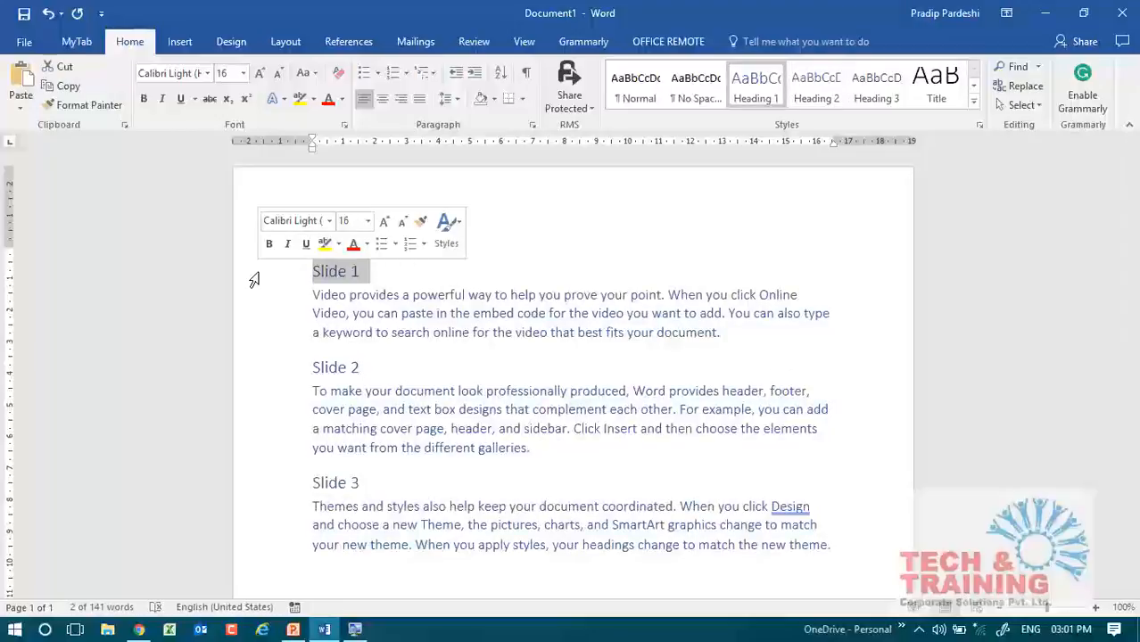
pyautogui.click(241, 371)
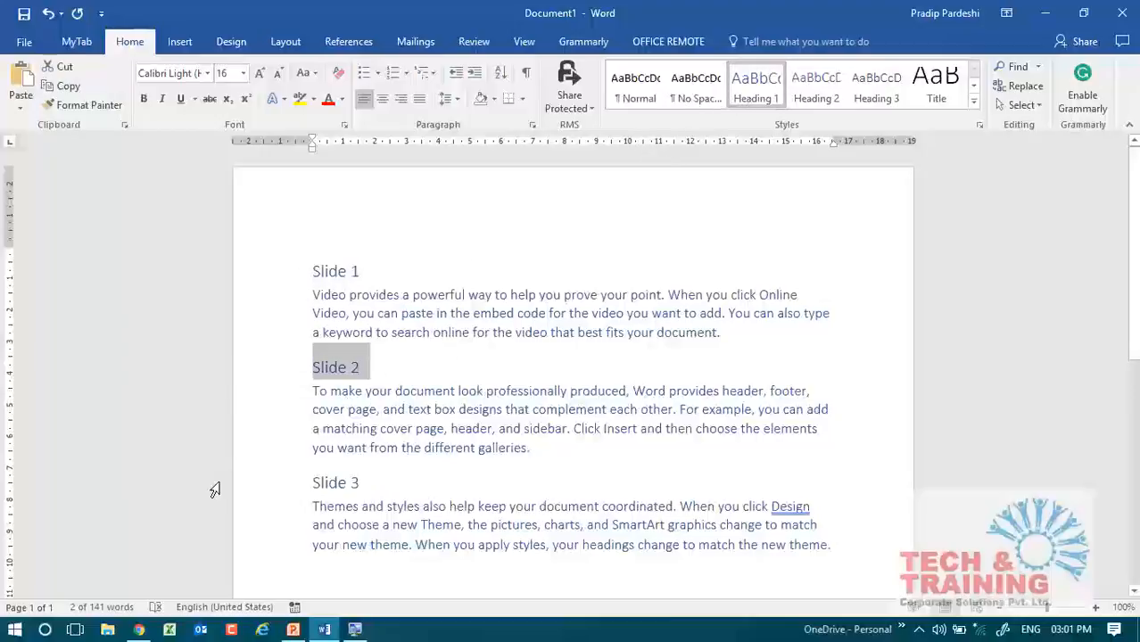
pyautogui.click(239, 484)
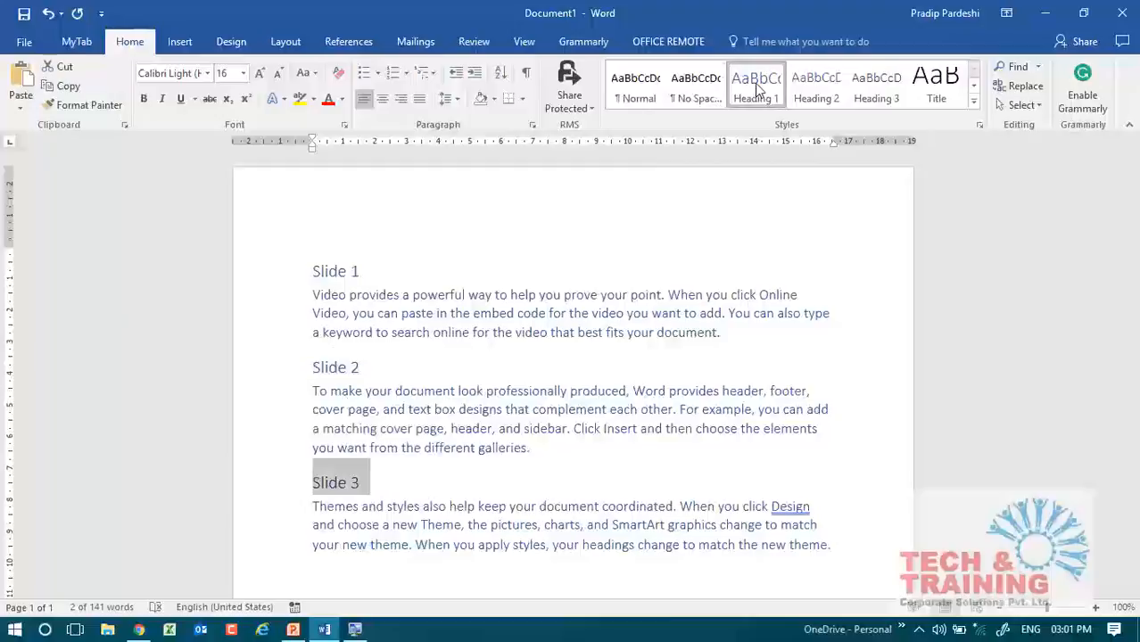
pyautogui.doubleClick(387, 313)
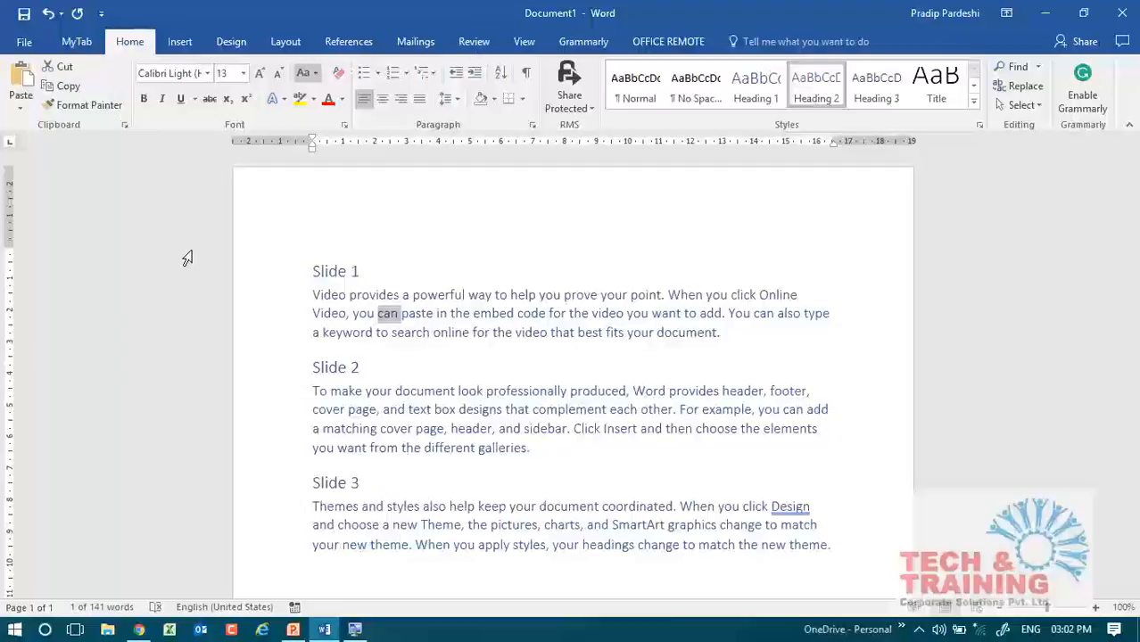
pyautogui.click(273, 274)
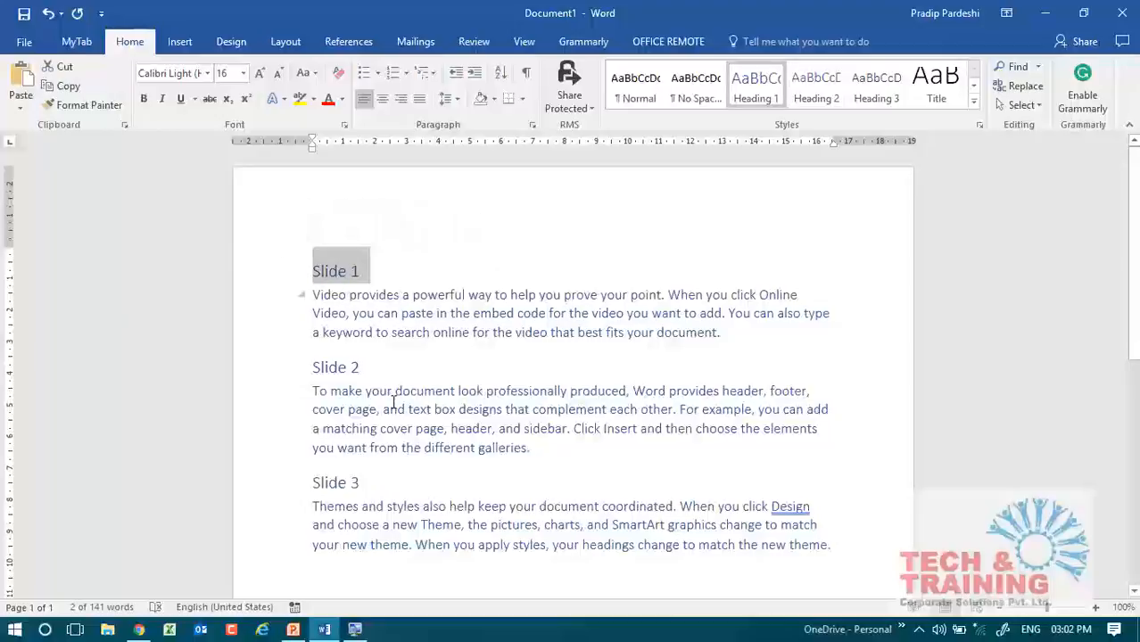
pyautogui.keyDown('ctrl'); pyautogui.click(270, 378); pyautogui.keyUp('ctrl')
pyautogui.keyDown('ctrl'); pyautogui.click(273, 487); pyautogui.keyUp('ctrl')
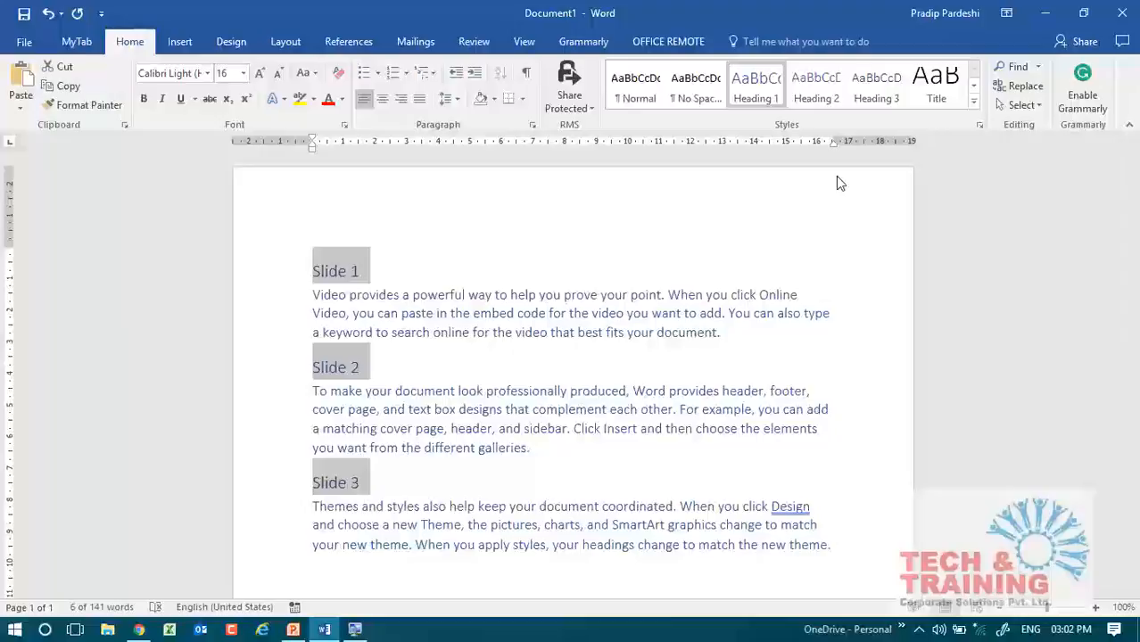
# Save the document to the Desktop as a Word document named "Word to PowerPoint" and close it.
pyautogui.click(24, 16)
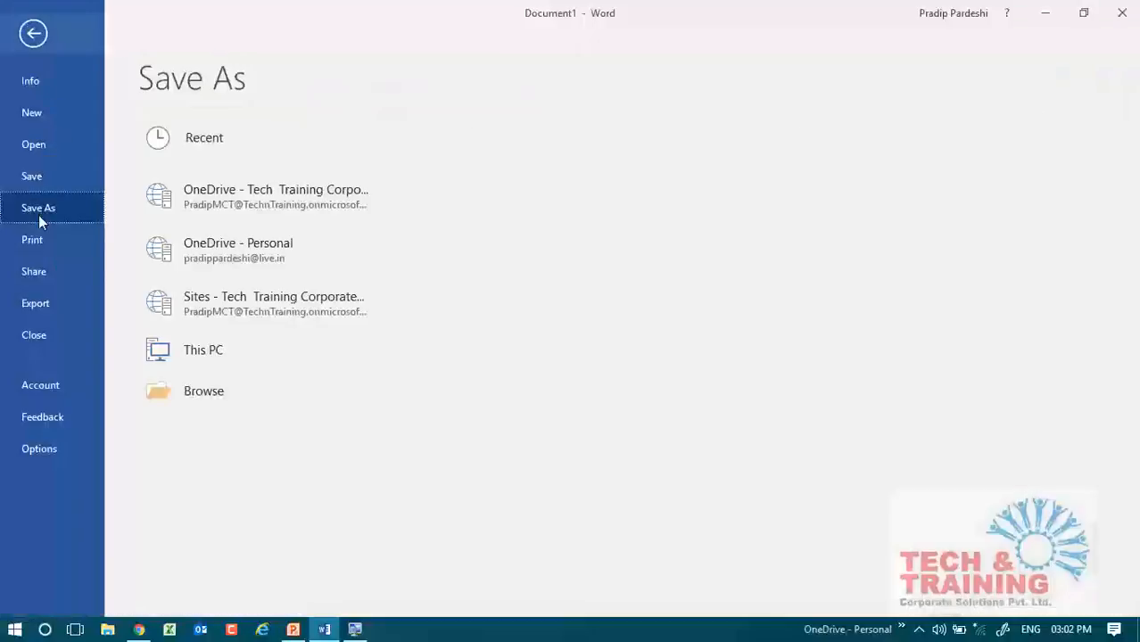
pyautogui.click(210, 354)
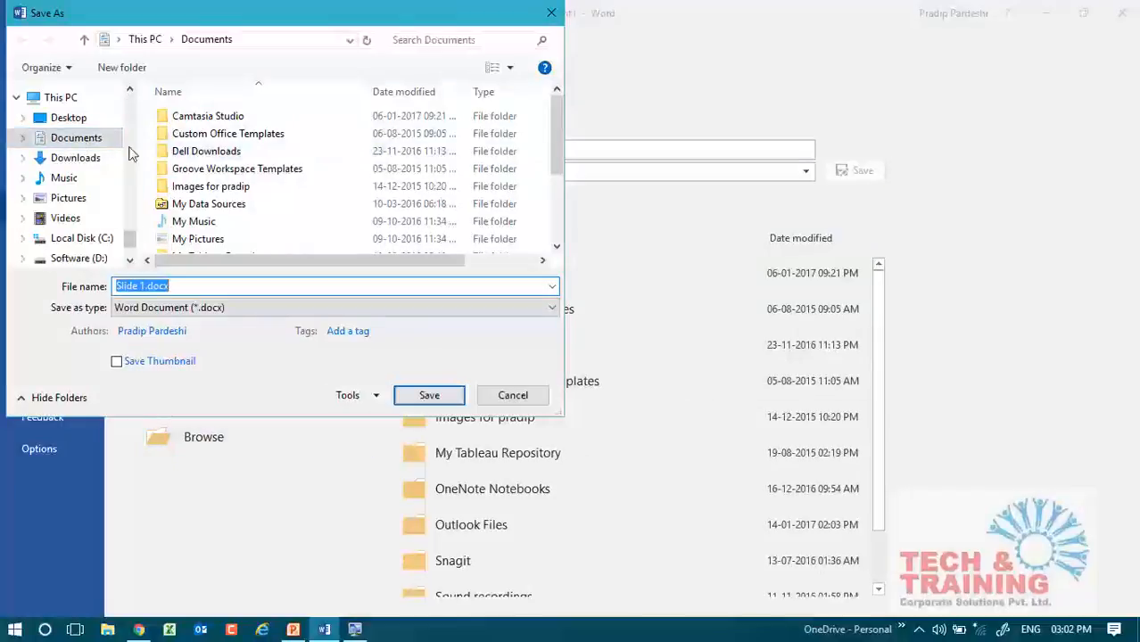
pyautogui.click(79, 119)
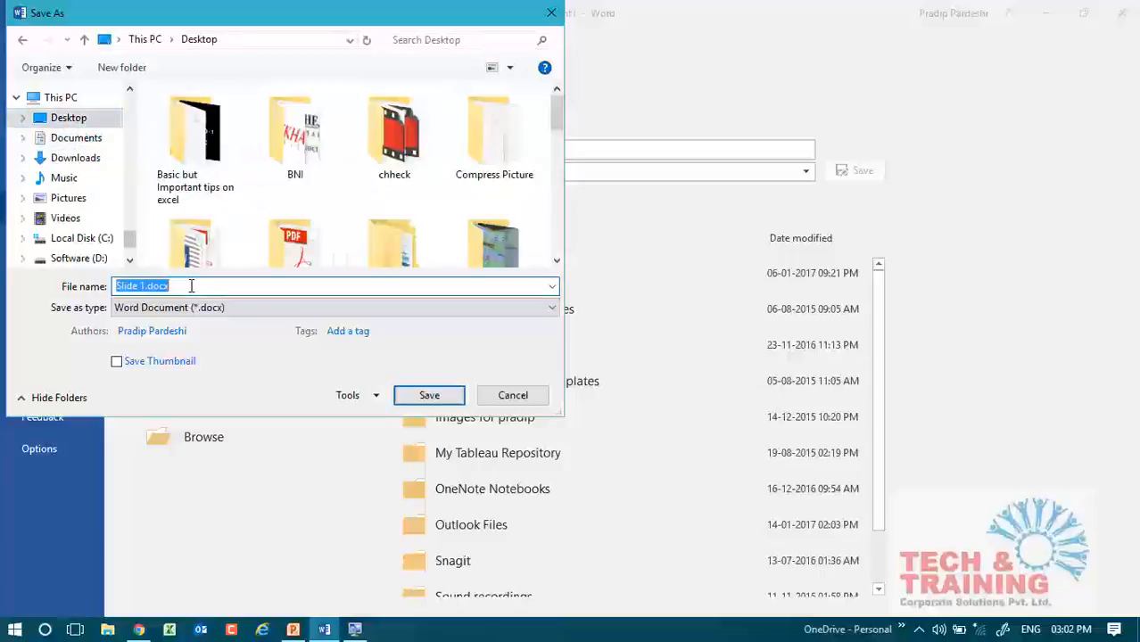
pyautogui.write('Word ')
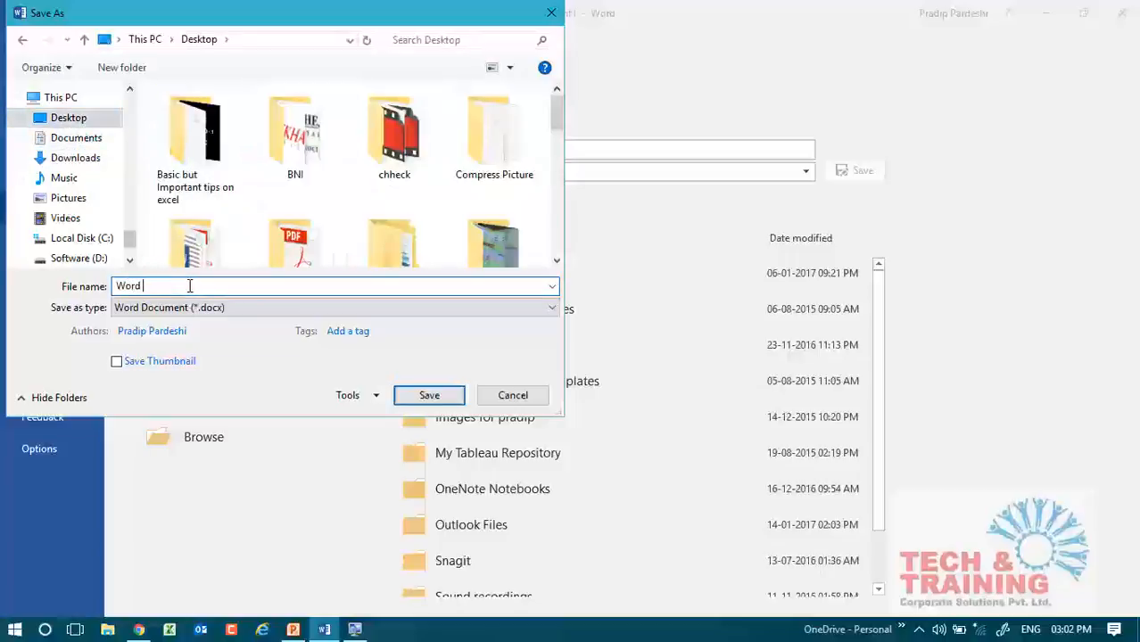
pyautogui.write('to PowerP')
pyautogui.write('oint')
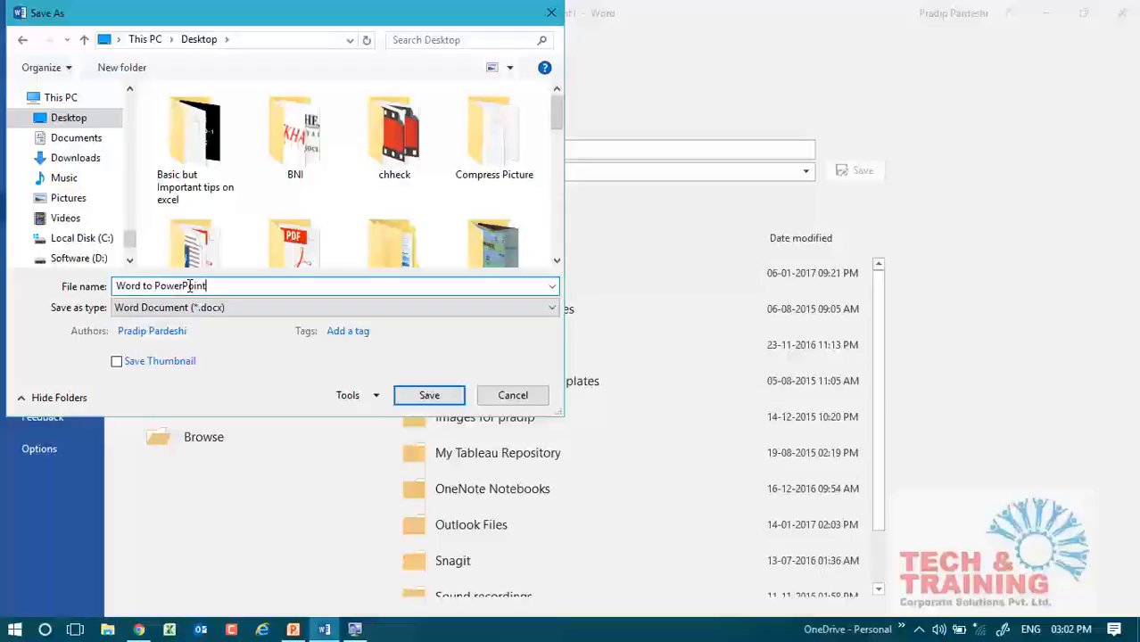
pyautogui.press('Escape')
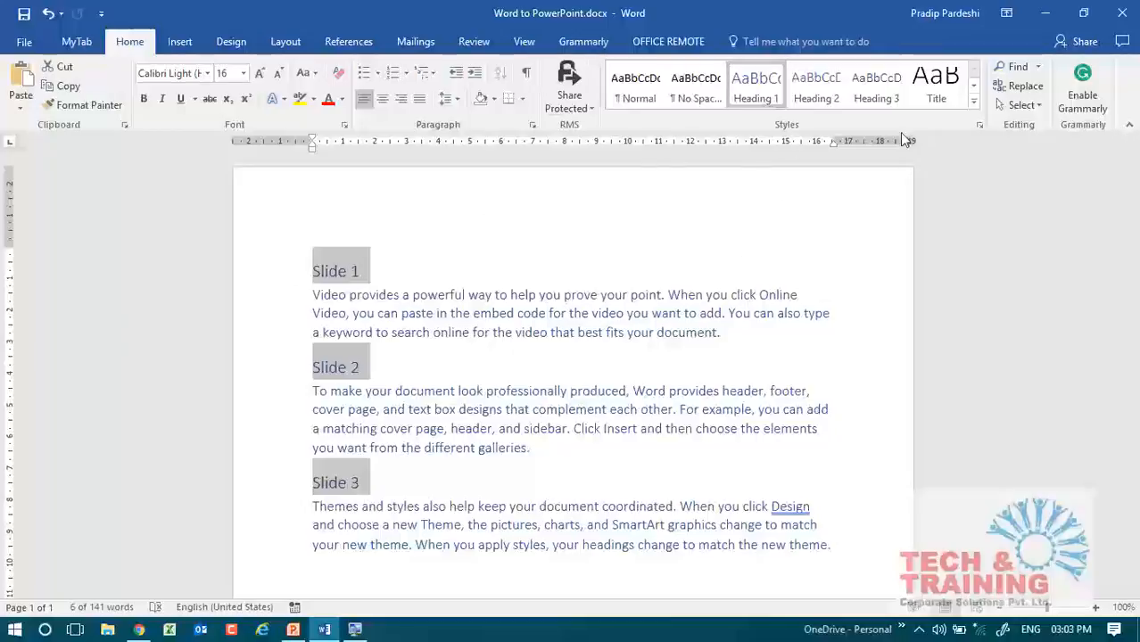
pyautogui.click(1120, 12)
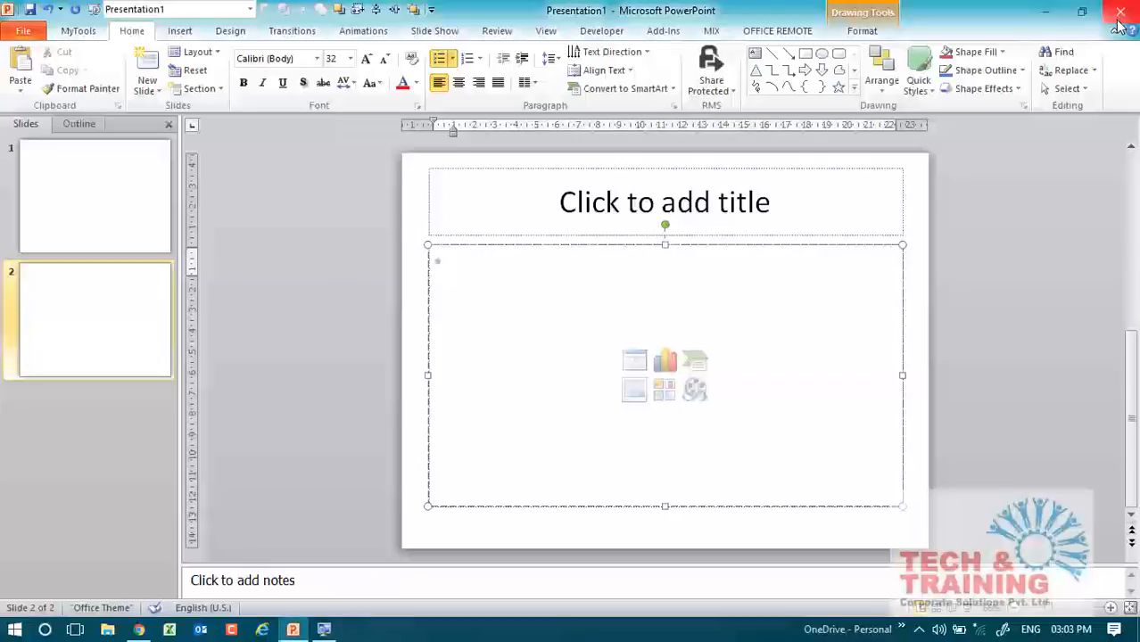
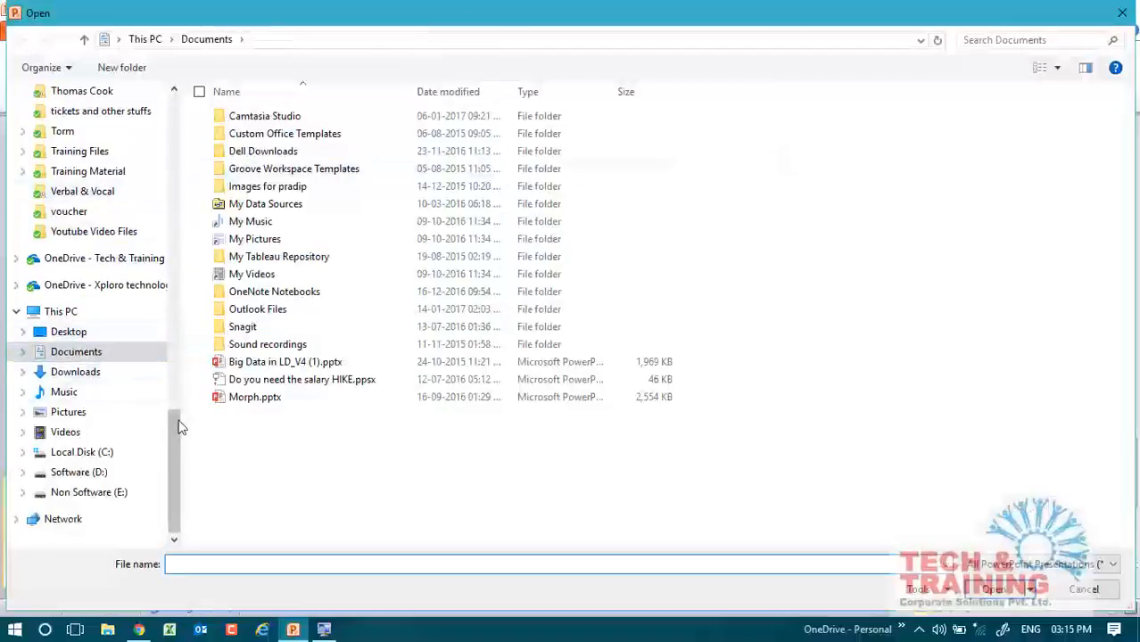
# Open AAROHAN.pptx from the "PPT's to show" folder within PPTS on the Tech & Training OneDrive.
pyautogui.click(120, 270)
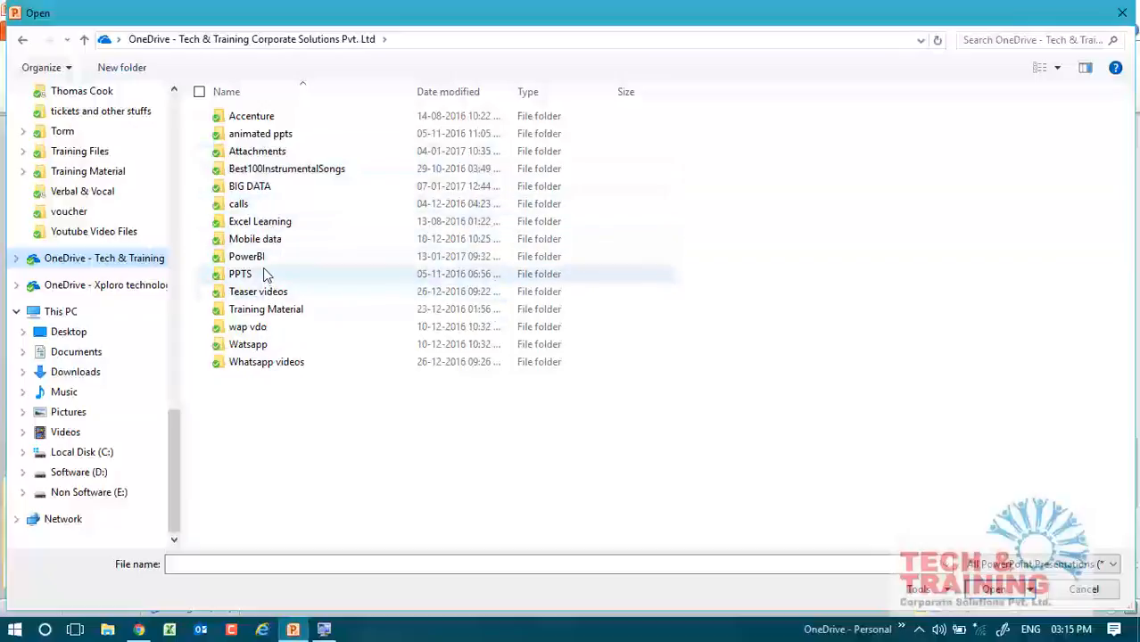
pyautogui.doubleClick(264, 275)
pyautogui.doubleClick(242, 187)
pyautogui.press('BackSpace')
pyautogui.press('Down')
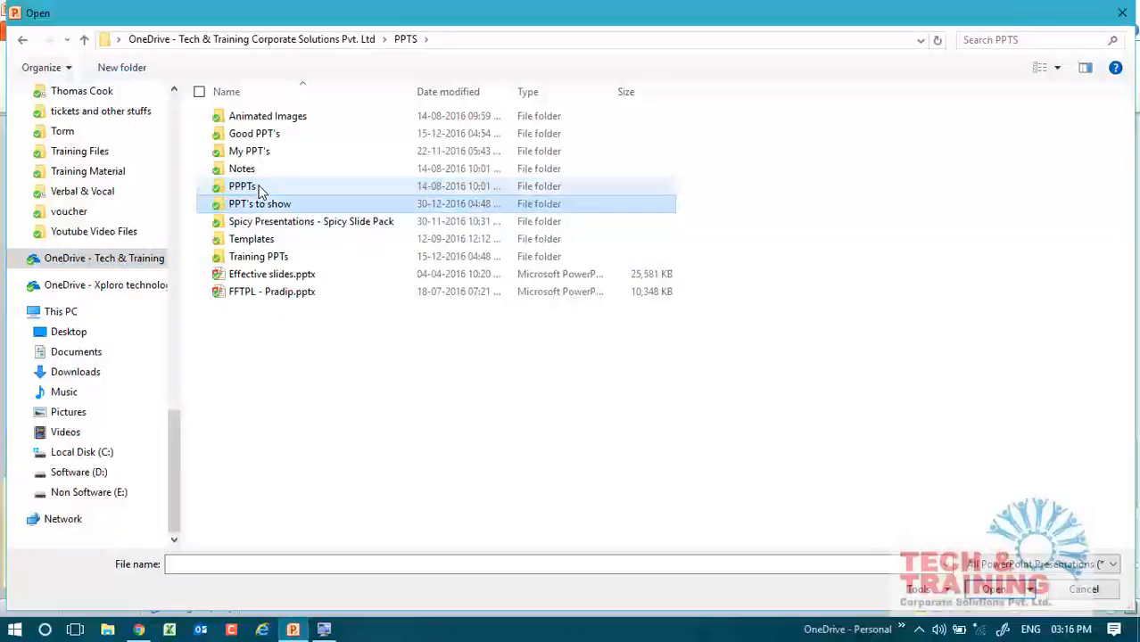
pyautogui.press('Return')
pyautogui.press('Down')
pyautogui.press('Down')
pyautogui.press('Up')
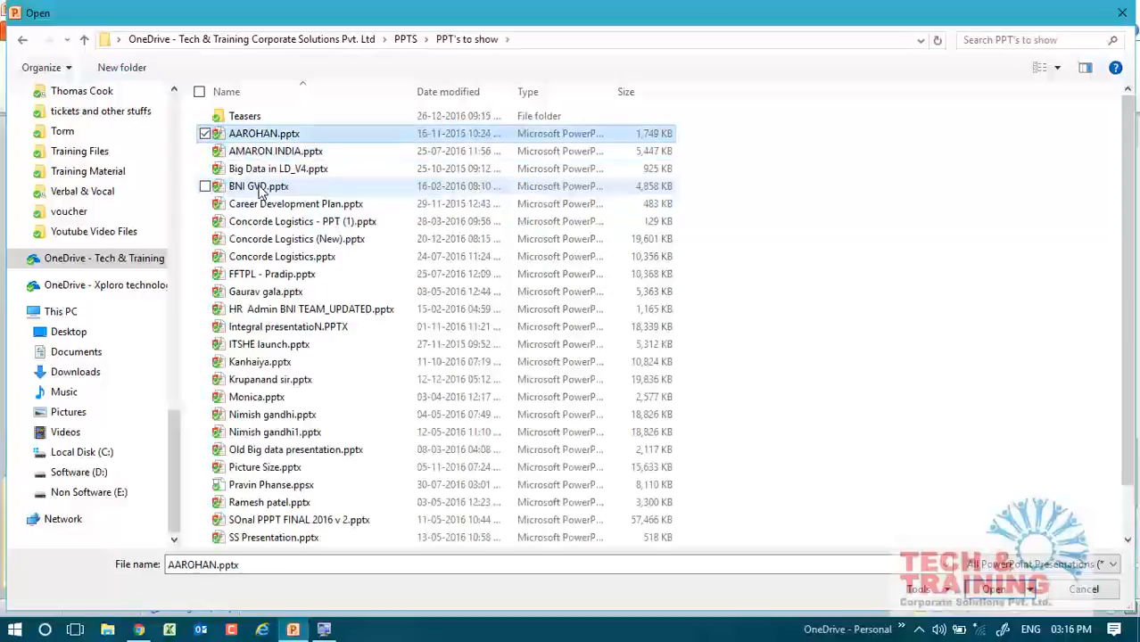
pyautogui.press('Return')
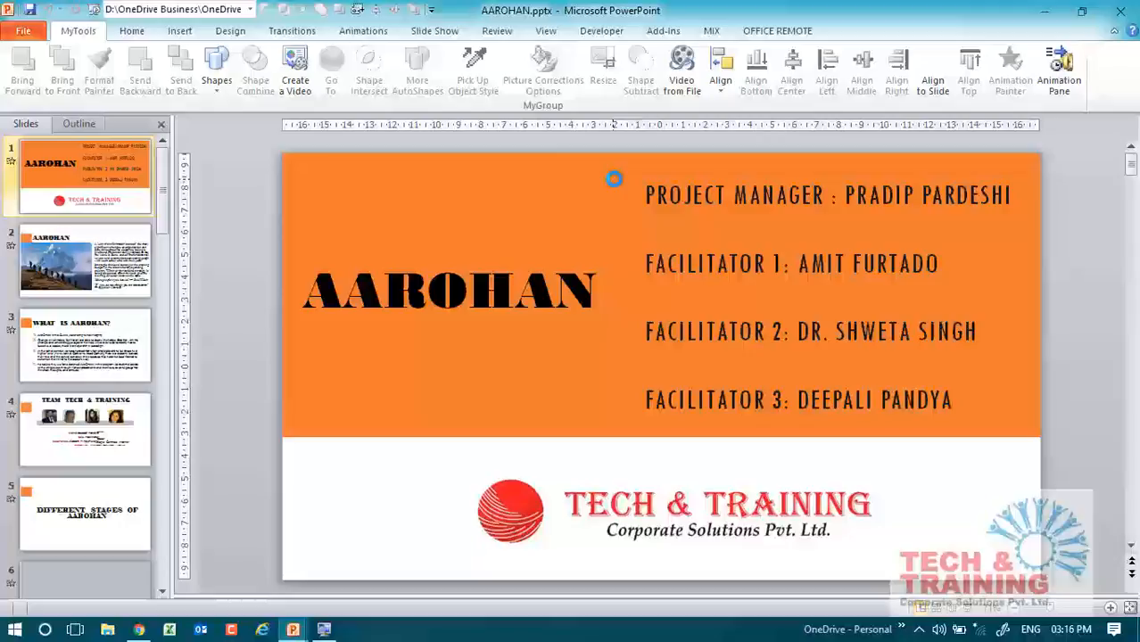
# Play the AAROHAN slide show up to the "What is AAROHAN?" slide to view its custom bullets, and return to Presentation1.
pyautogui.press('F5')
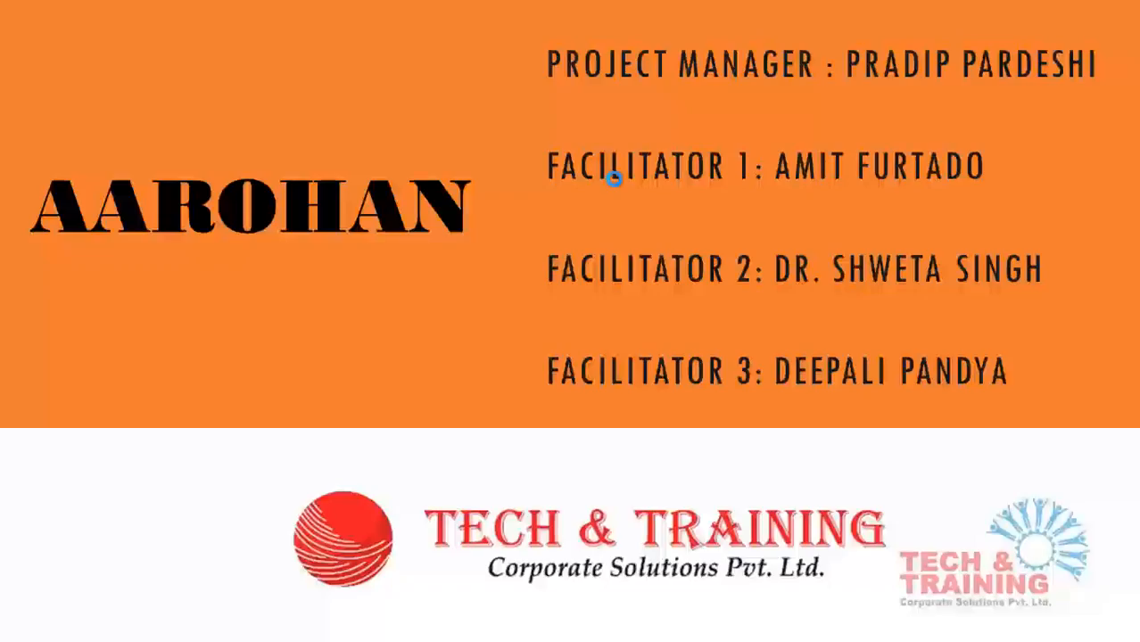
pyautogui.press('Right')
pyautogui.press('Right')
pyautogui.press('Right')
pyautogui.press('Right')
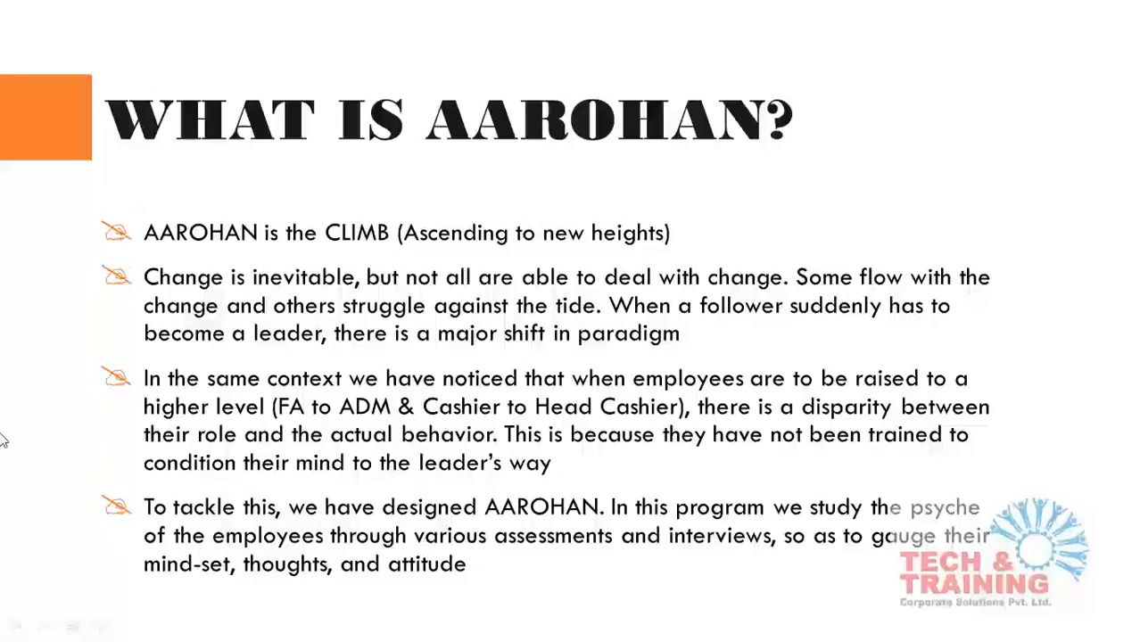
pyautogui.press('Escape')
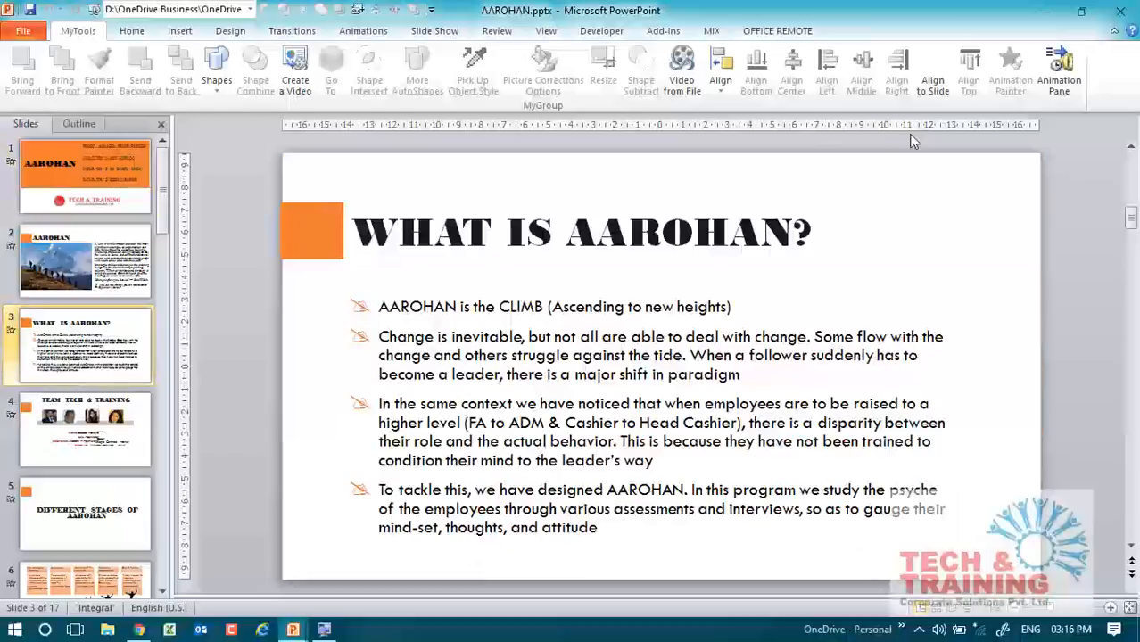
pyautogui.click(1045, 12)
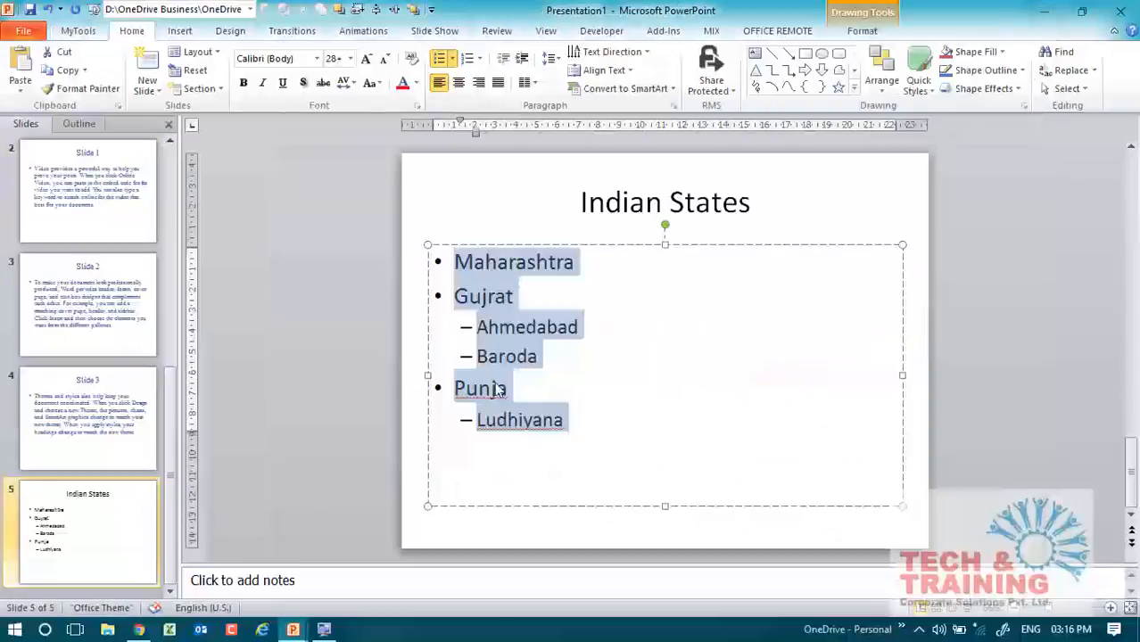
# Select the Maharashtra line on the Indian States slide and bring up the symbol choices for a custom bullet.
pyautogui.moveTo(454, 263); pyautogui.dragTo(544, 306)
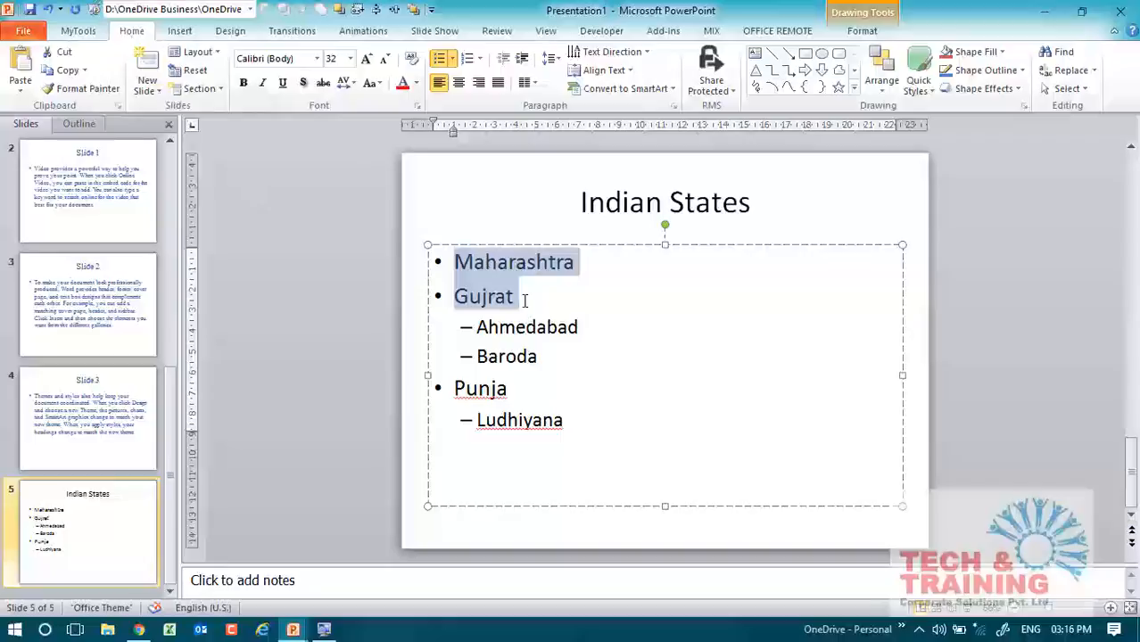
pyautogui.click(462, 265)
pyautogui.moveTo(462, 265); pyautogui.dragTo(600, 260)
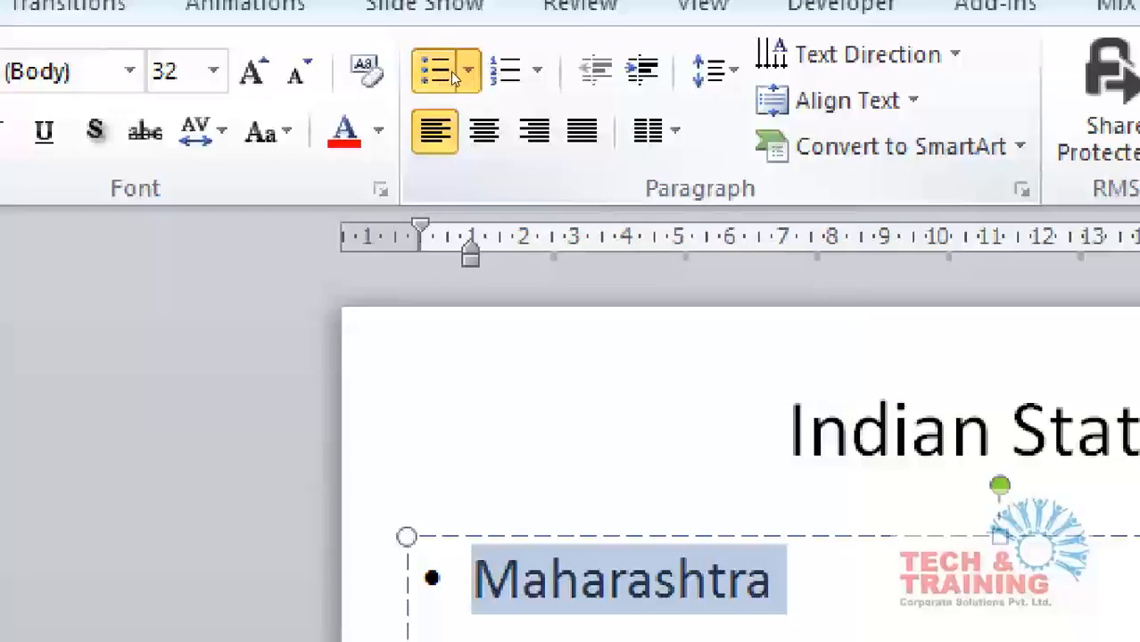
pyautogui.click(457, 72)
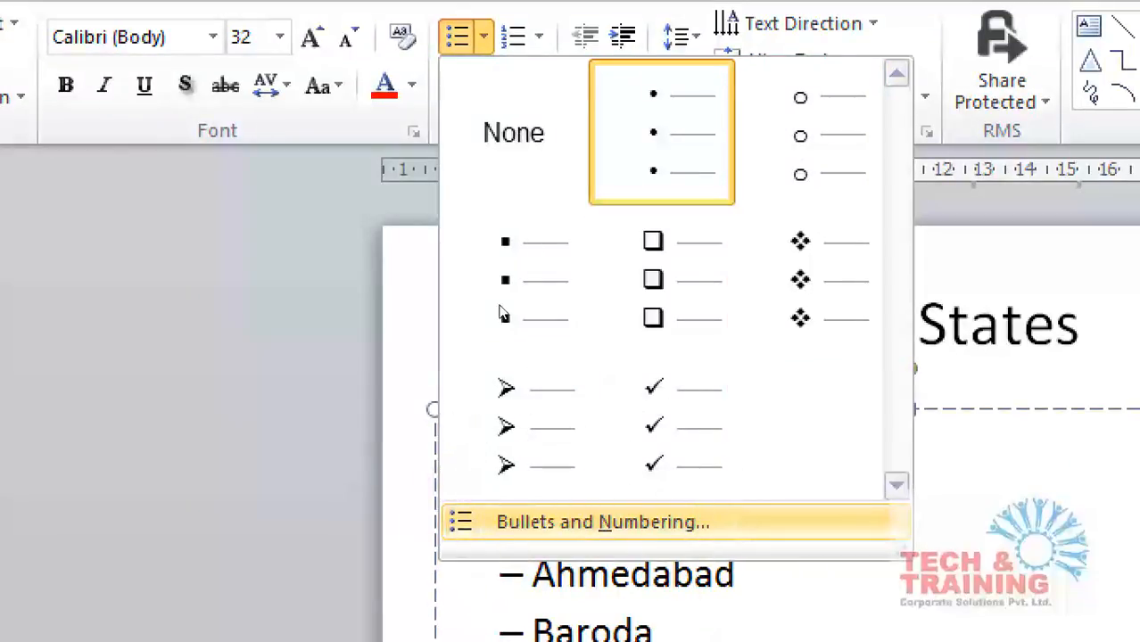
pyautogui.click(577, 522)
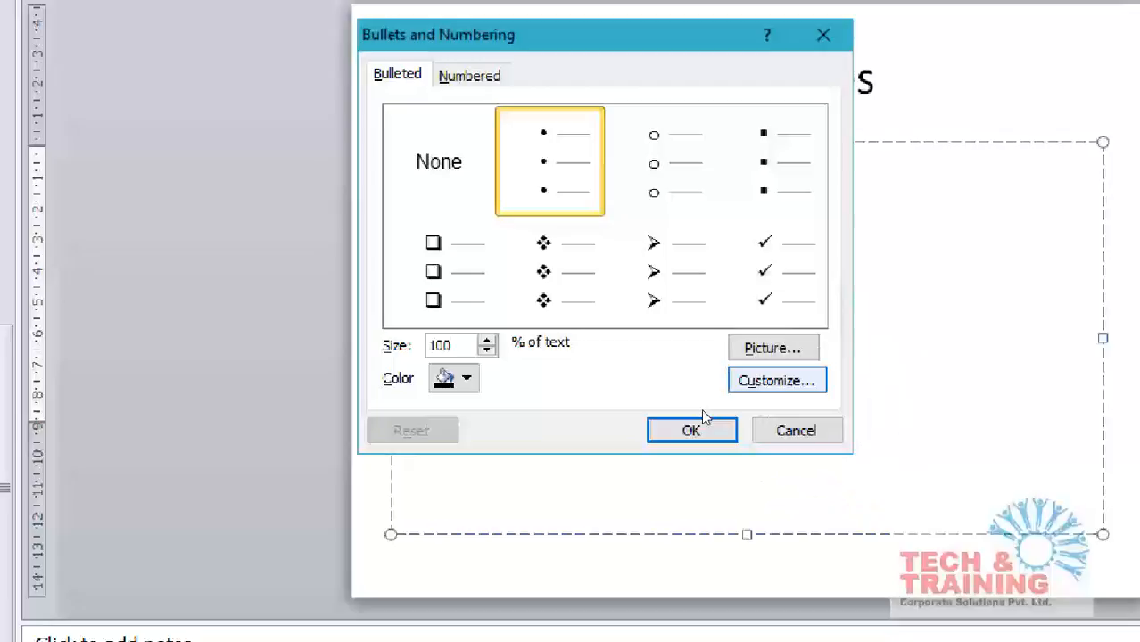
pyautogui.click(774, 381)
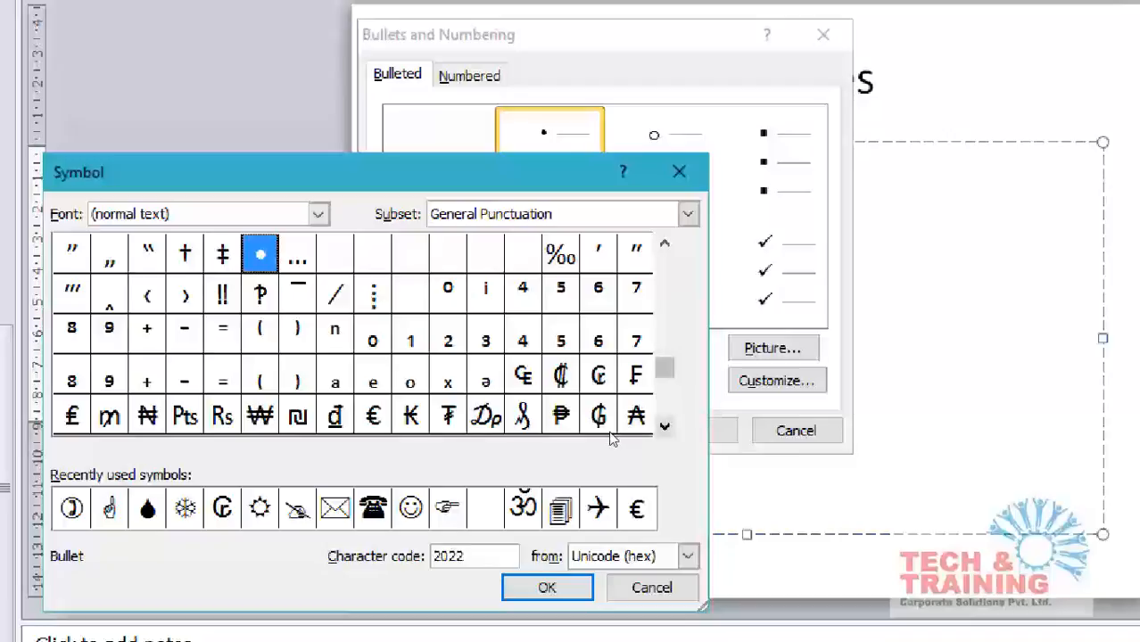
# Browse the normal text symbols down to the currency symbols and set the symbol font to Wingdings.
pyautogui.click(665, 427)
pyautogui.click(664, 427)
pyautogui.click(664, 427)
pyautogui.click(664, 427)
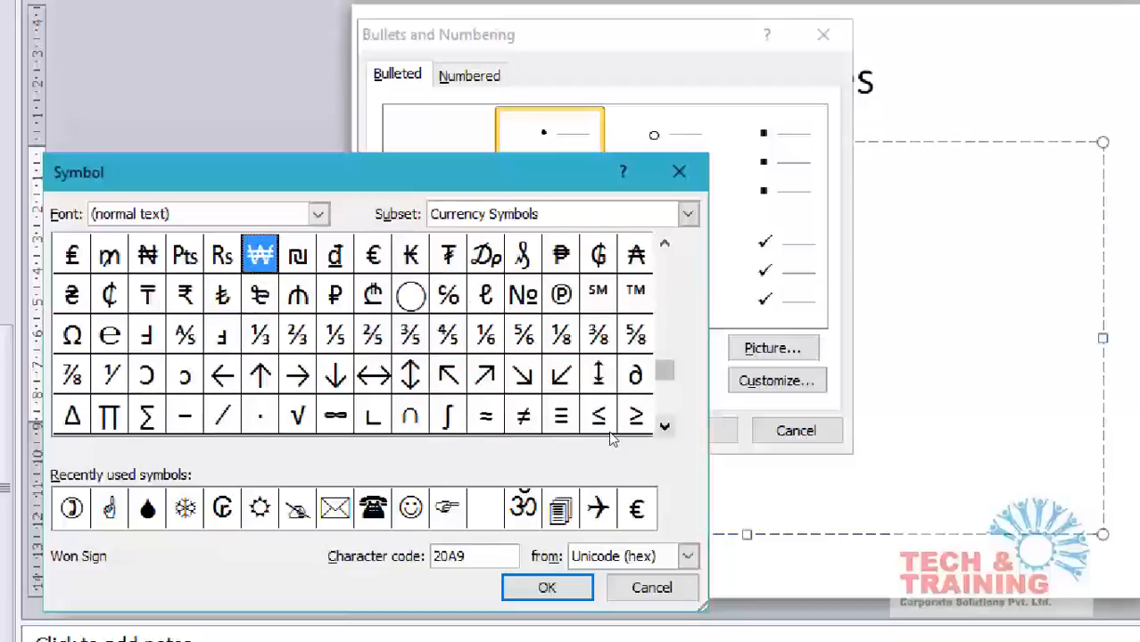
pyautogui.click(665, 427)
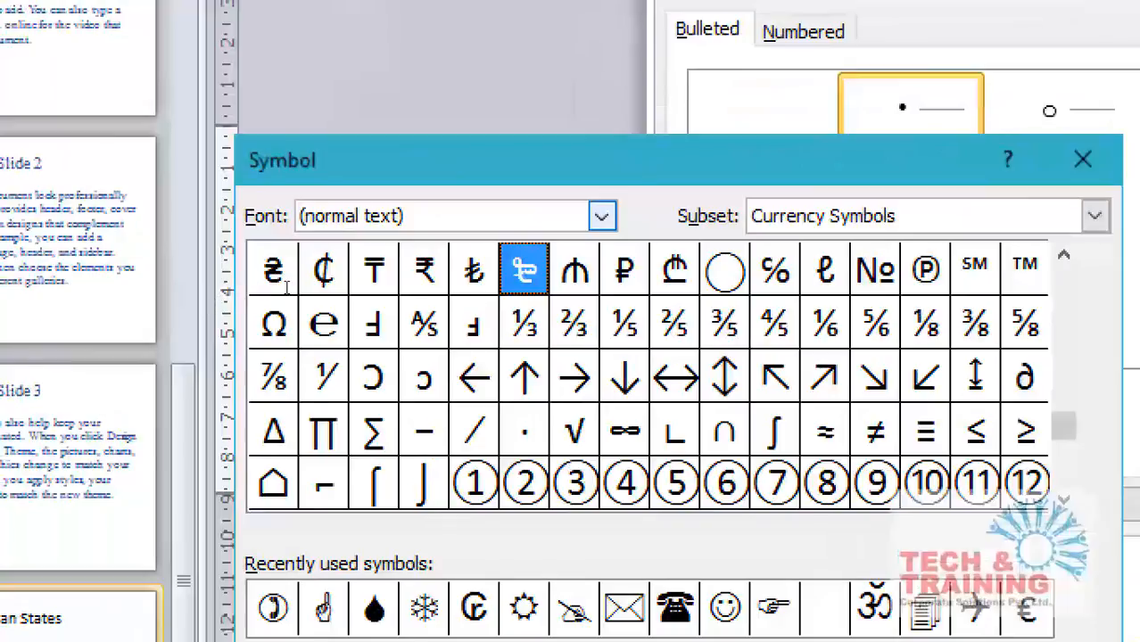
pyautogui.moveTo(179, 219); pyautogui.dragTo(84, 218)
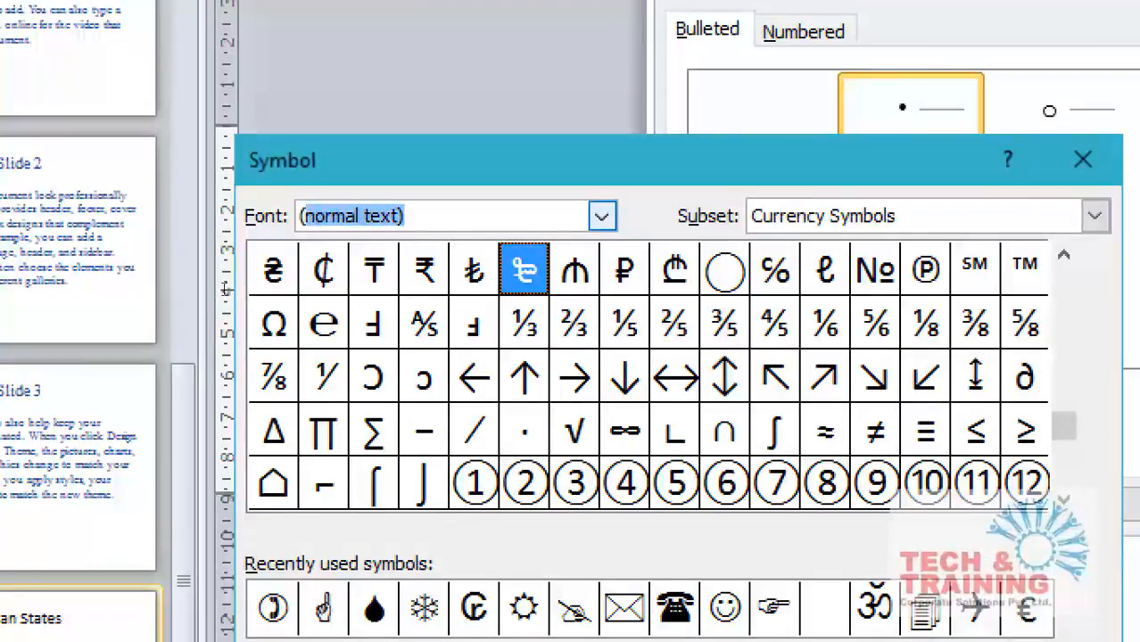
pyautogui.write('wingdings')
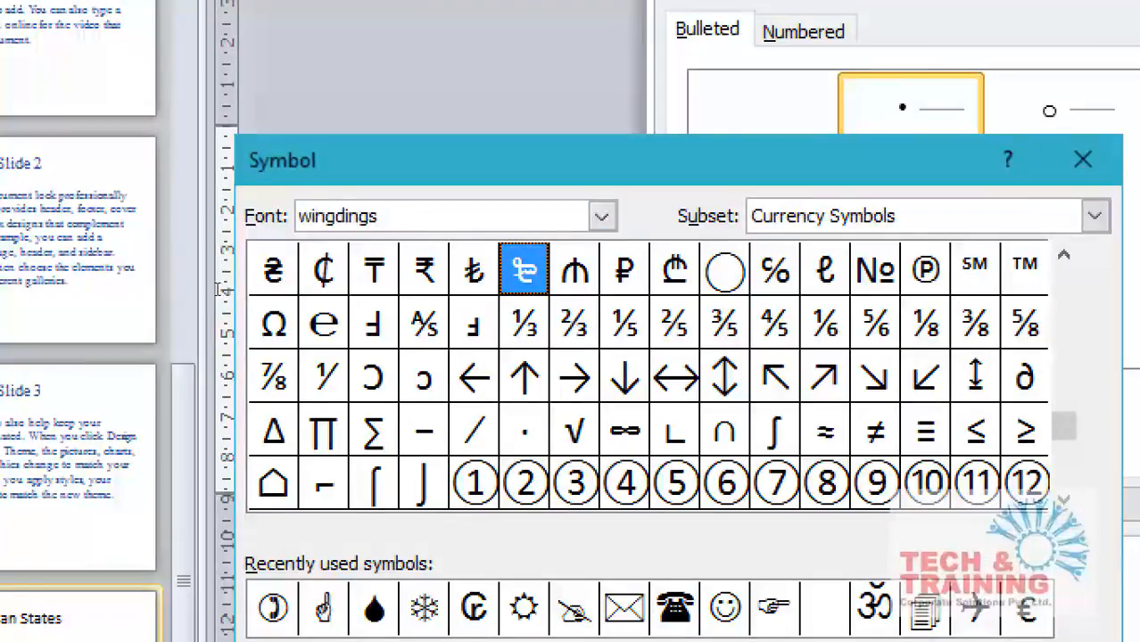
pyautogui.press('Return')
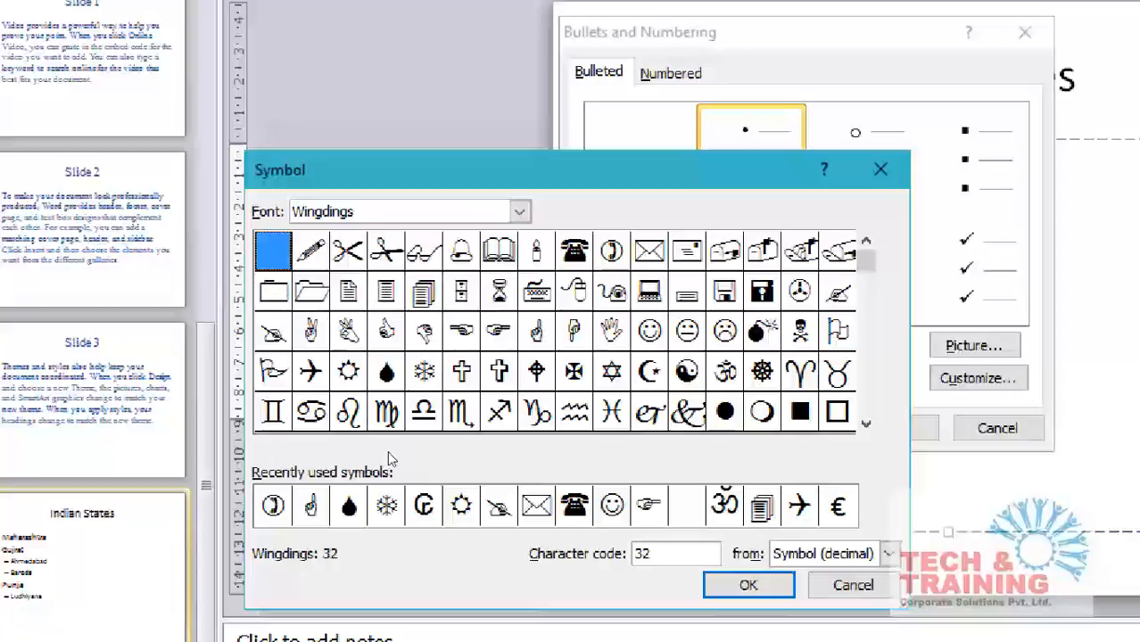
# Preview the Wingdings symbols for capital L, C, D and S, plus the telephone and envelope among the recently used symbols.
pyautogui.hotkey('shift', 'l')
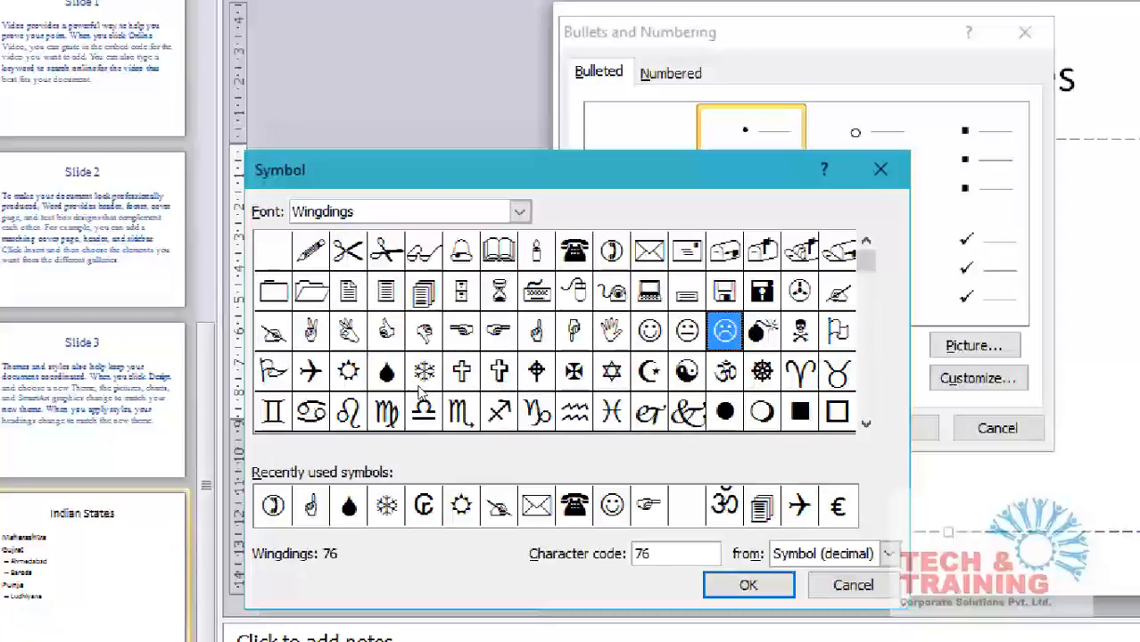
pyautogui.hotkey('shift', 'c')
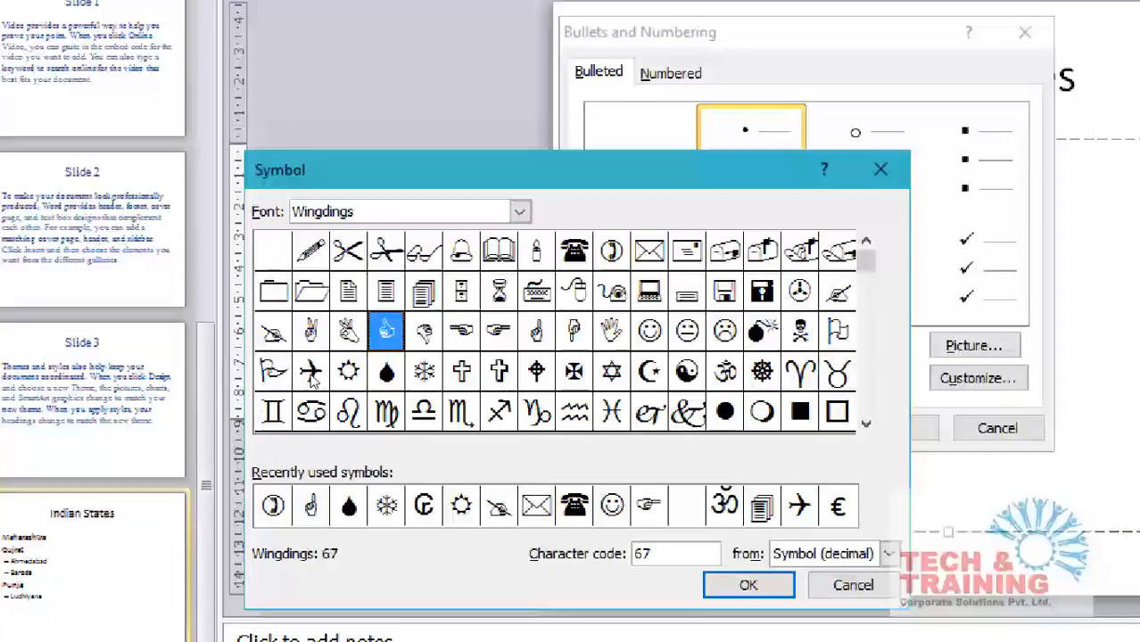
pyautogui.hotkey('shift', 'd')
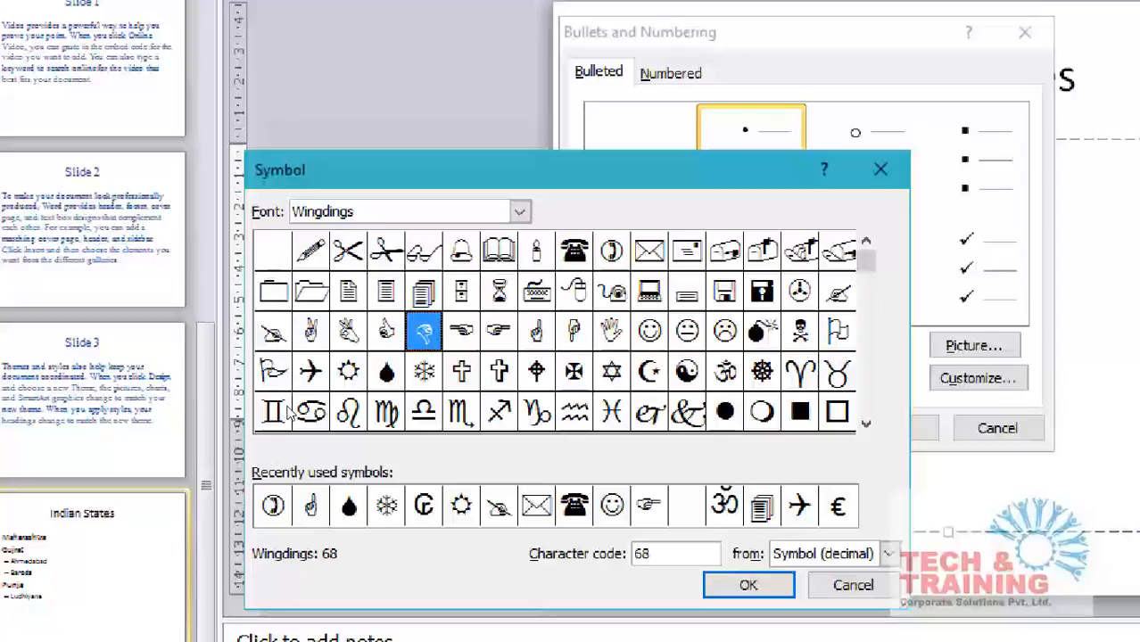
pyautogui.hotkey('shift', 's')
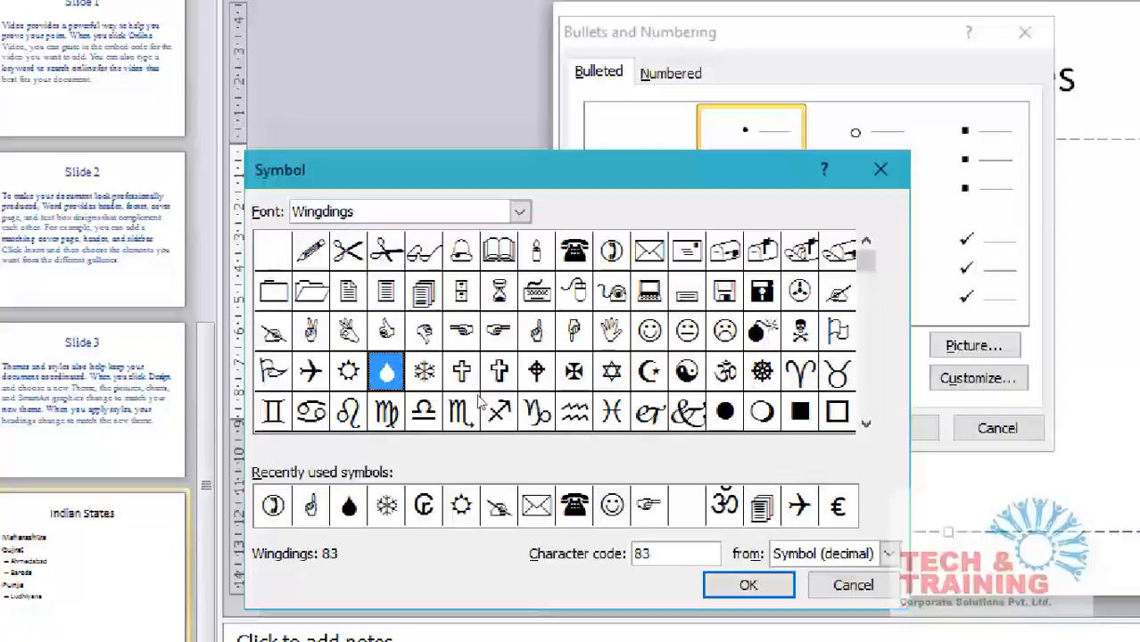
pyautogui.click(424, 504)
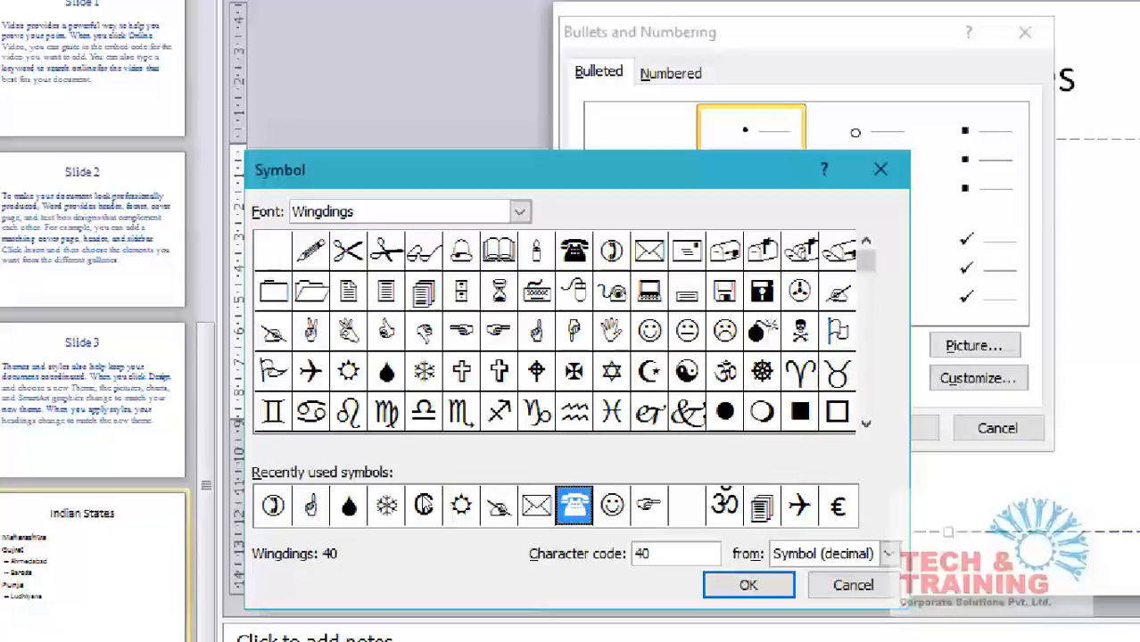
pyautogui.press('Left')
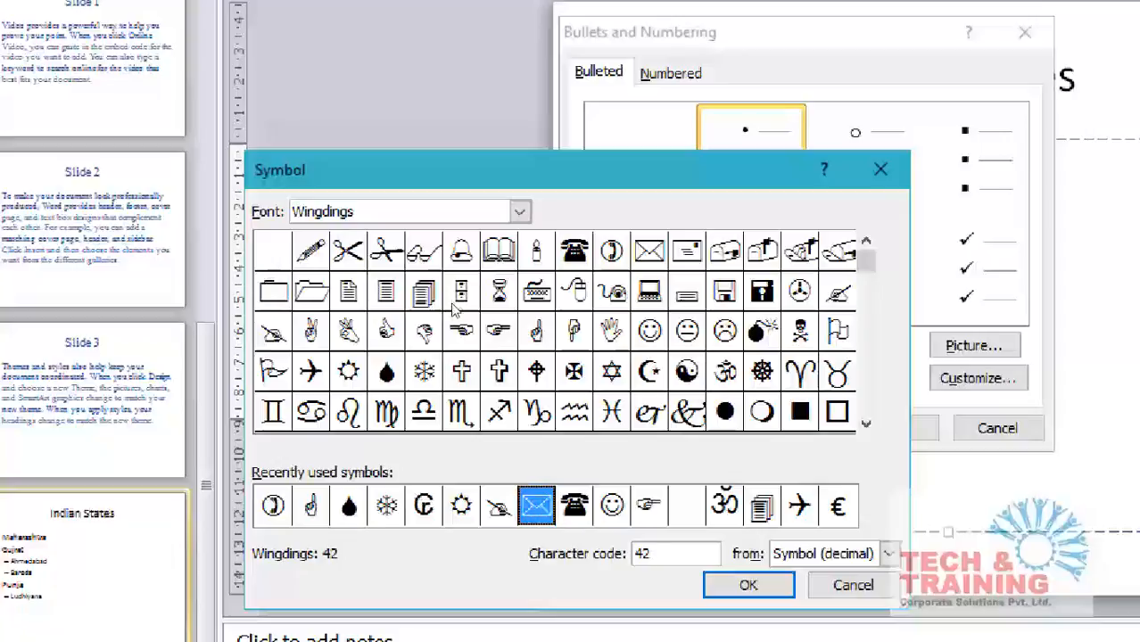
# Choose the Wingdings drop symbol, character code 83, as the custom bullet.
pyautogui.click(611, 251)
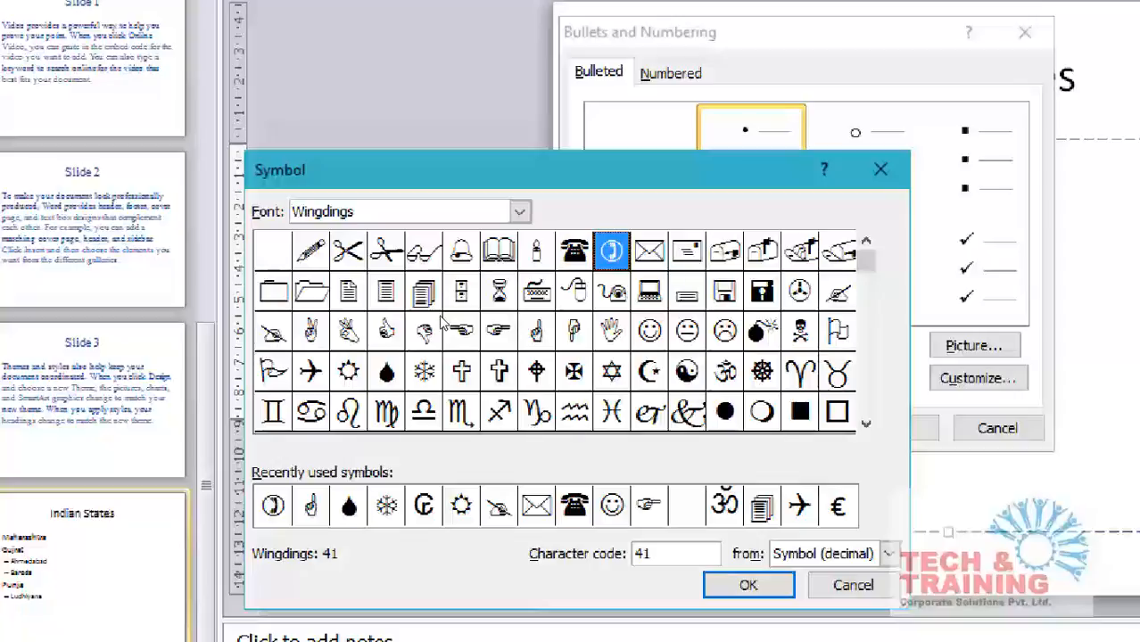
pyautogui.click(387, 372)
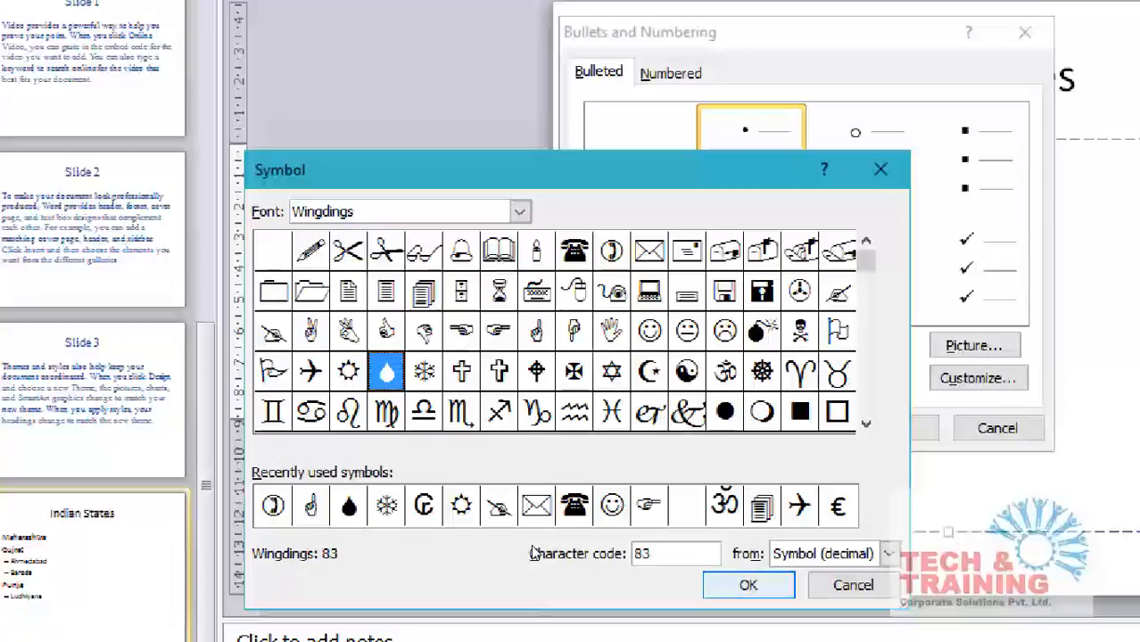
pyautogui.press('Return')
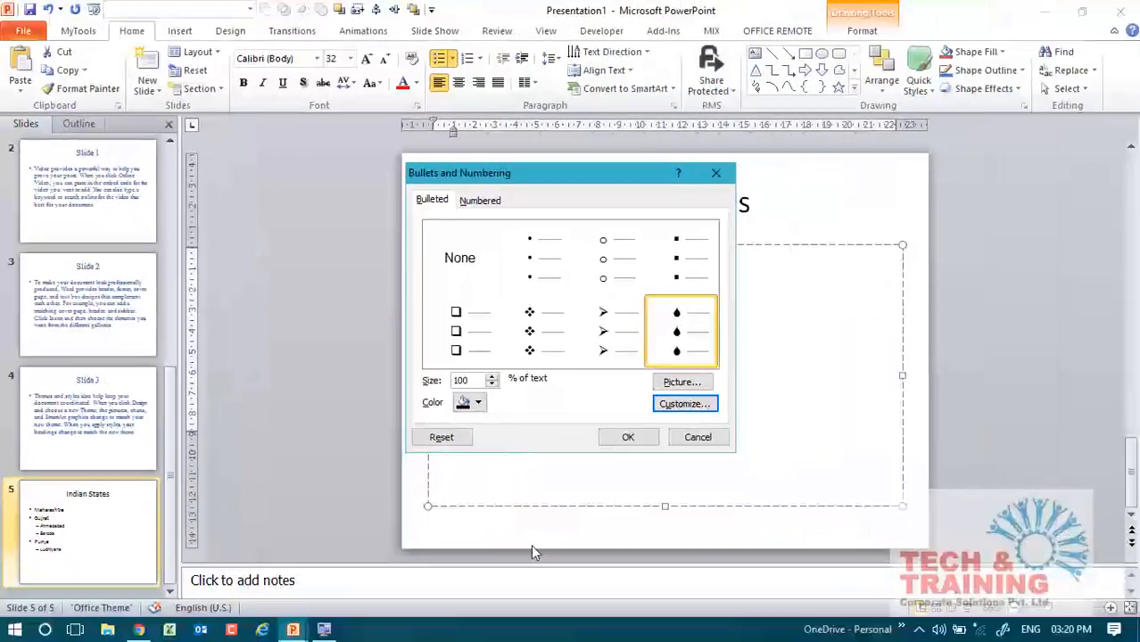
# Review the custom bullet's symbol font without changing it, and apply the drop bullet to the Maharashtra line.
pyautogui.click(675, 410)
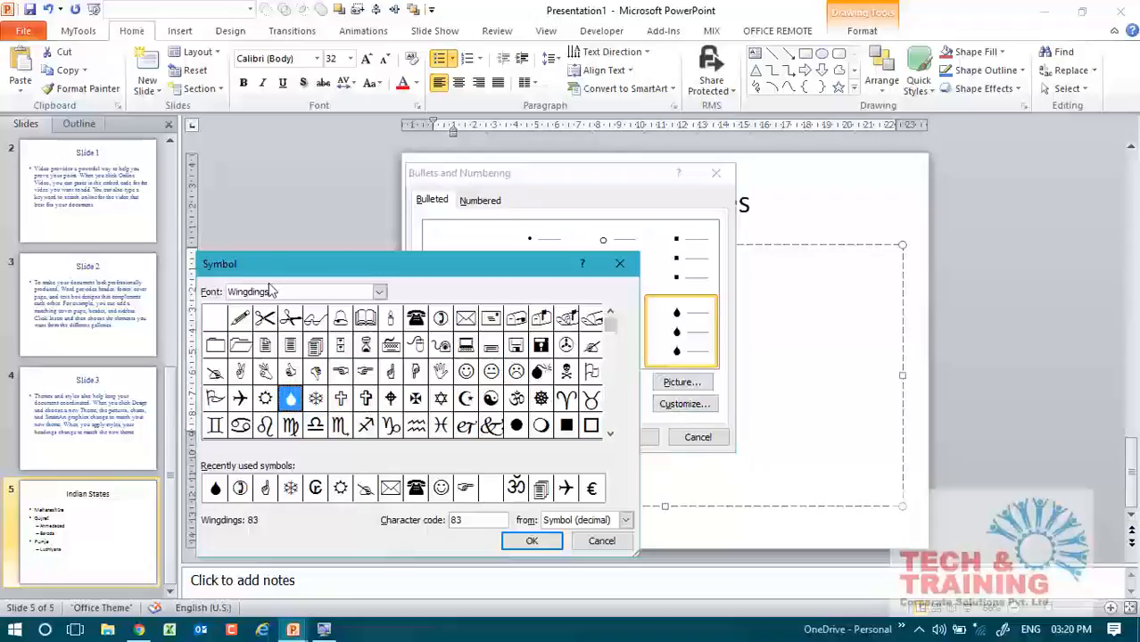
pyautogui.moveTo(270, 292); pyautogui.dragTo(221, 283)
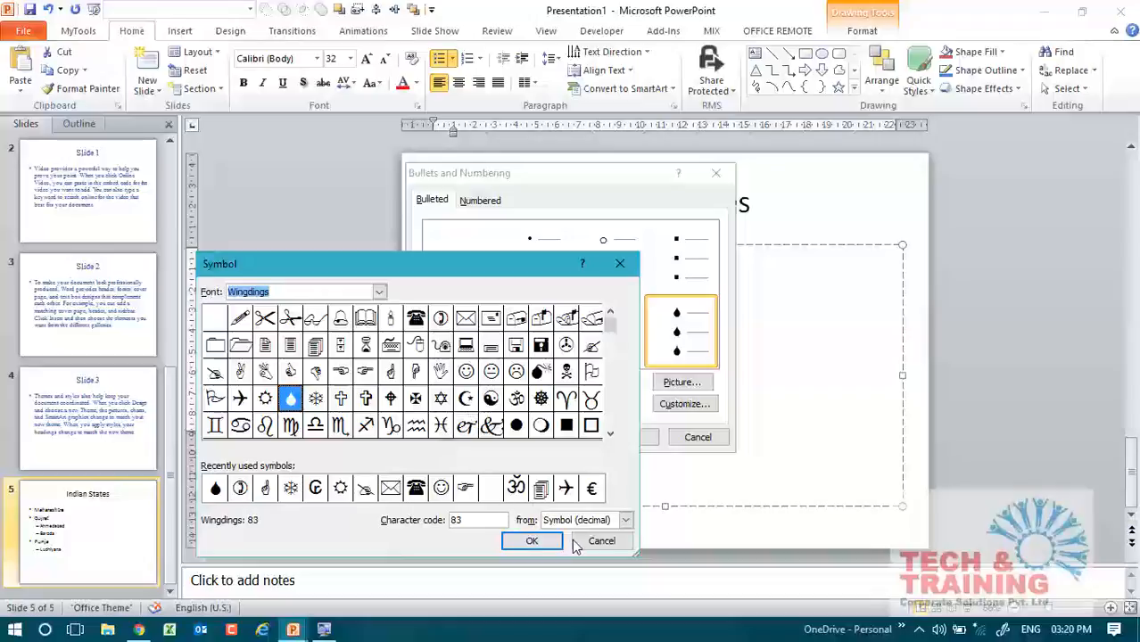
pyautogui.click(600, 541)
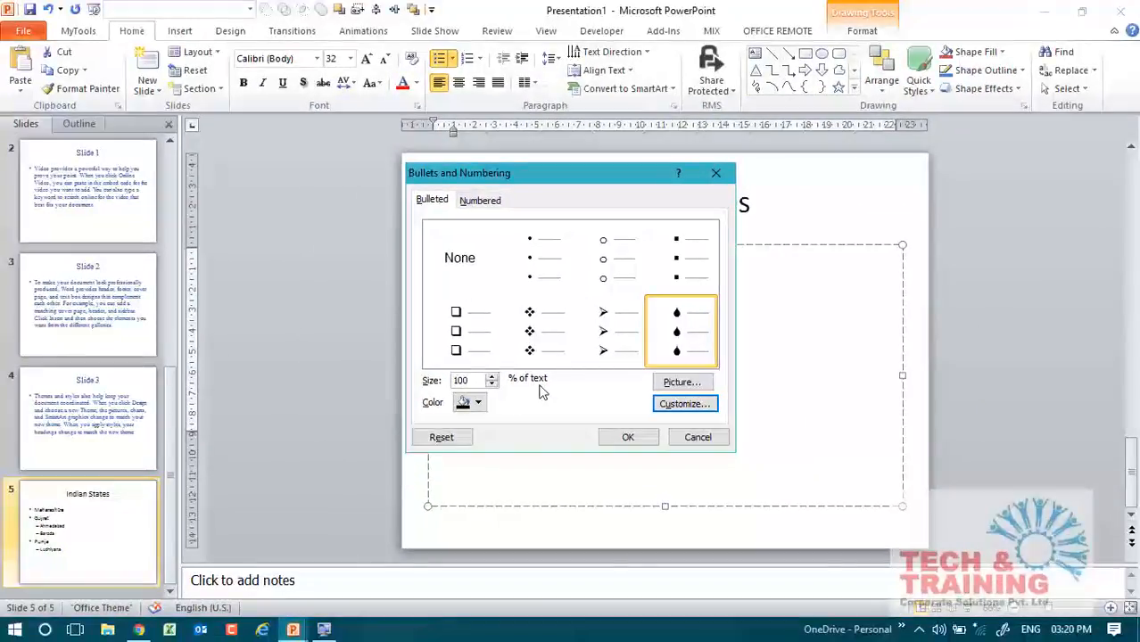
pyautogui.click(648, 438)
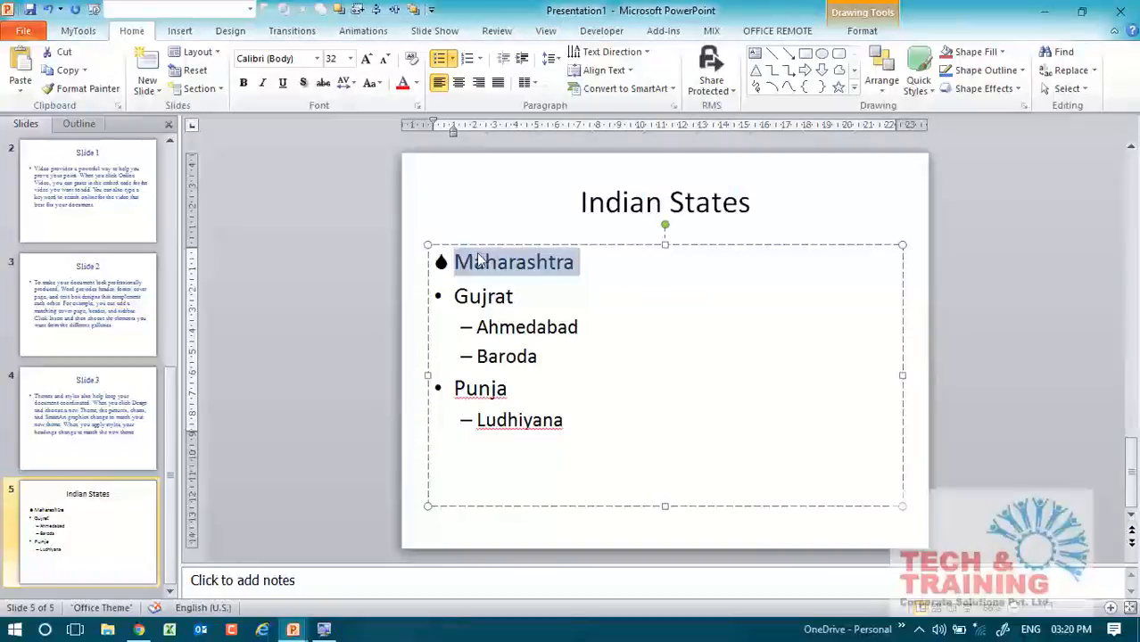
pyautogui.click(448, 261)
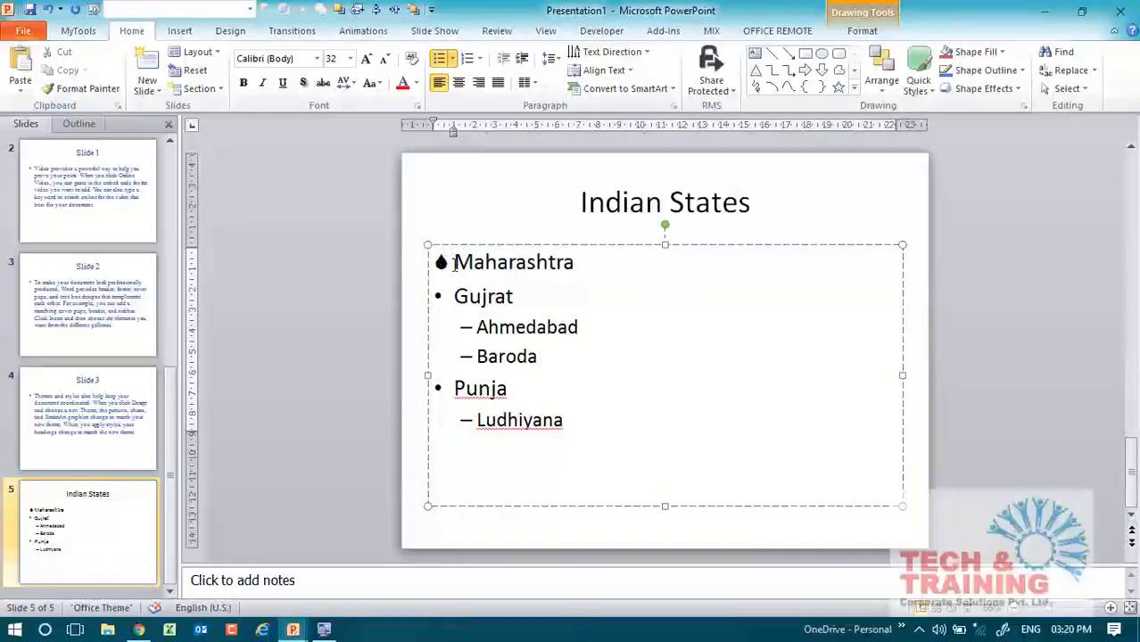